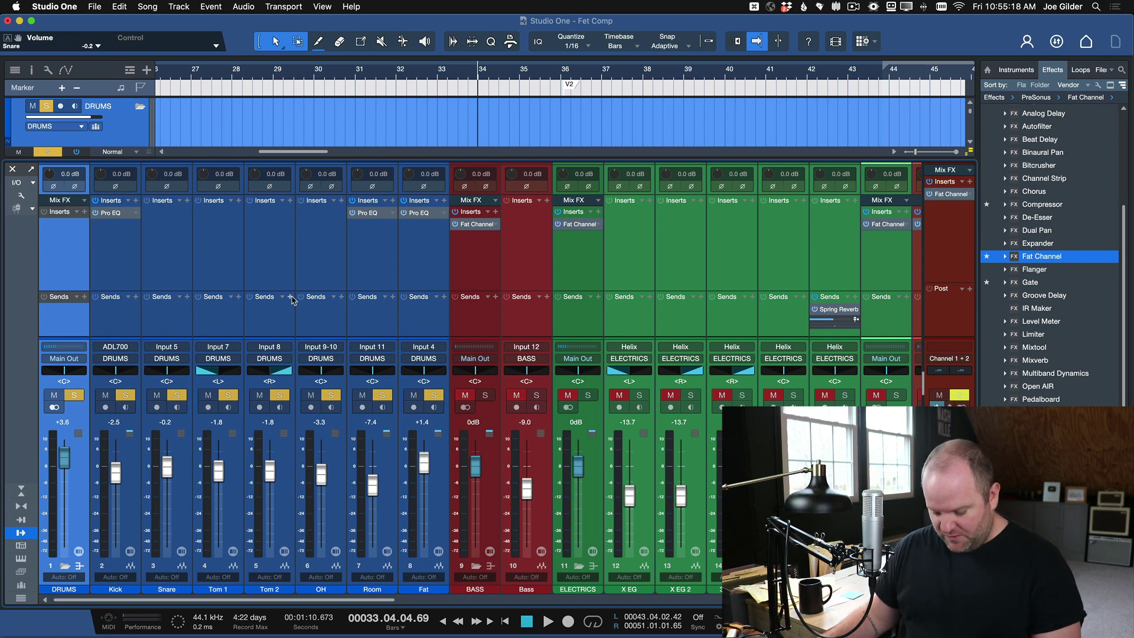
Insert a Fat Channel effect on the DRUMS bus.
key("F5")
key("F5")
key("F5")
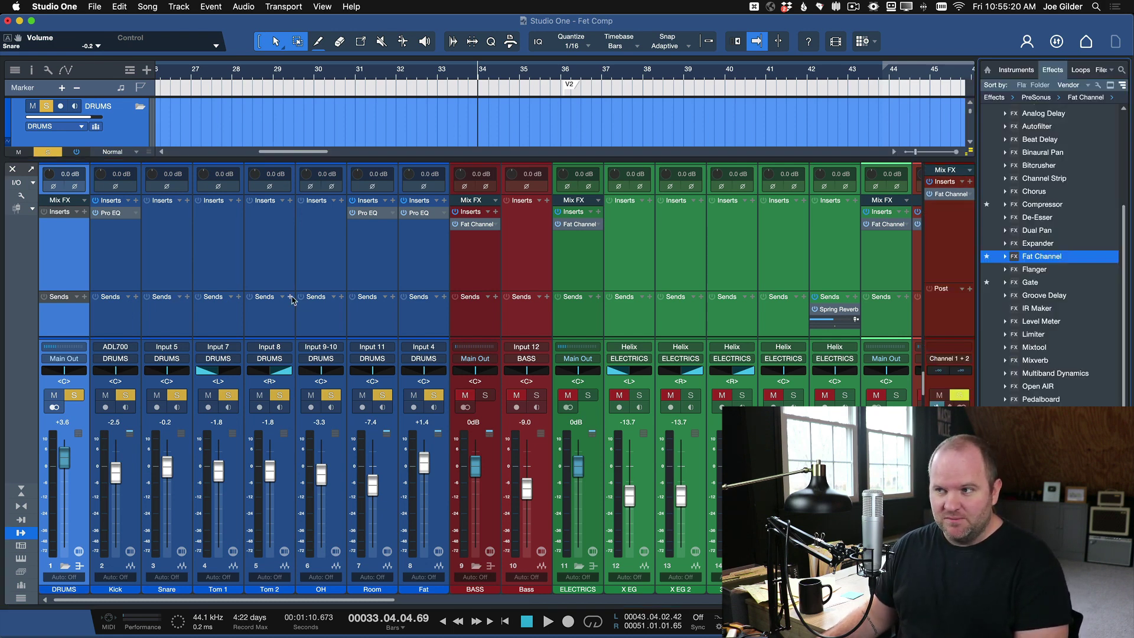
key("F5")
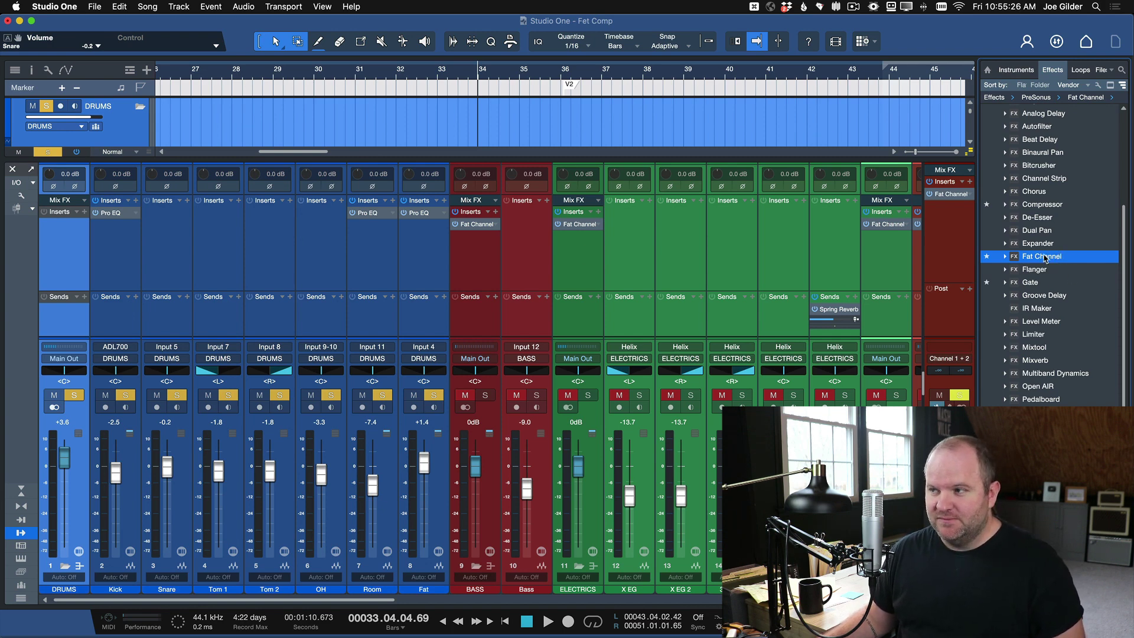
left_click_drag(1044, 258, 62, 235)
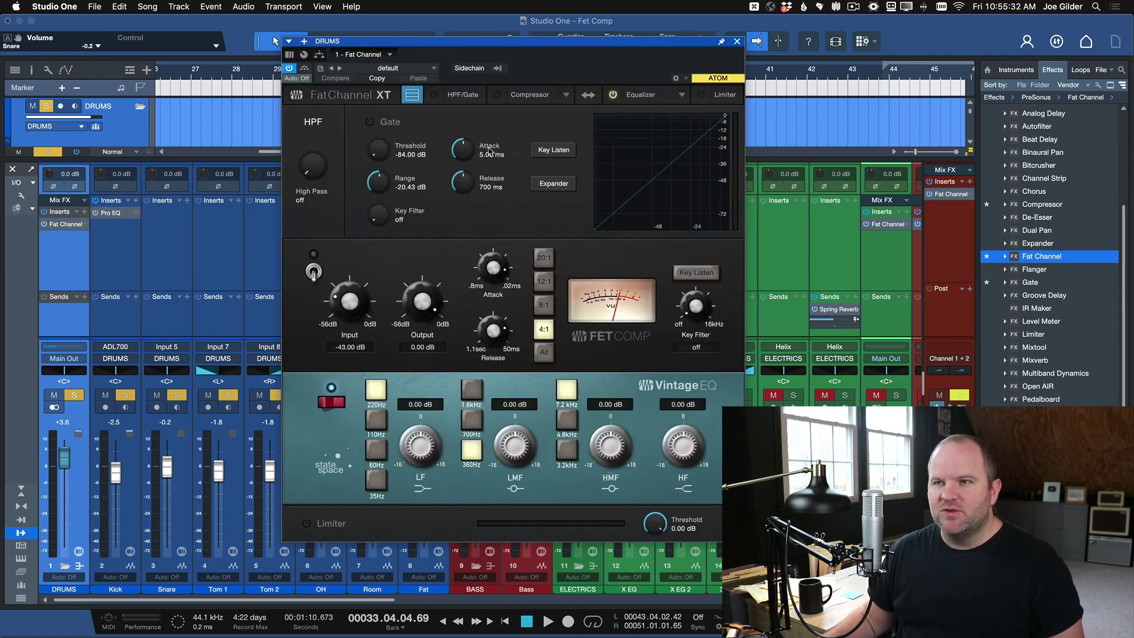
Switch the Fat Channel's stacked display off and on to compare the two views.
left_click(413, 96)
left_click(414, 95)
left_click(413, 96)
left_click(413, 96)
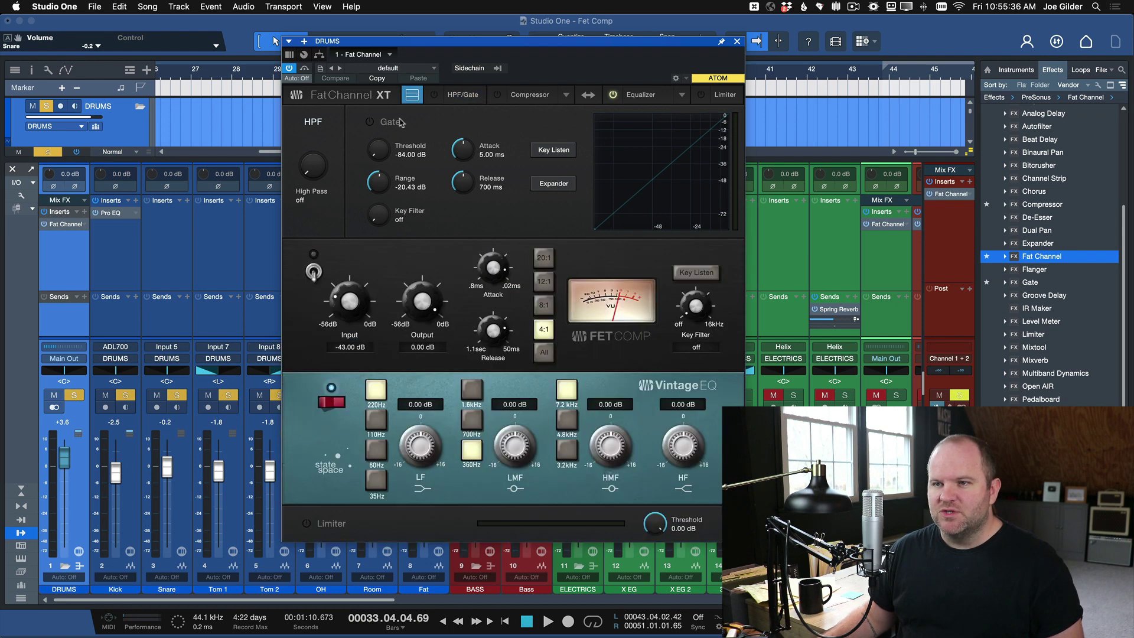
Look through the Fat Channel's equalizer and compressor model galleries, including the Alpine EQ-550, FET and Tube descriptions.
left_click(682, 95)
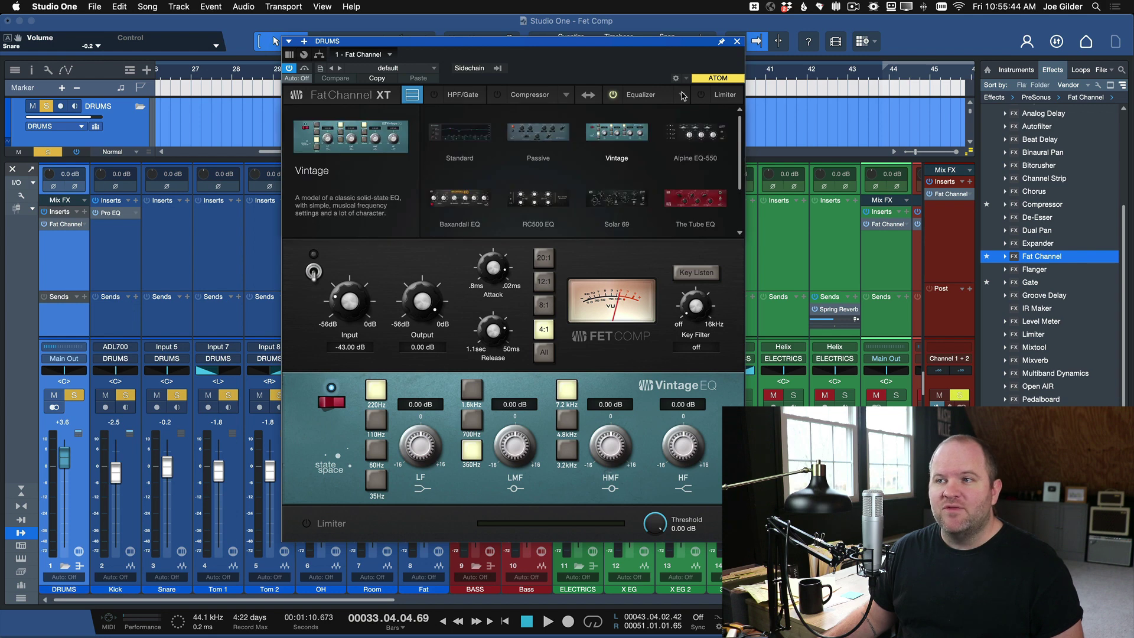
left_click(695, 135)
scroll(738, 162, "down", 2)
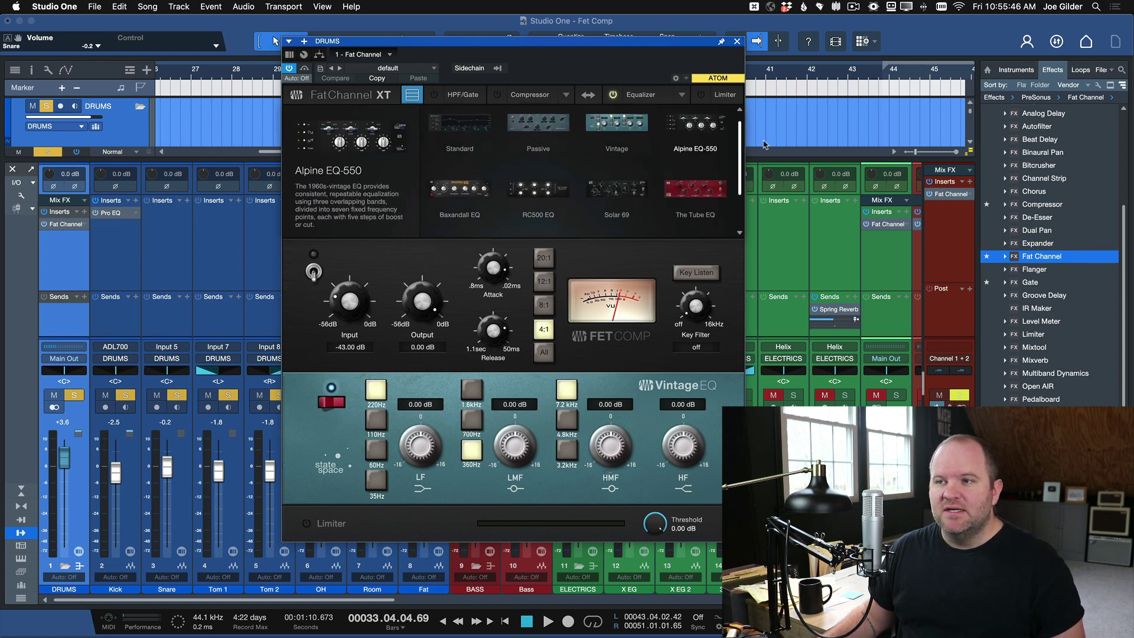
left_click(567, 95)
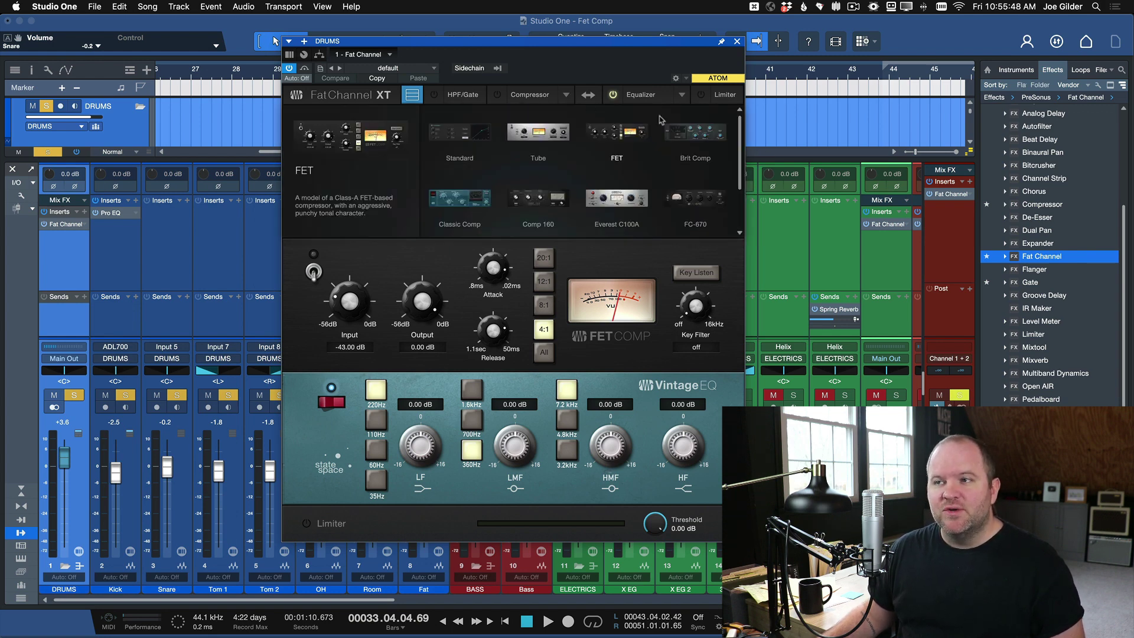
left_click(614, 139)
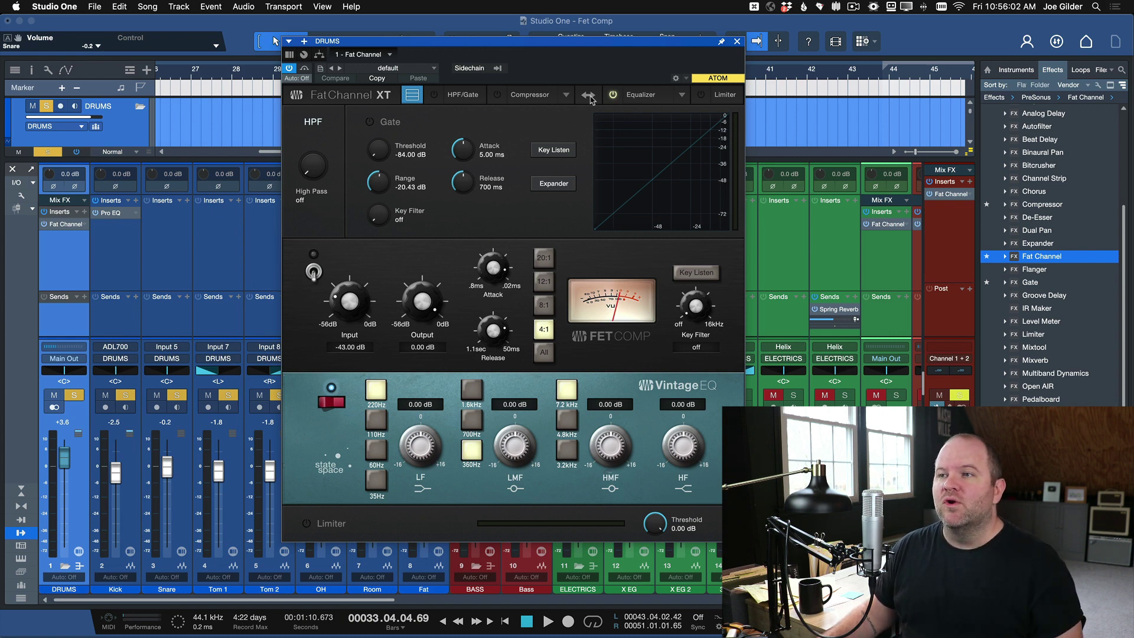
left_click(566, 96)
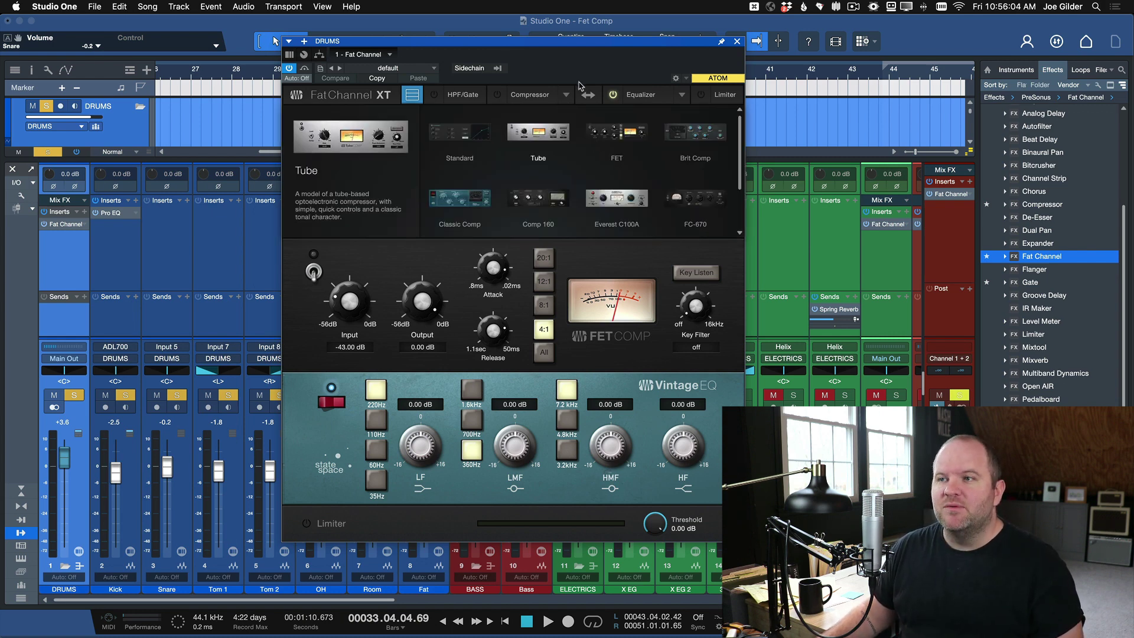
left_click(595, 71)
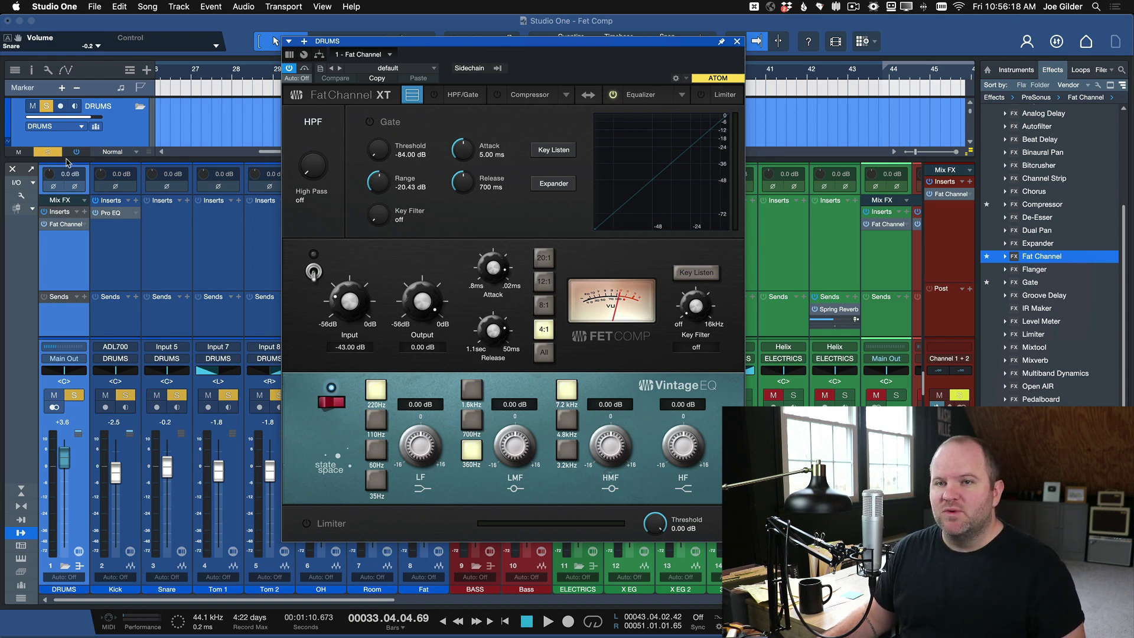
Bypass the Fat Channel on the DRUMS bus, close its window and listen to the unprocessed drums.
left_click(45, 225)
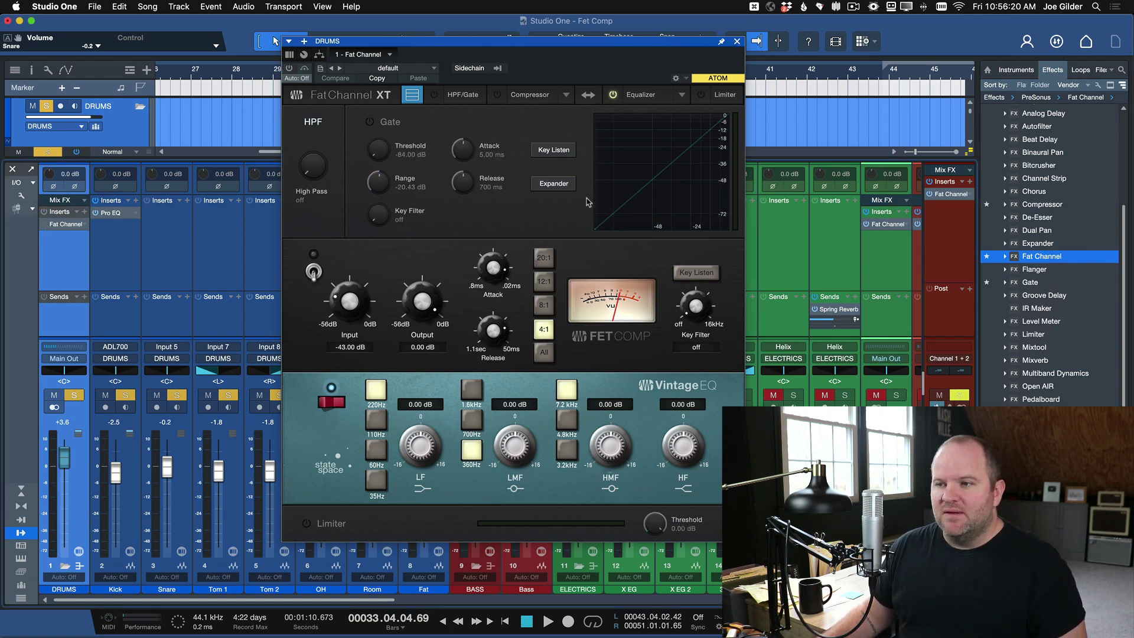
left_click(737, 44)
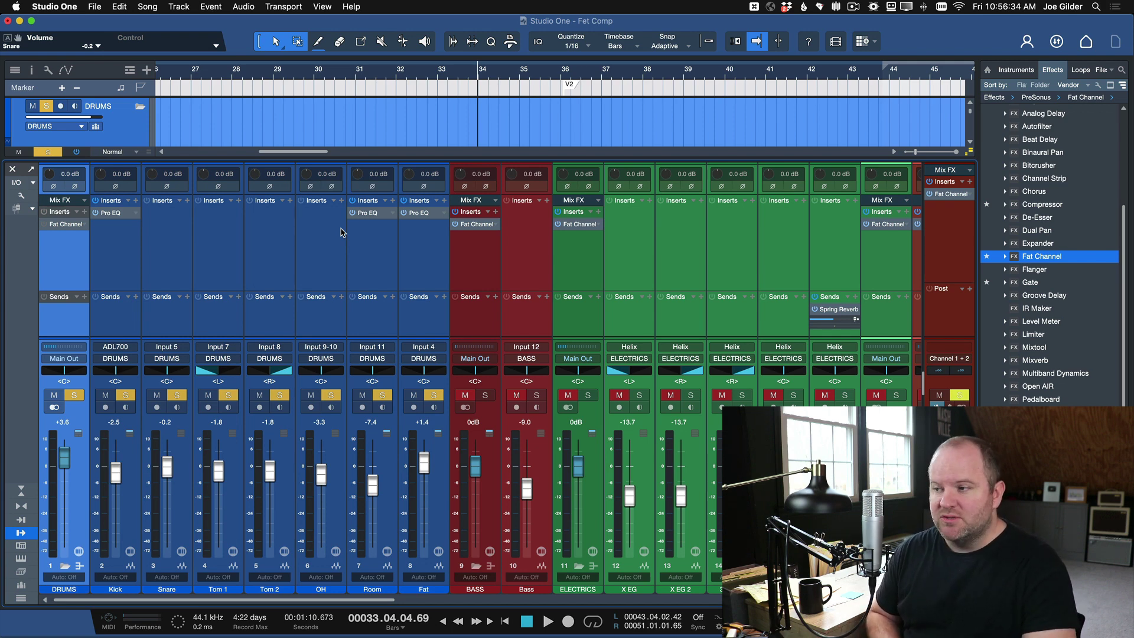
key("space")
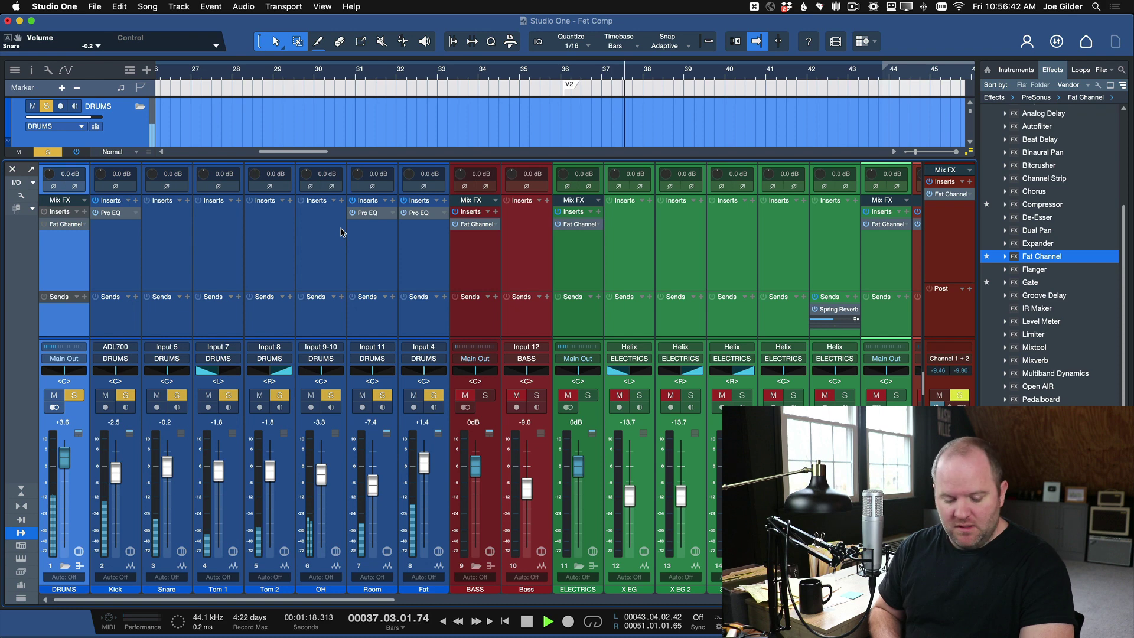
key("space")
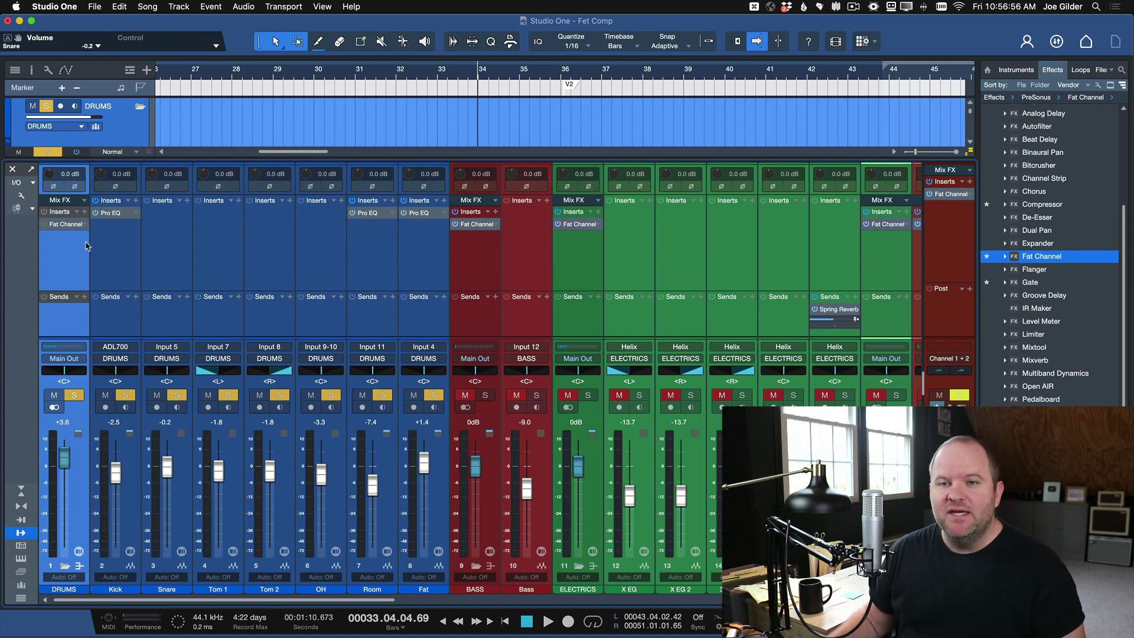
Reactivate the Fat Channel on the DRUMS bus and switch off its Vintage EQ.
left_click(54, 227)
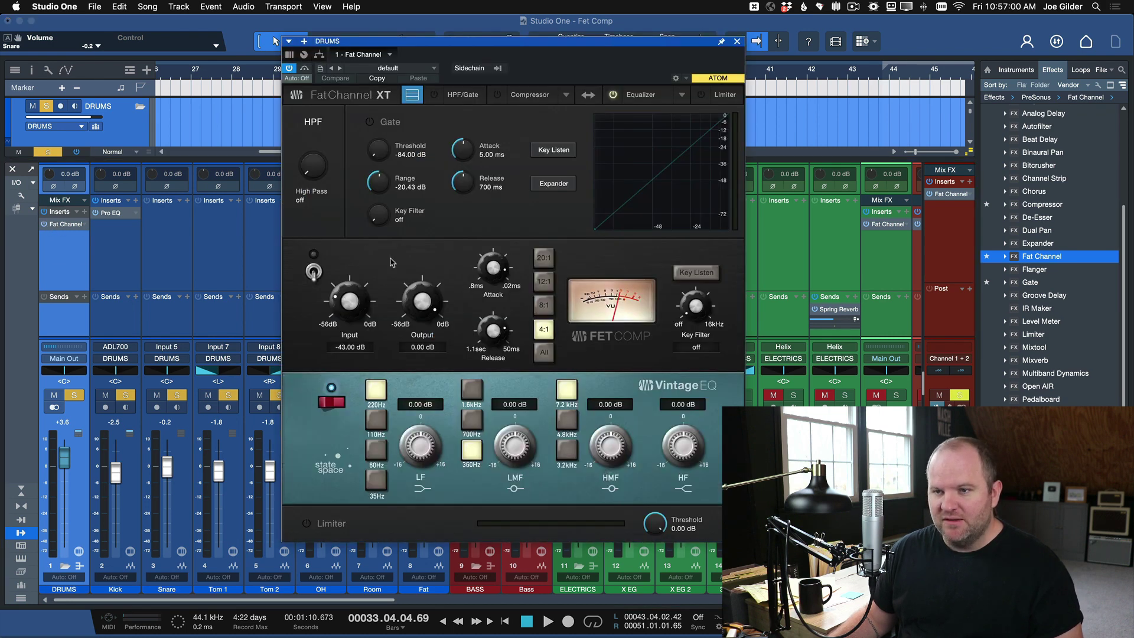
left_click(335, 402)
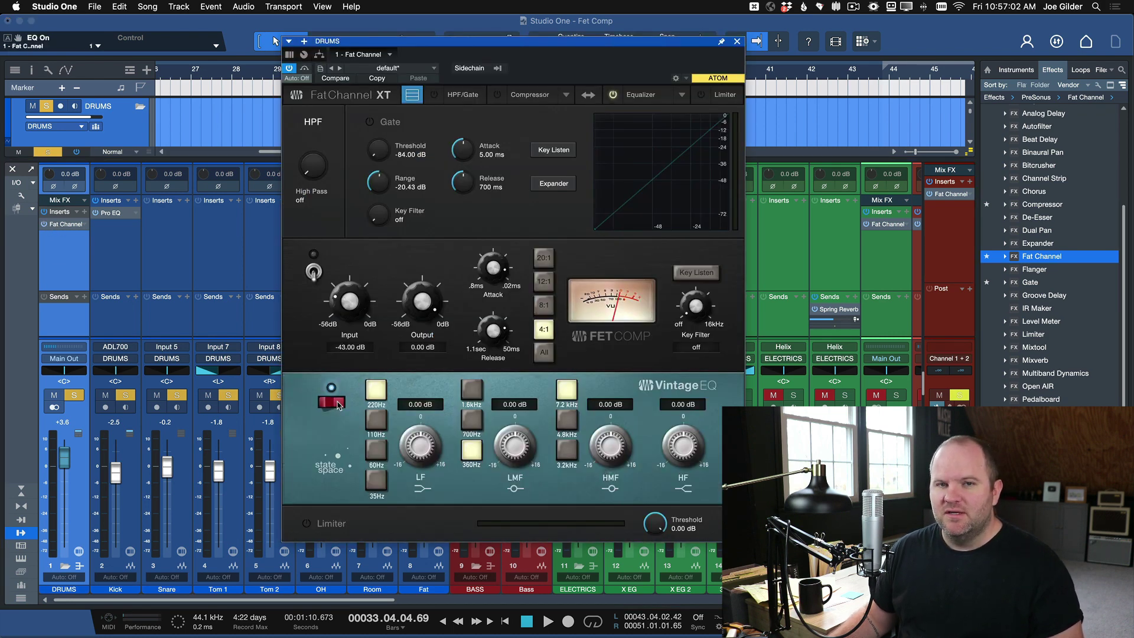
left_click(337, 403)
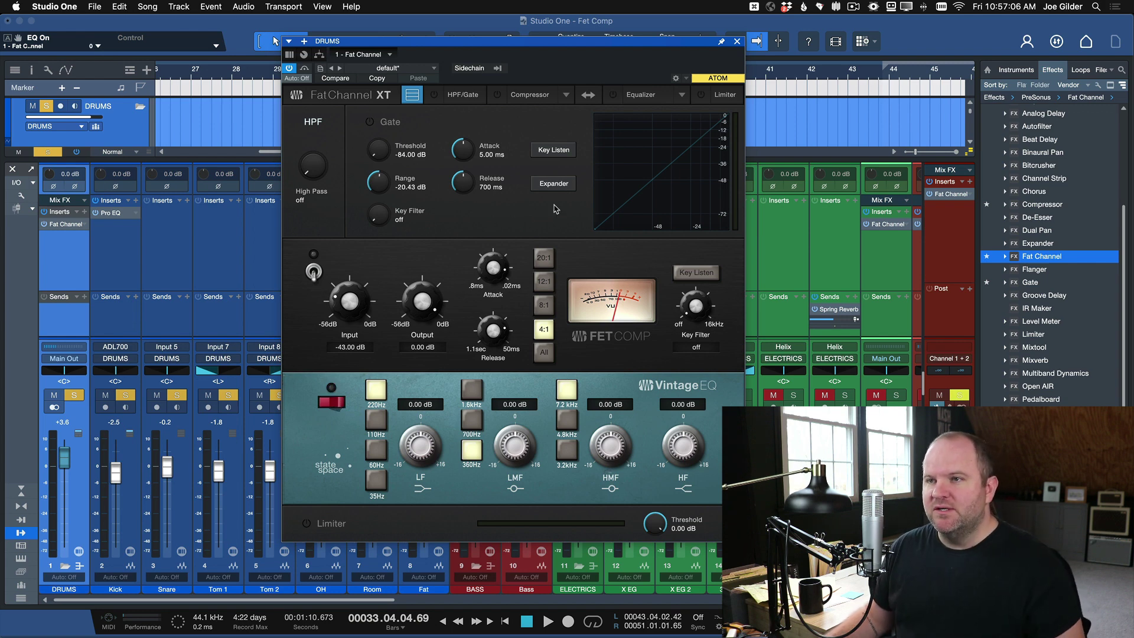
View the Fat Channel's compressor and equalizer one at a time outside stacked mode, and return to the stacked display.
left_click(413, 96)
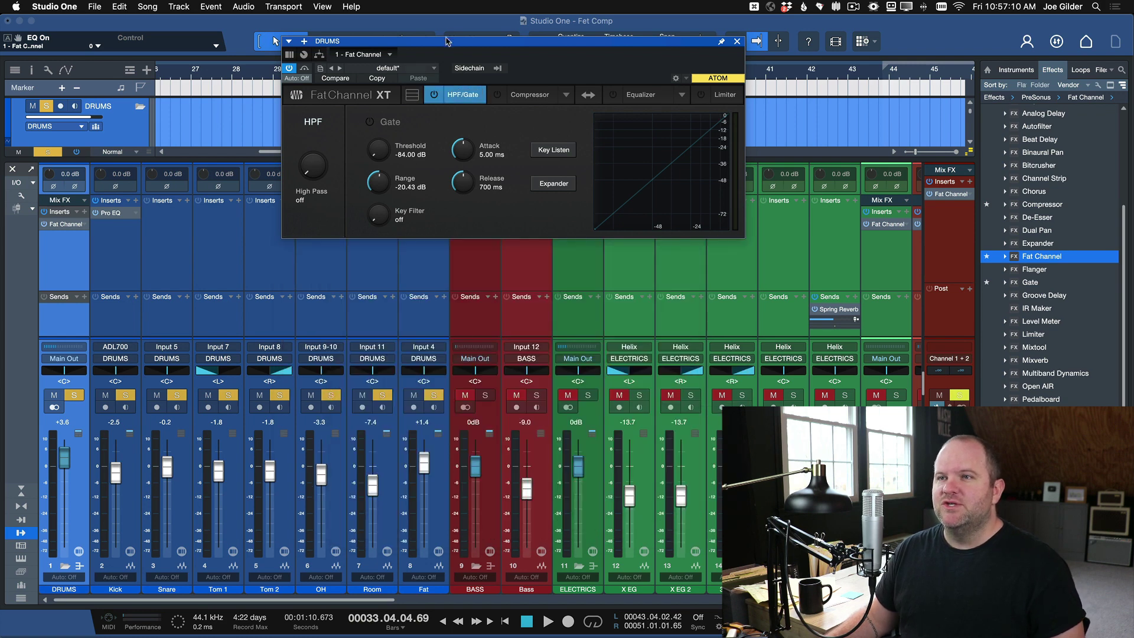
left_click_drag(440, 46, 276, 57)
left_click(333, 105)
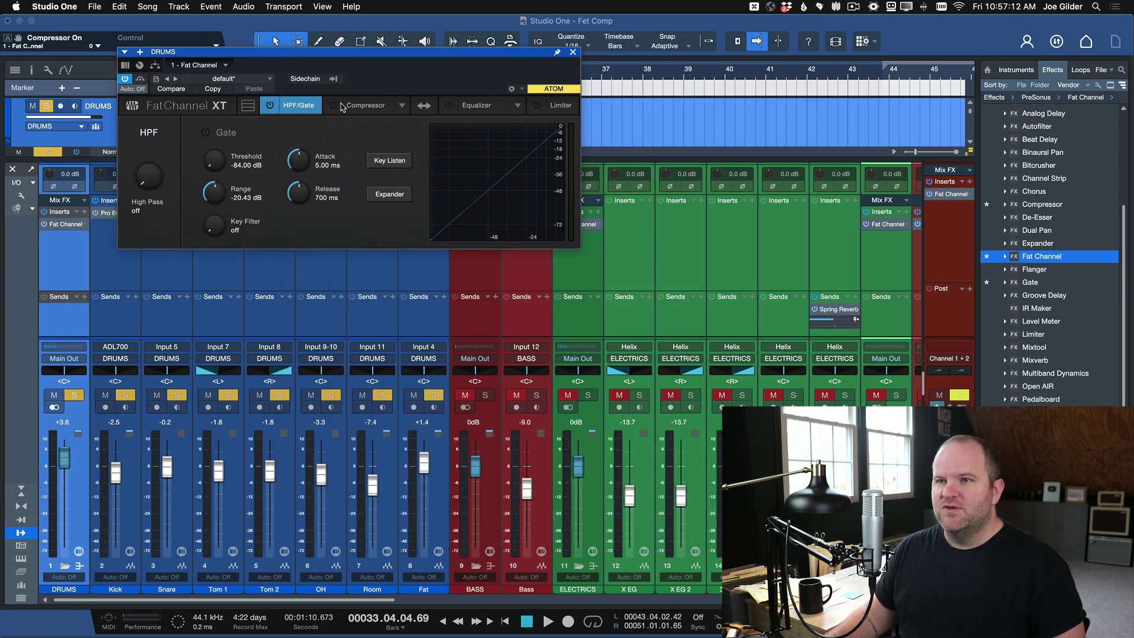
left_click(333, 105)
left_click(366, 105)
left_click(472, 105)
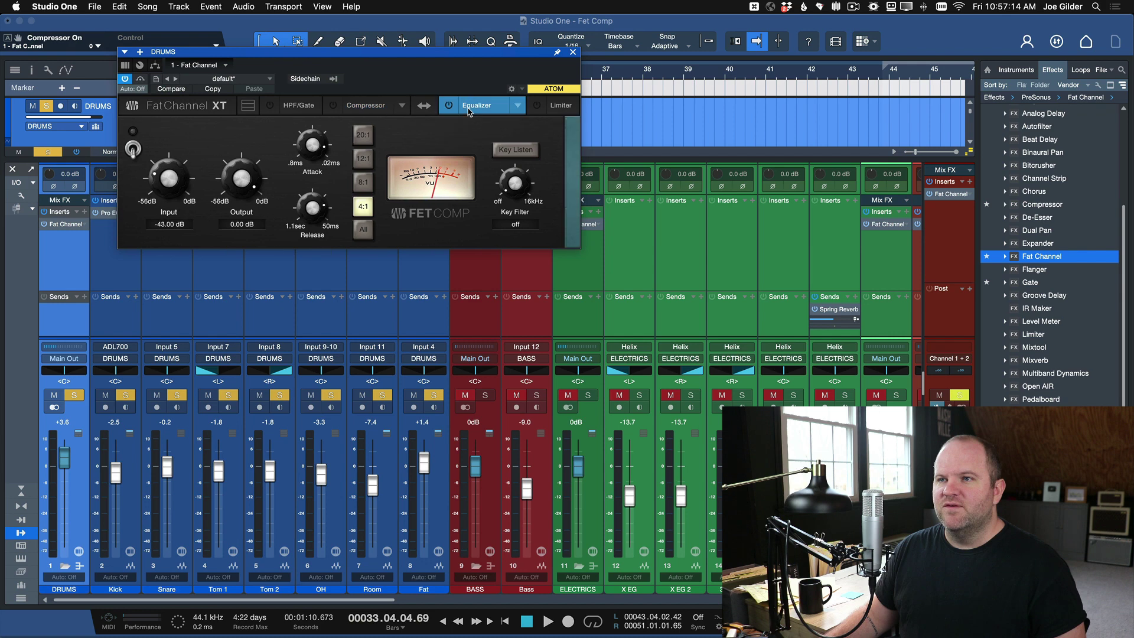
left_click(351, 107)
left_click(369, 107)
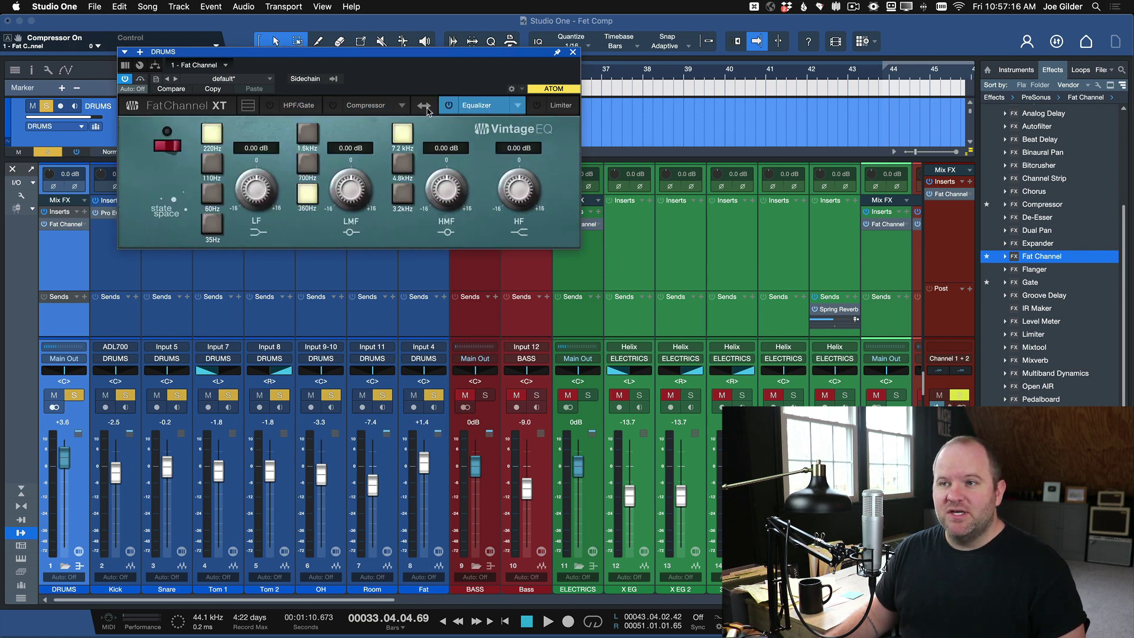
left_click(248, 106)
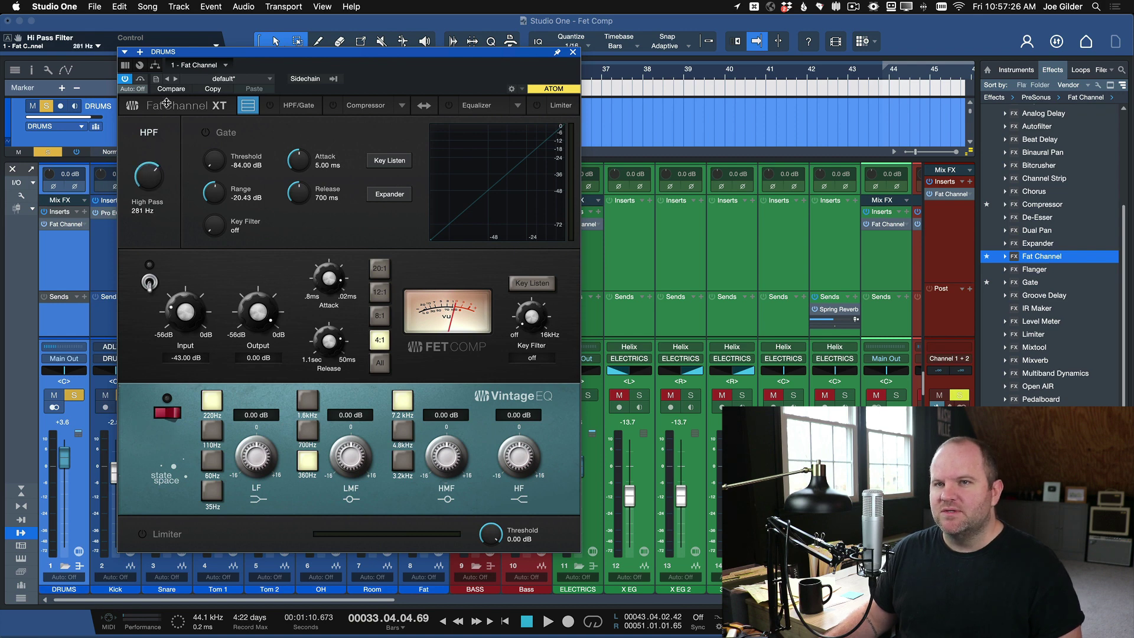
Swap the processing order of the Fat Channel's compressor and equalizer, and restore the compressor to first place.
left_click(424, 107)
left_click(425, 106)
left_click(425, 106)
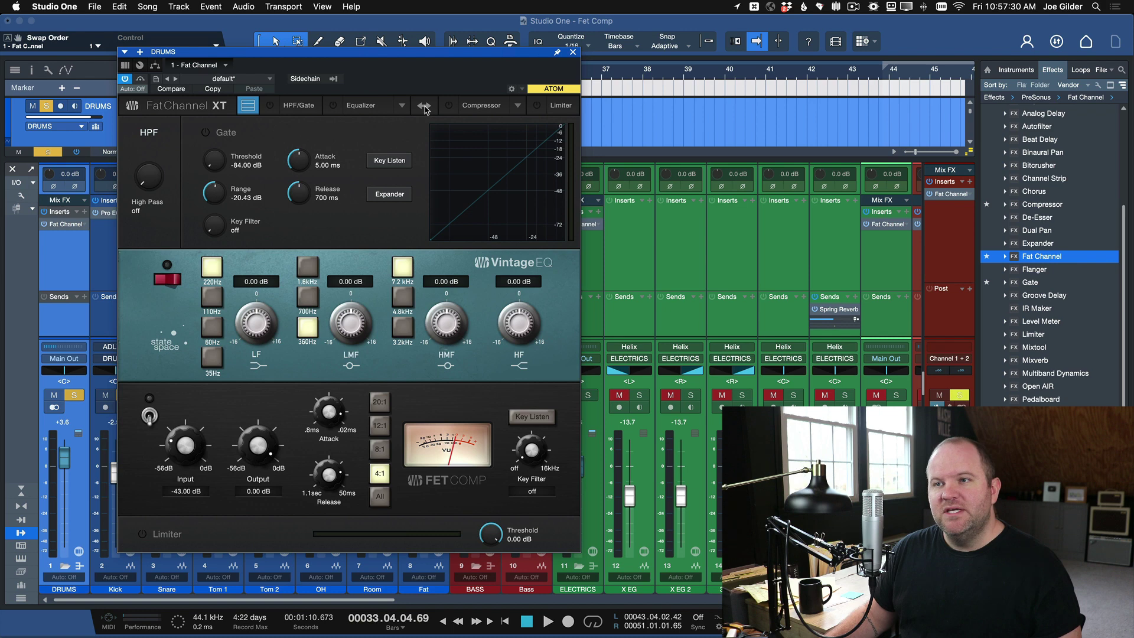
left_click(425, 106)
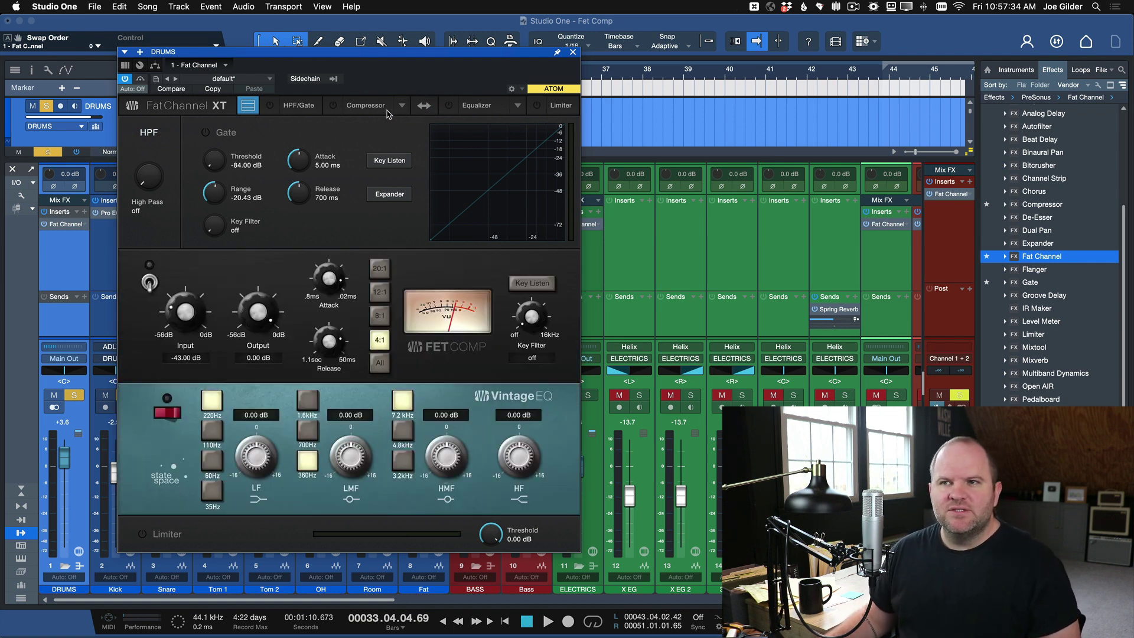
left_click(423, 106)
left_click(423, 106)
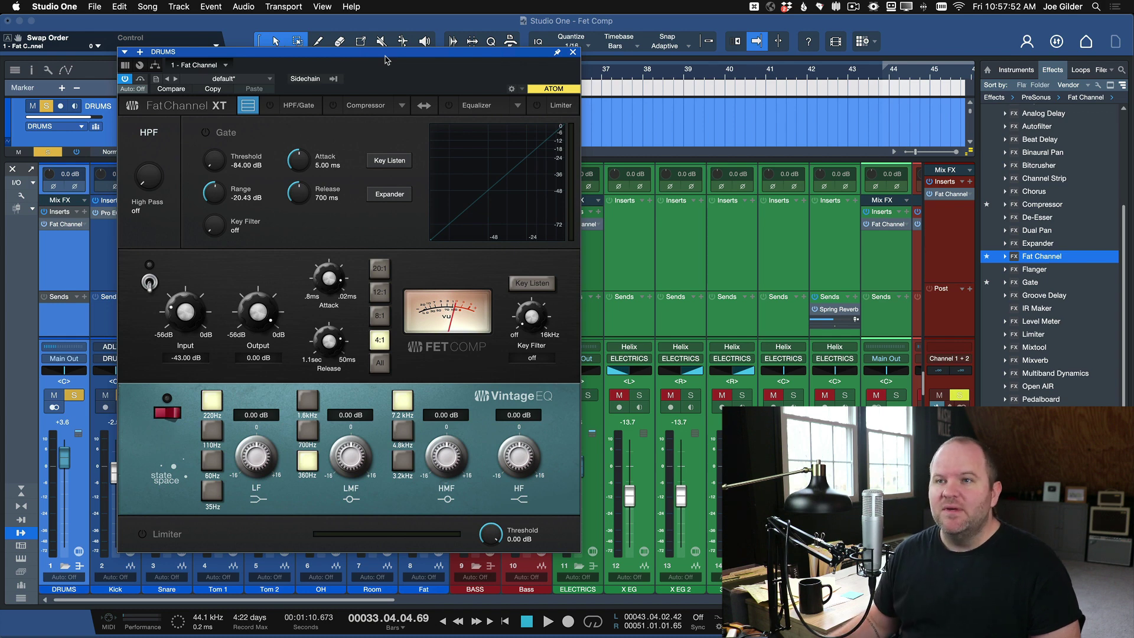
Open the built-in help for Fat Channel XT and arrange it side by side with the plug-in window.
left_click_drag(385, 60, 388, 60)
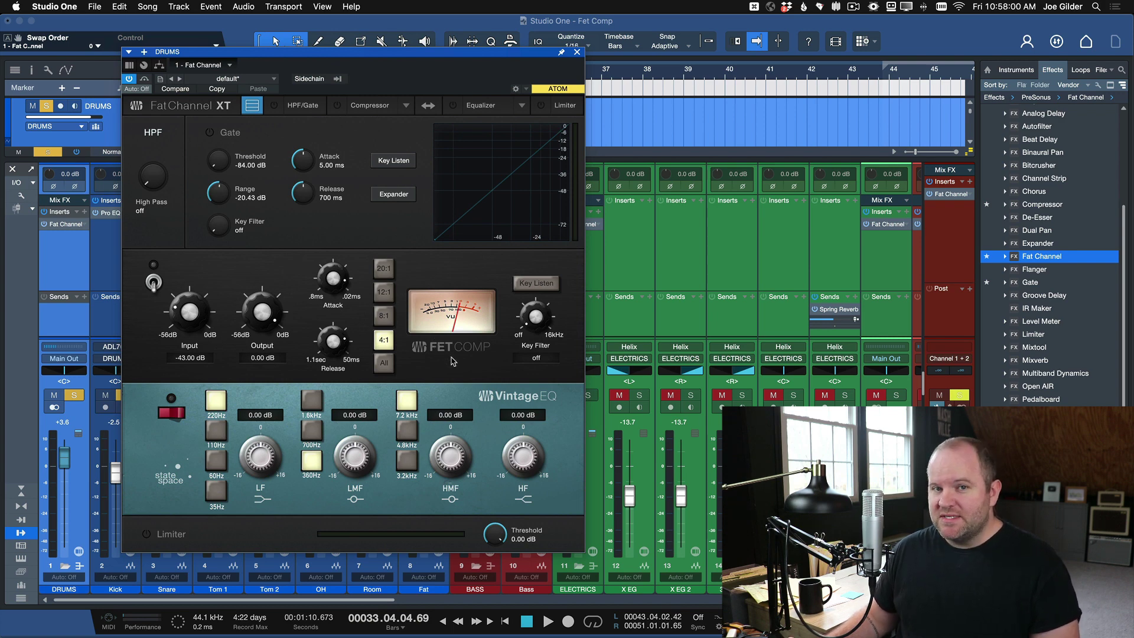
key("F1")
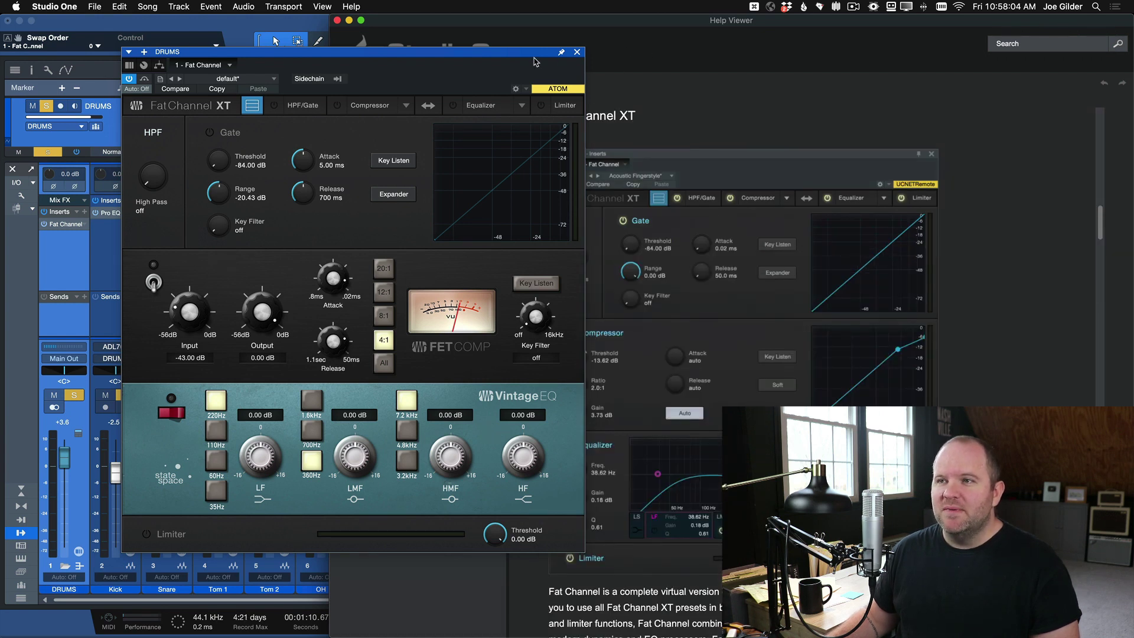
left_click_drag(515, 57, 369, 98)
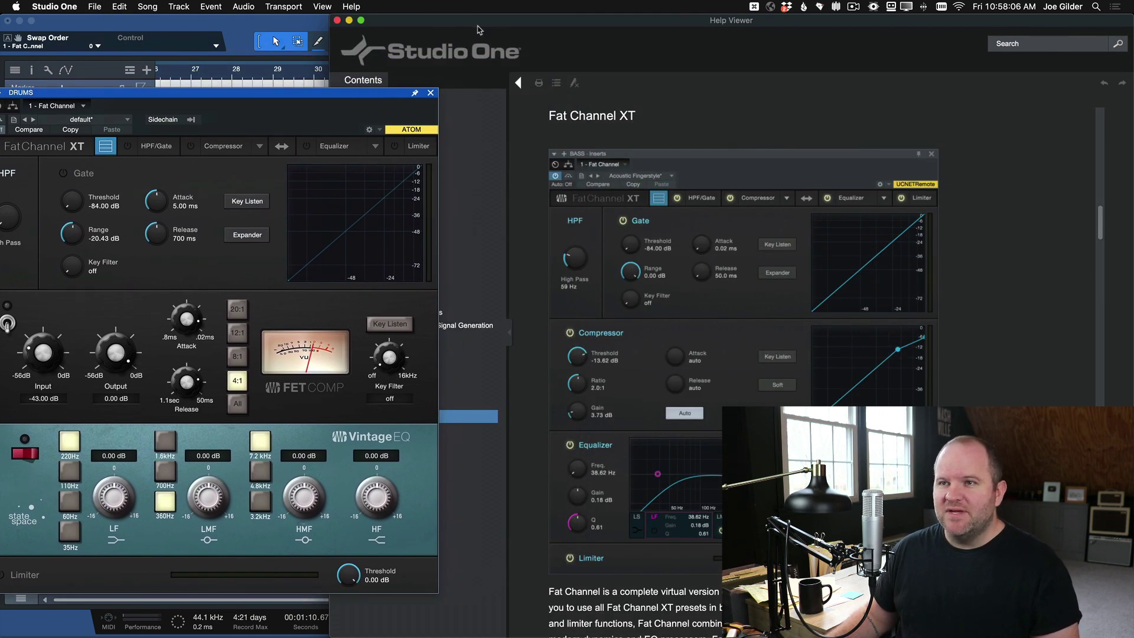
left_click_drag(410, 30, 496, 31)
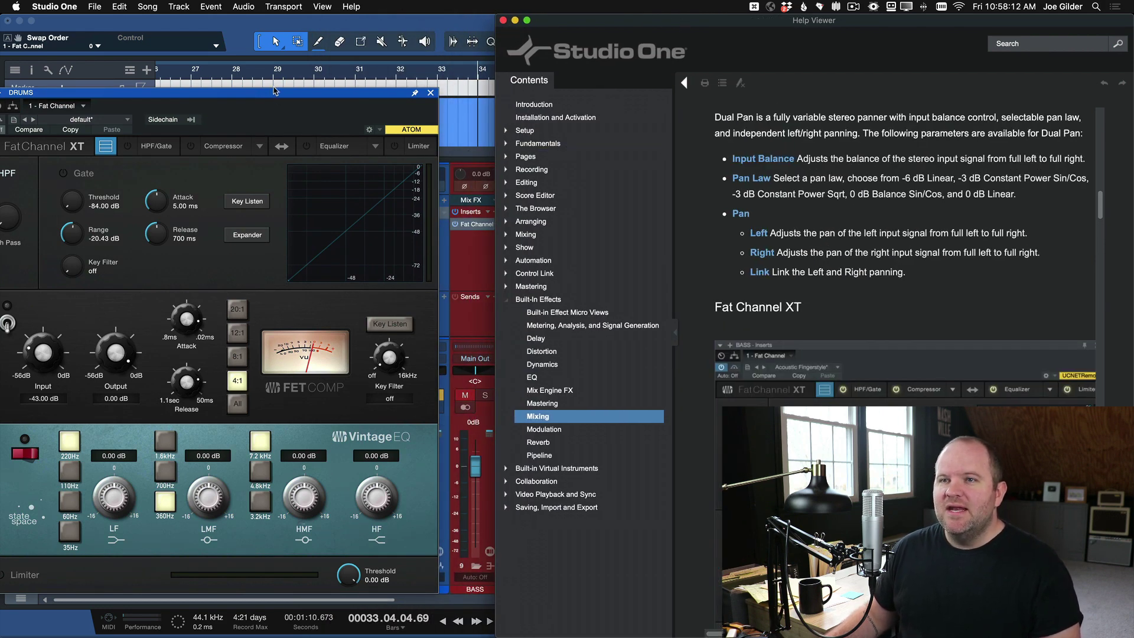
left_click_drag(276, 92, 347, 70)
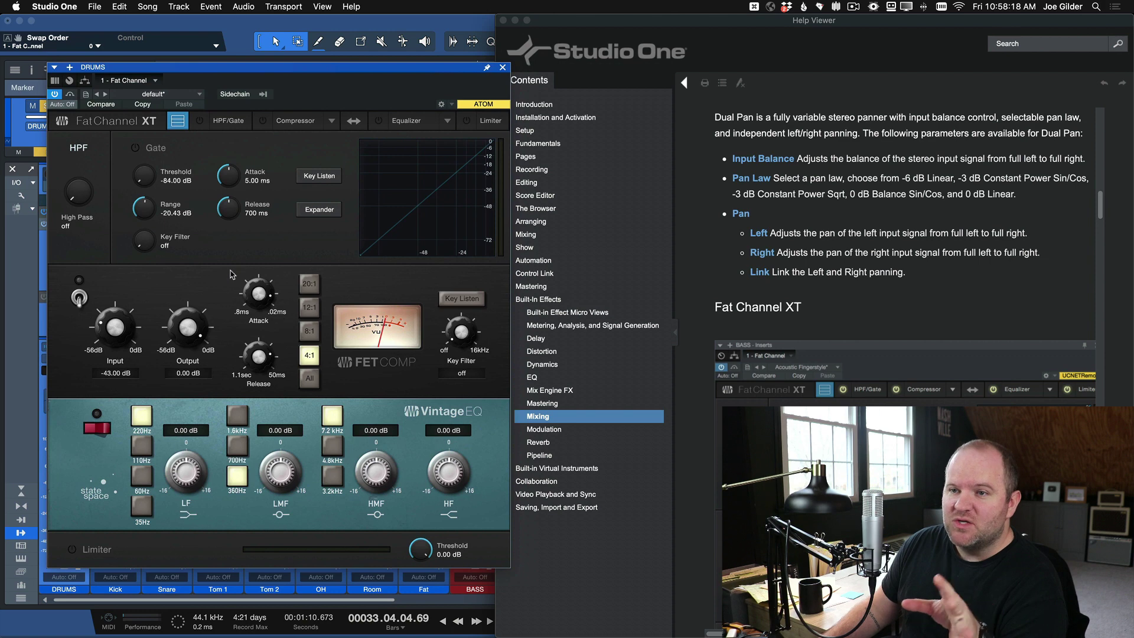
Read the Fat Channel XT help on stacked mode and the compressor model choices, focusing on the FET description.
left_click(806, 314)
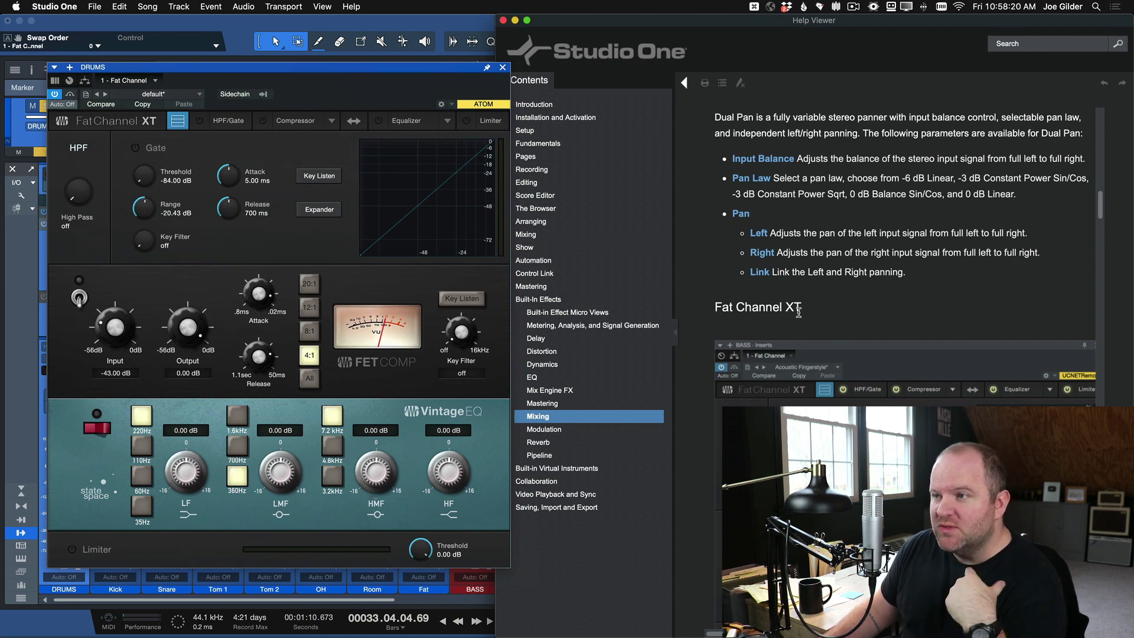
scroll(826, 313, "down", 5)
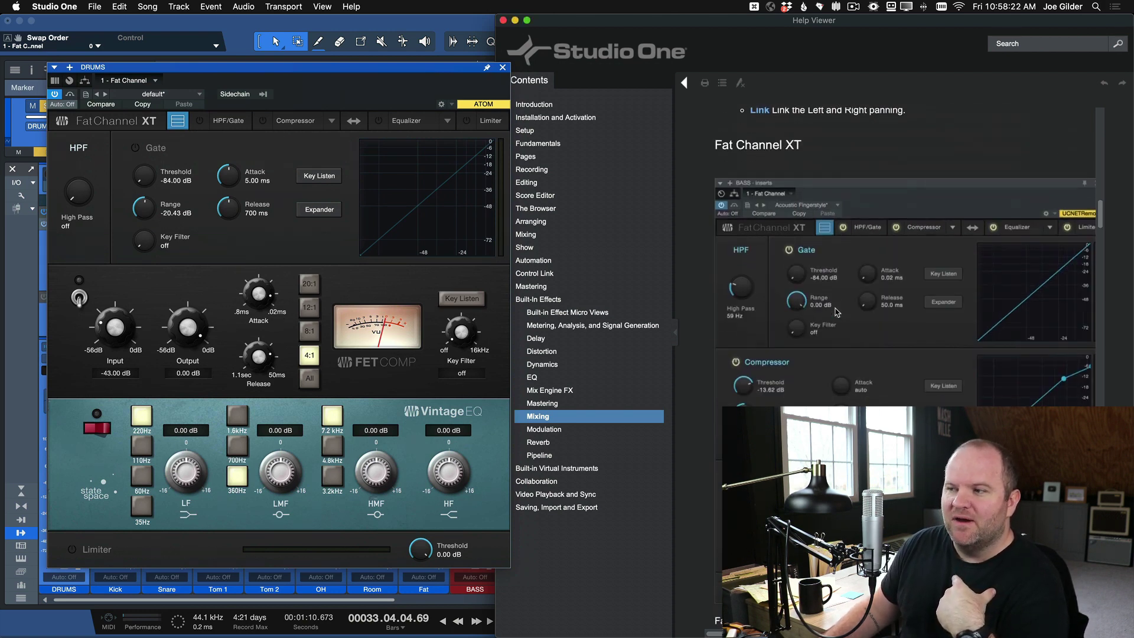
scroll(834, 312, "down", 10)
scroll(836, 325, "down", 15)
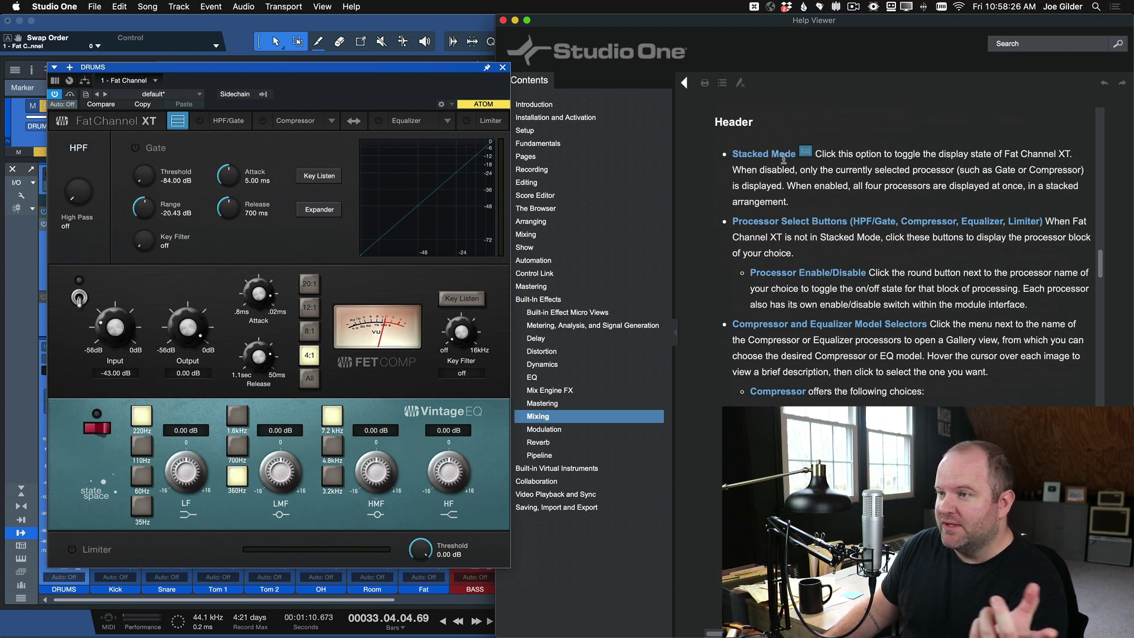
scroll(827, 194, "down", 6)
scroll(830, 200, "up", 1)
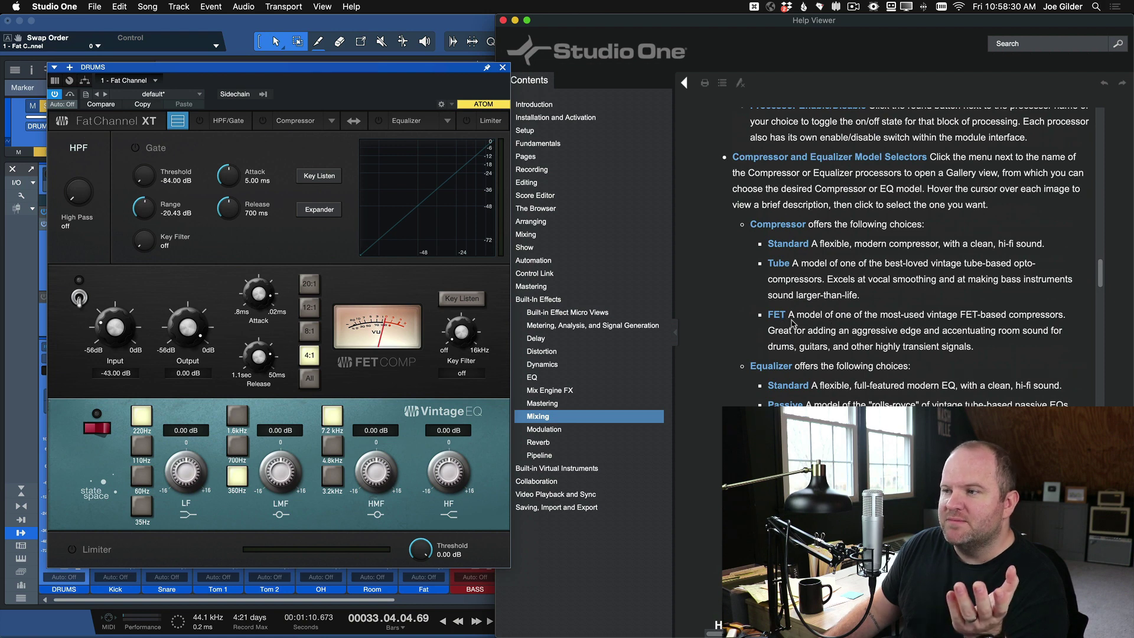
left_click_drag(841, 312, 914, 323)
left_click(940, 329)
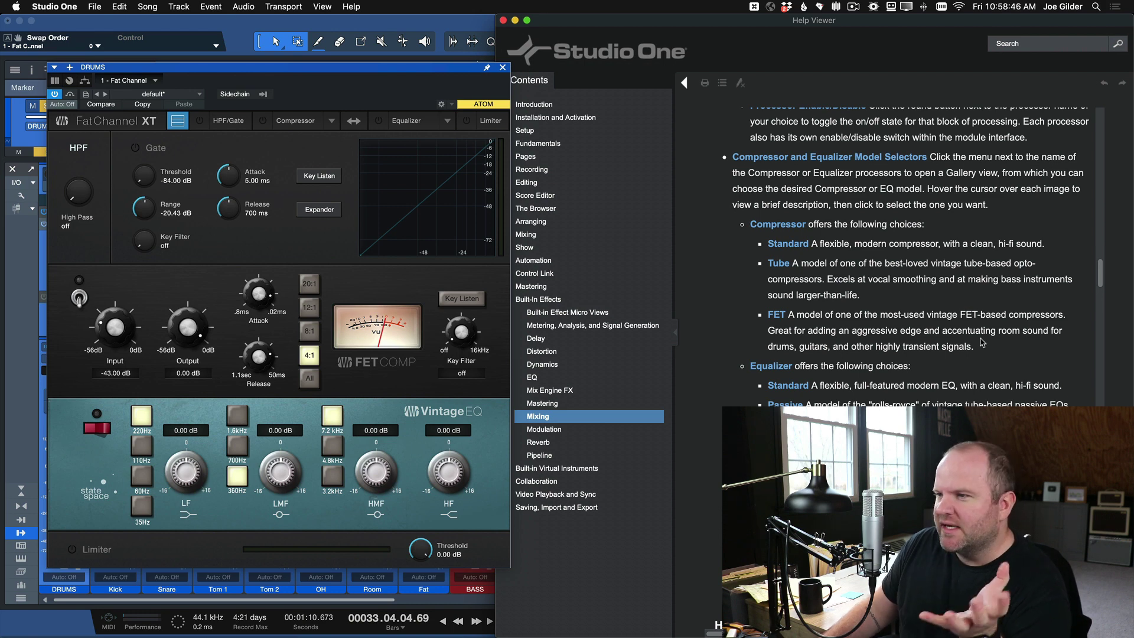
Highlight the FET compressor's full description in the Fat Channel XT help text.
double_click(784, 328)
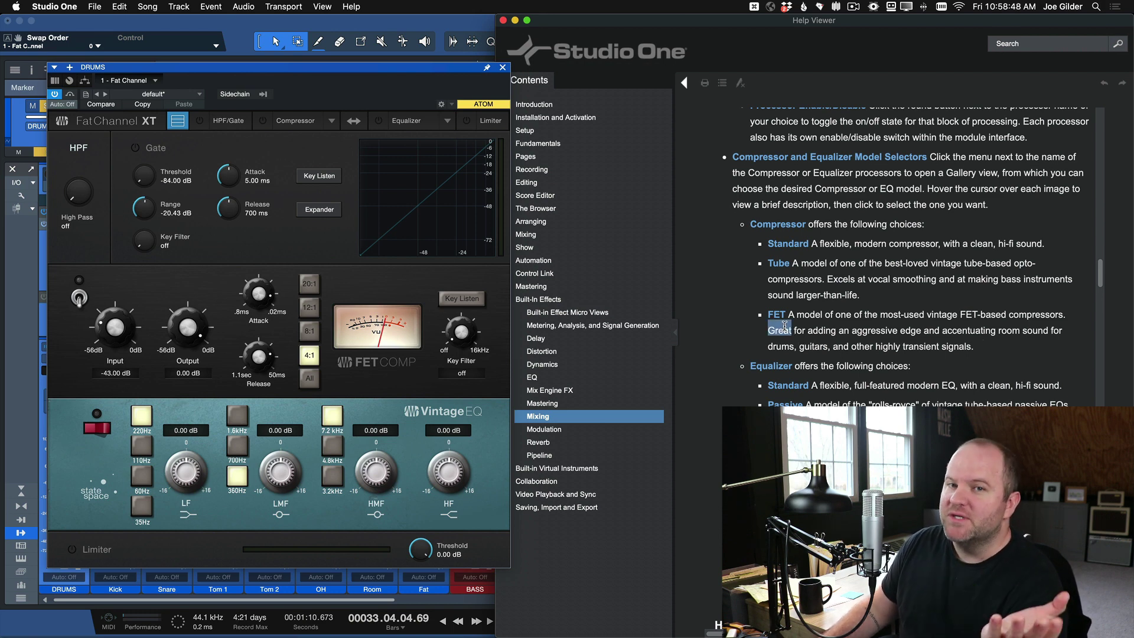
triple_click(780, 329)
left_click(778, 329)
left_click_drag(768, 331, 987, 348)
left_click(988, 348)
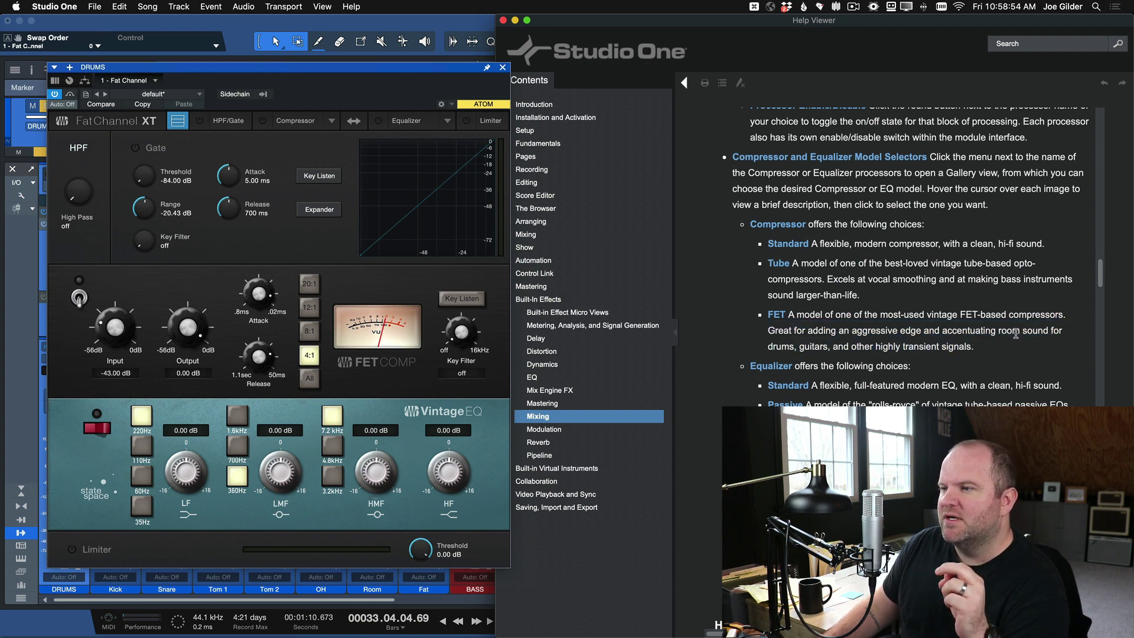
left_click_drag(990, 346, 747, 312)
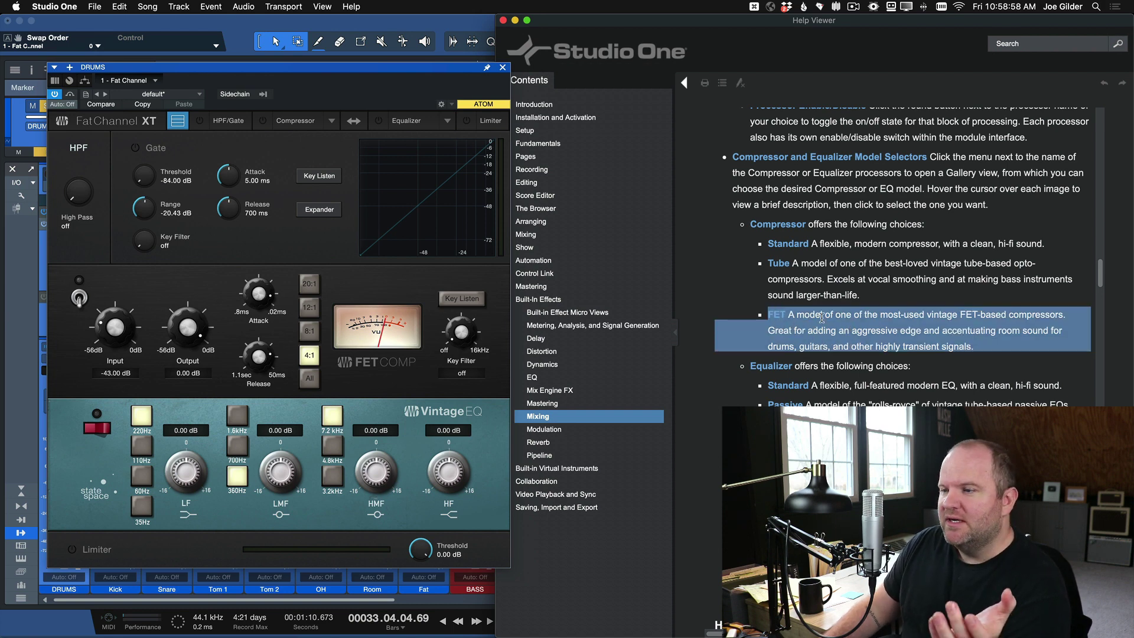
Look through the help's gate and compressor sections down to the descriptions of the FET compressor's controls.
scroll(821, 325, "down", 5)
scroll(821, 319, "down", 20)
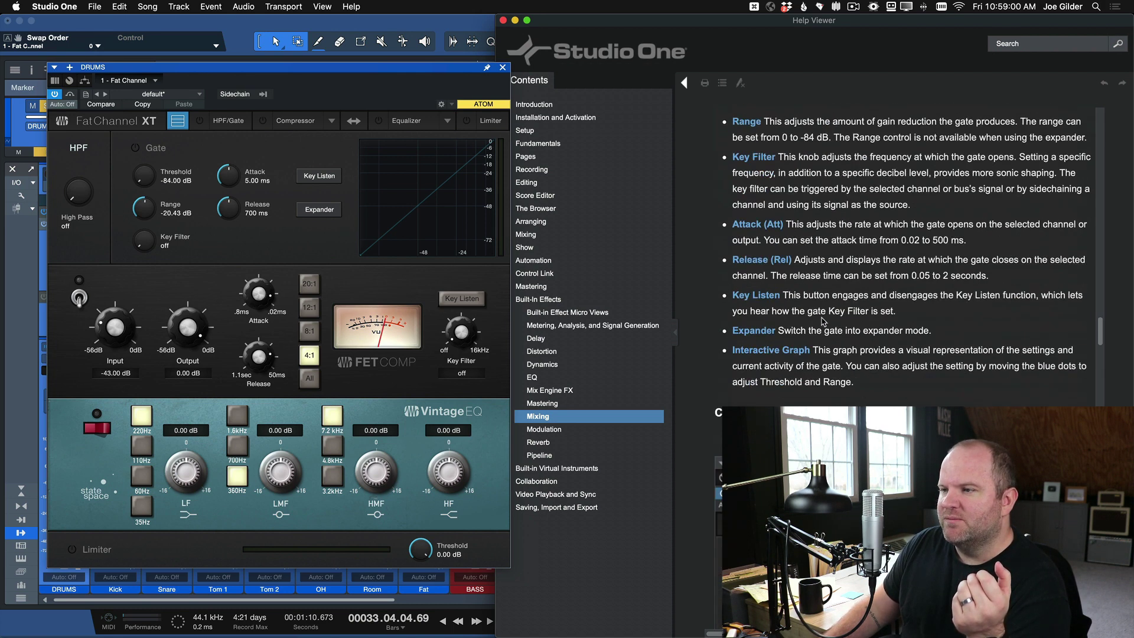
scroll(822, 321, "down", 20)
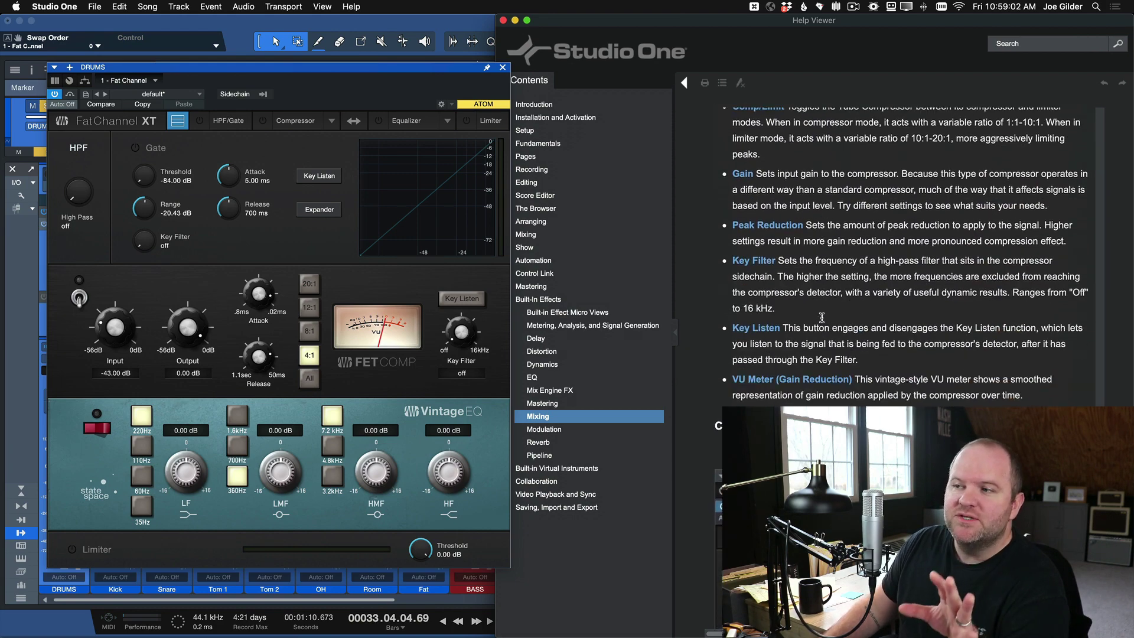
scroll(822, 319, "down", 10)
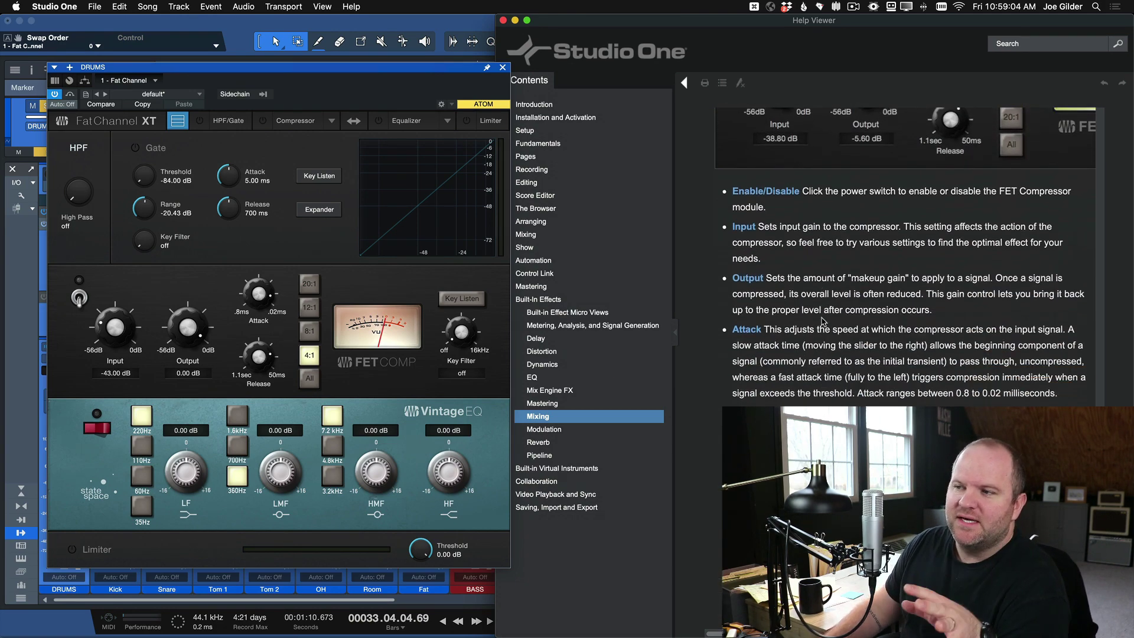
scroll(822, 321, "down", 8)
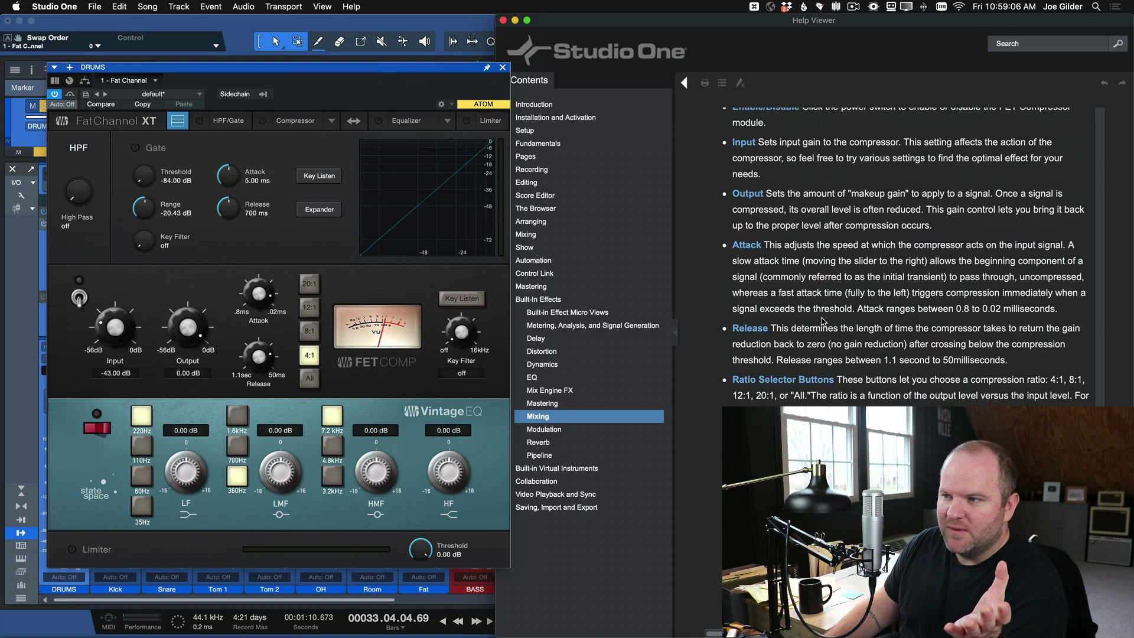
scroll(821, 319, "down", 2)
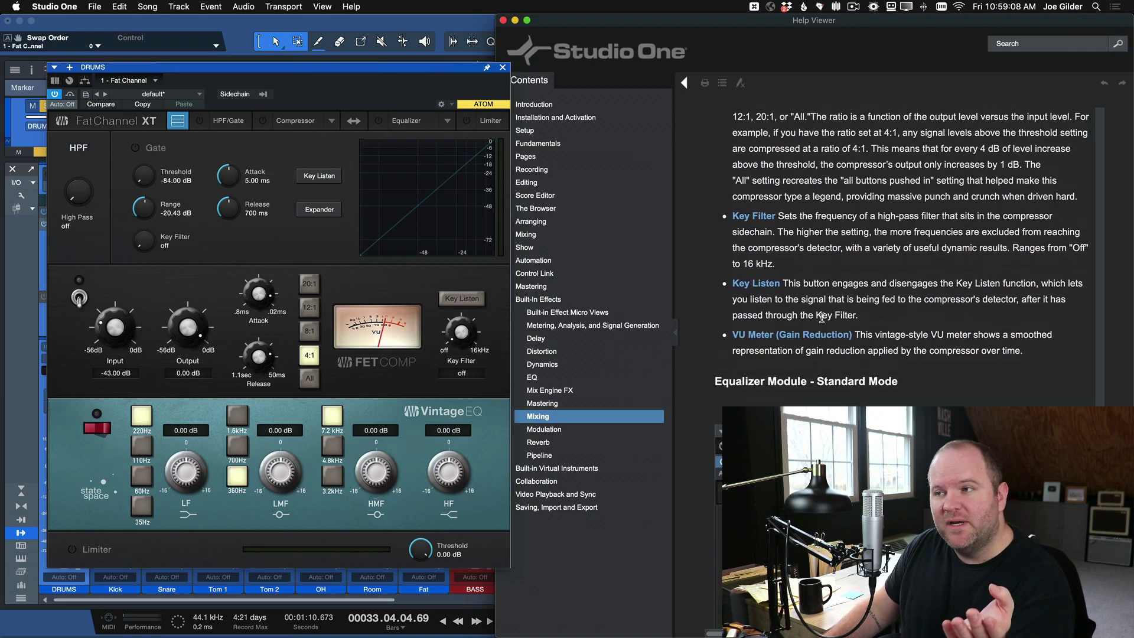
Skim the help's equalizer and limiter sections, and return to the Fat Channel XT introduction.
scroll(823, 320, "down", 5)
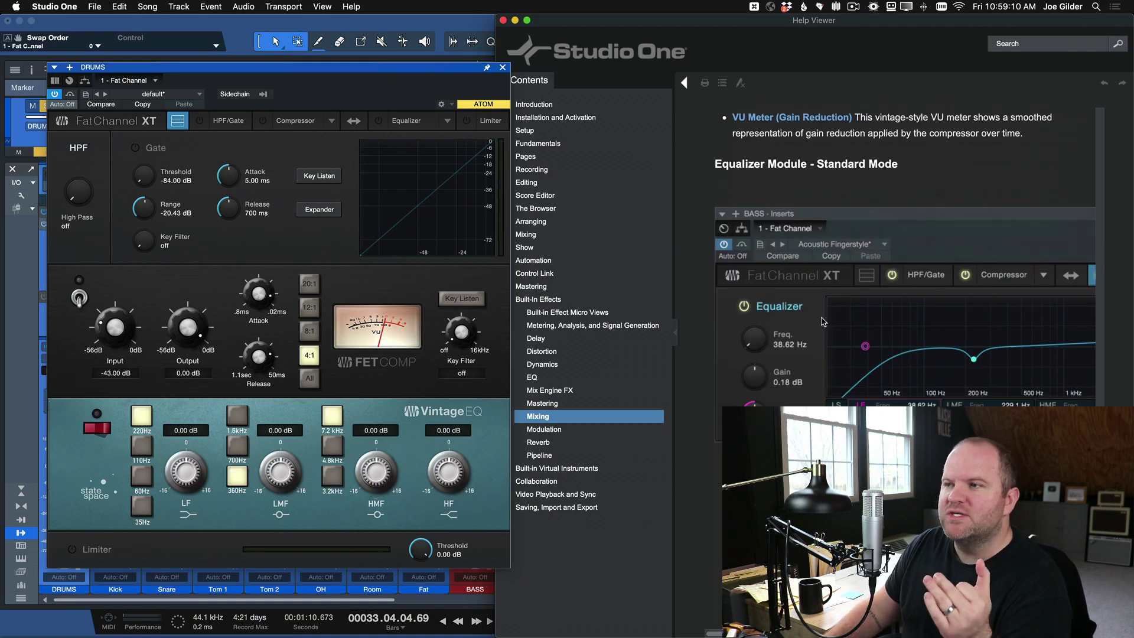
scroll(823, 321, "down", 15)
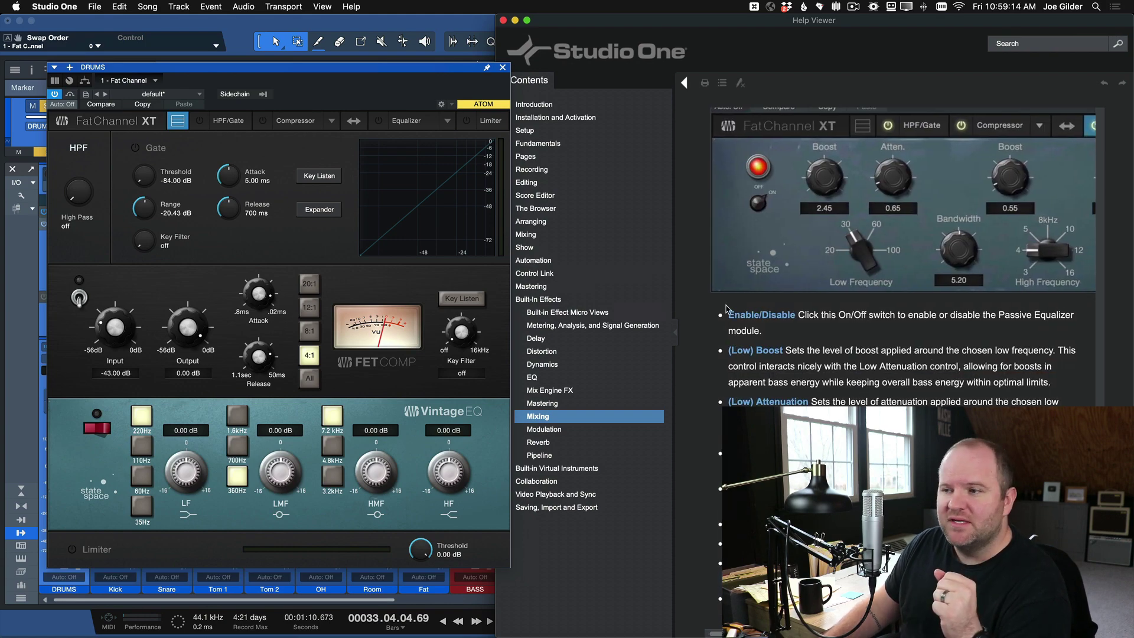
scroll(820, 288, "down", 20)
scroll(820, 288, "down", 15)
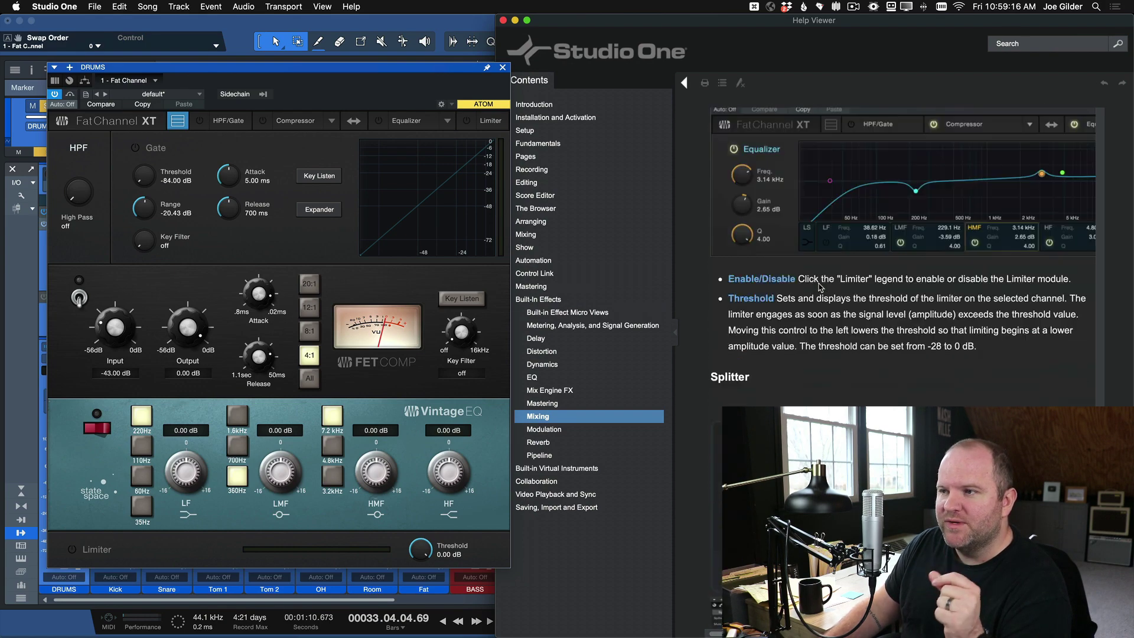
scroll(820, 288, "up", 20)
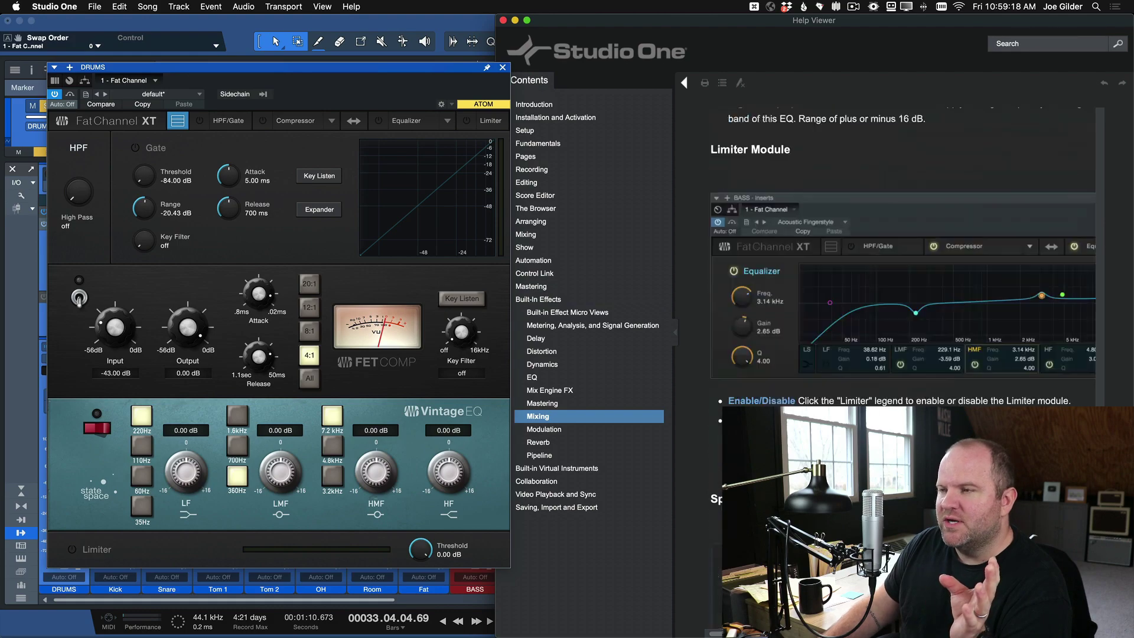
scroll(903, 254, "up", 20)
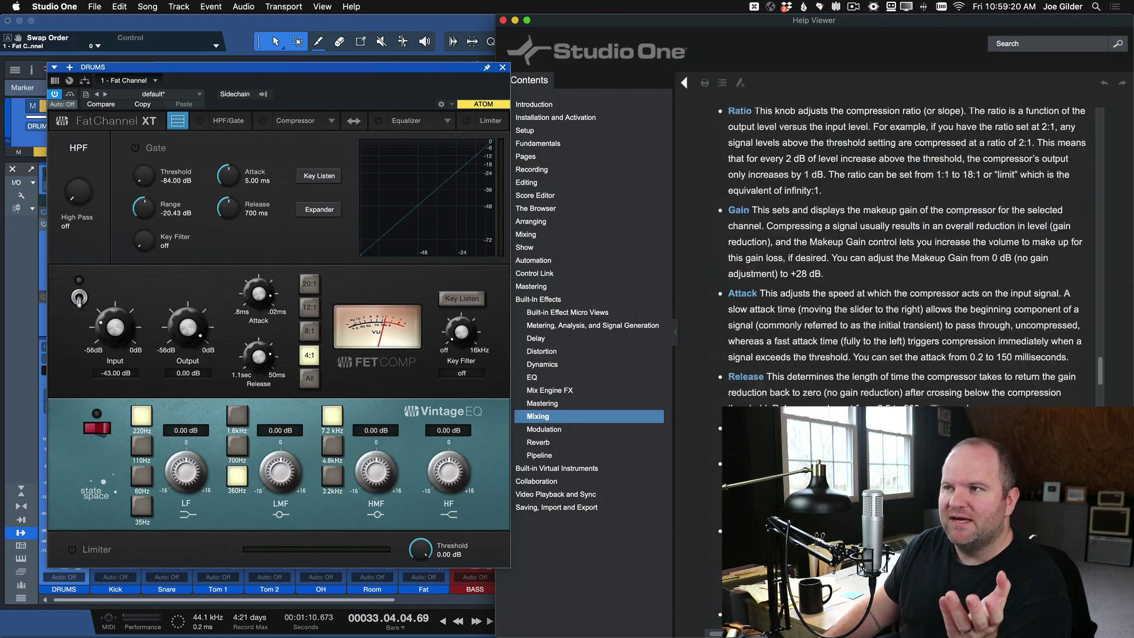
scroll(721, 362, "up", 3)
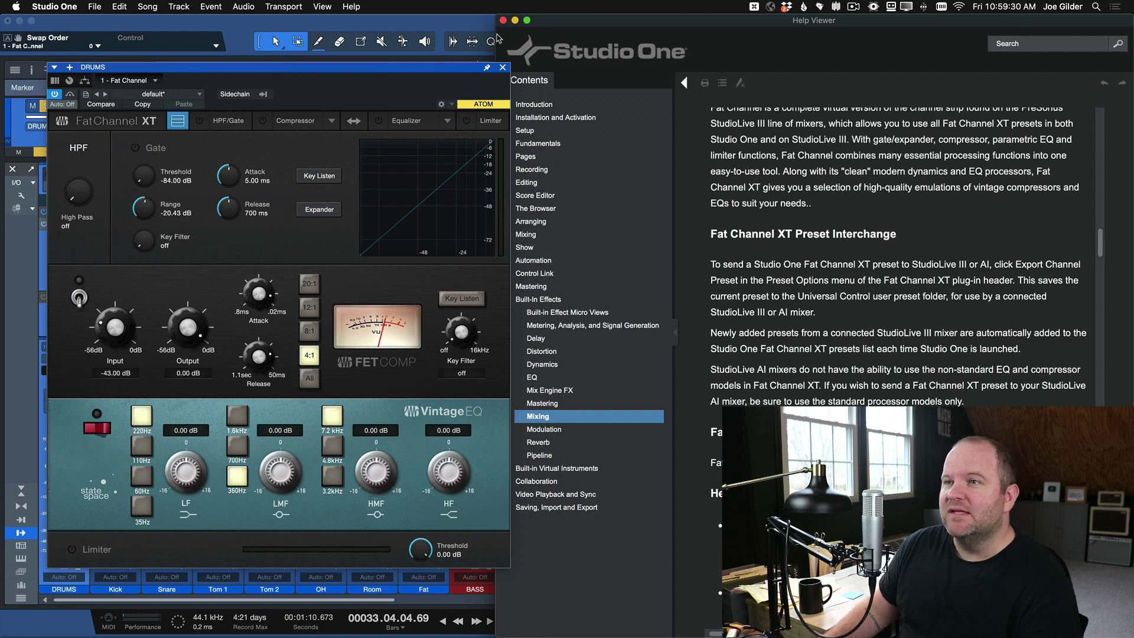
Make the help window slightly narrower, and close both it and the DRUMS Fat Channel window.
left_click_drag(495, 39, 530, 42)
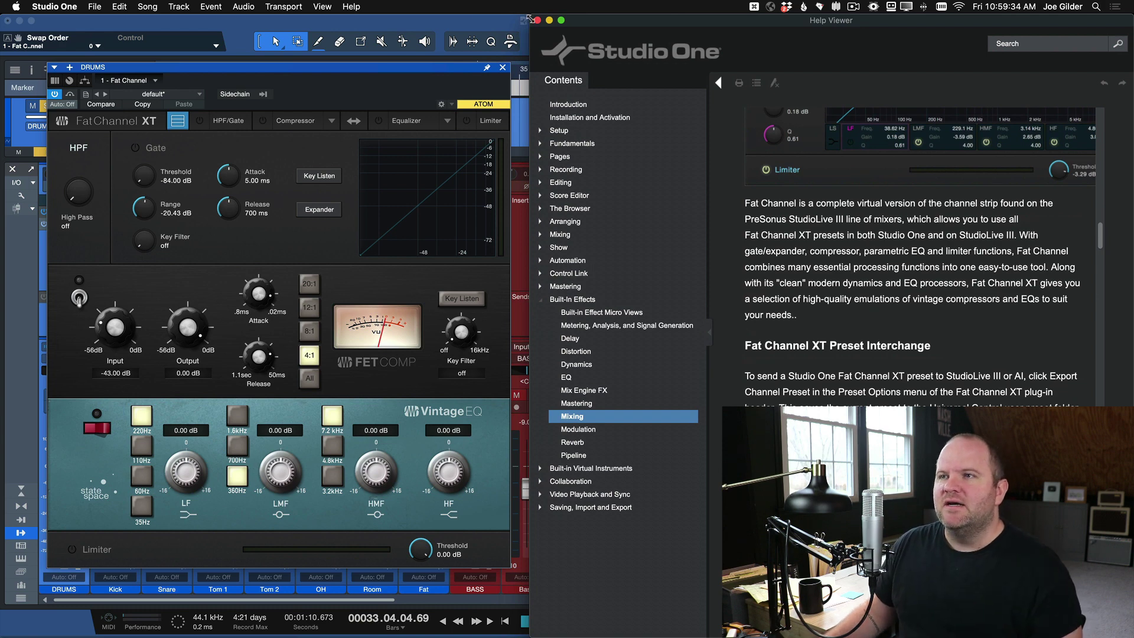
left_click(537, 21)
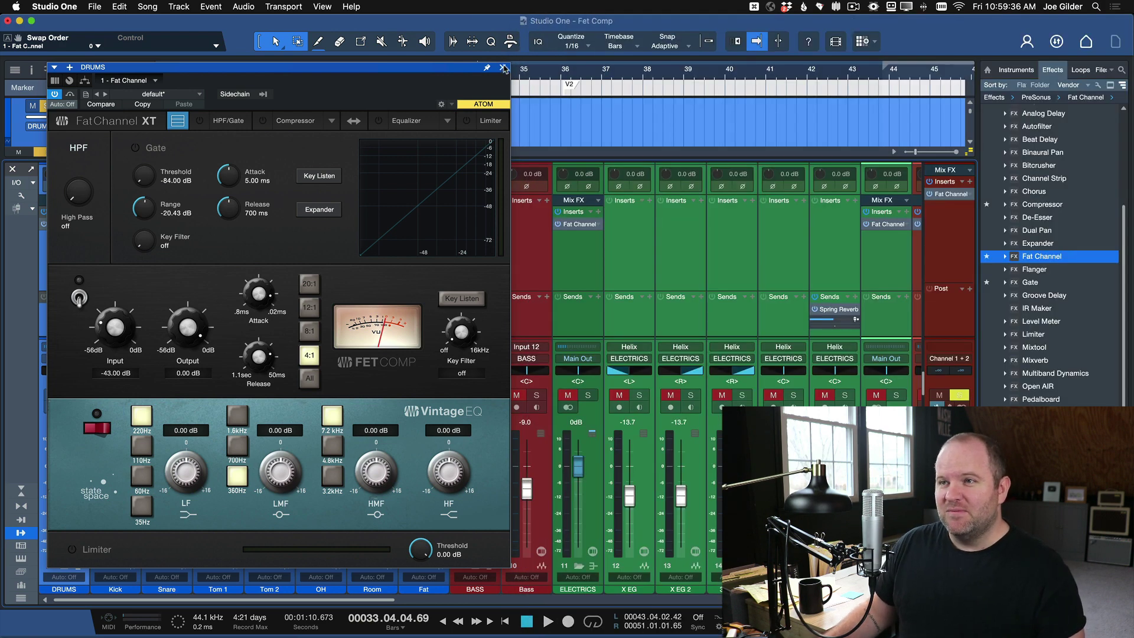
left_click(502, 67)
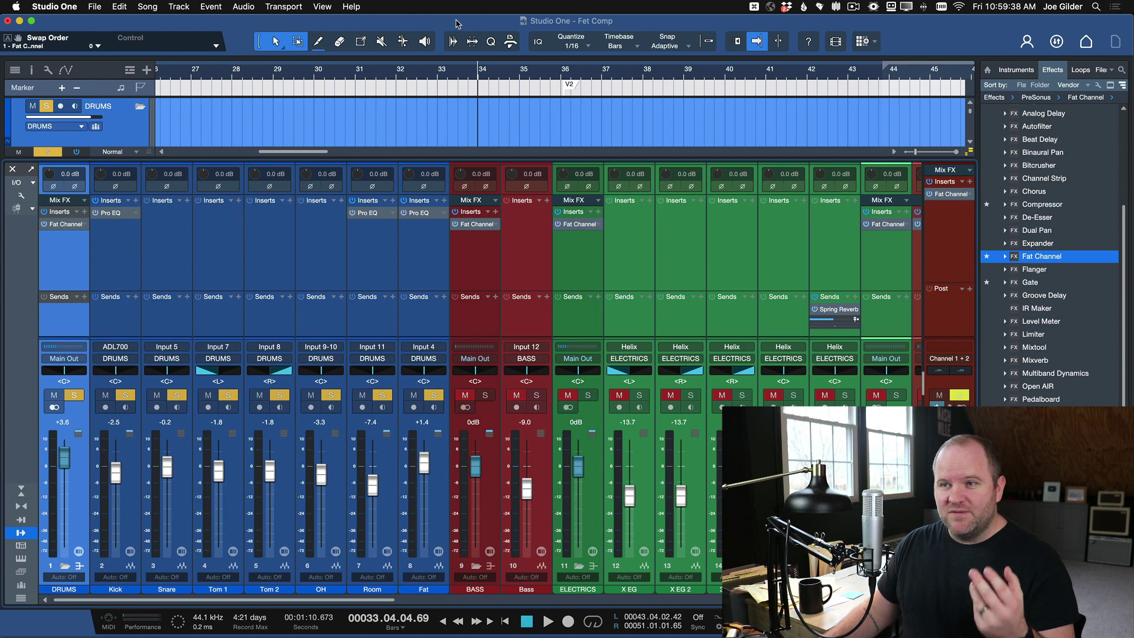
Hide the mixer and open the Kick track's audio event in the editor.
key("F3")
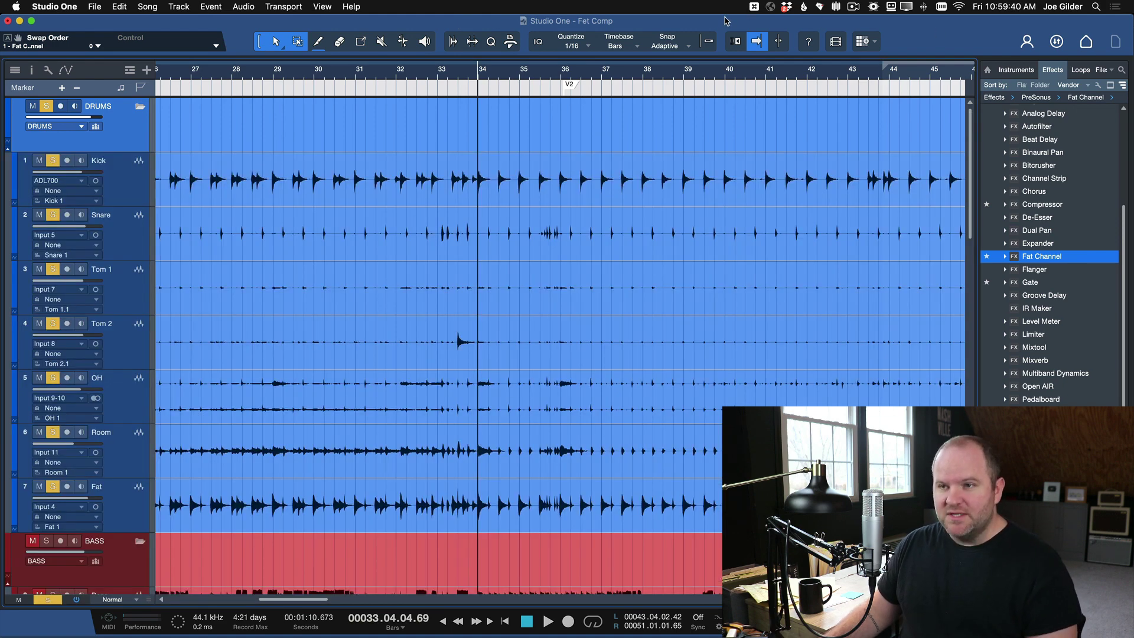
left_click(375, 203)
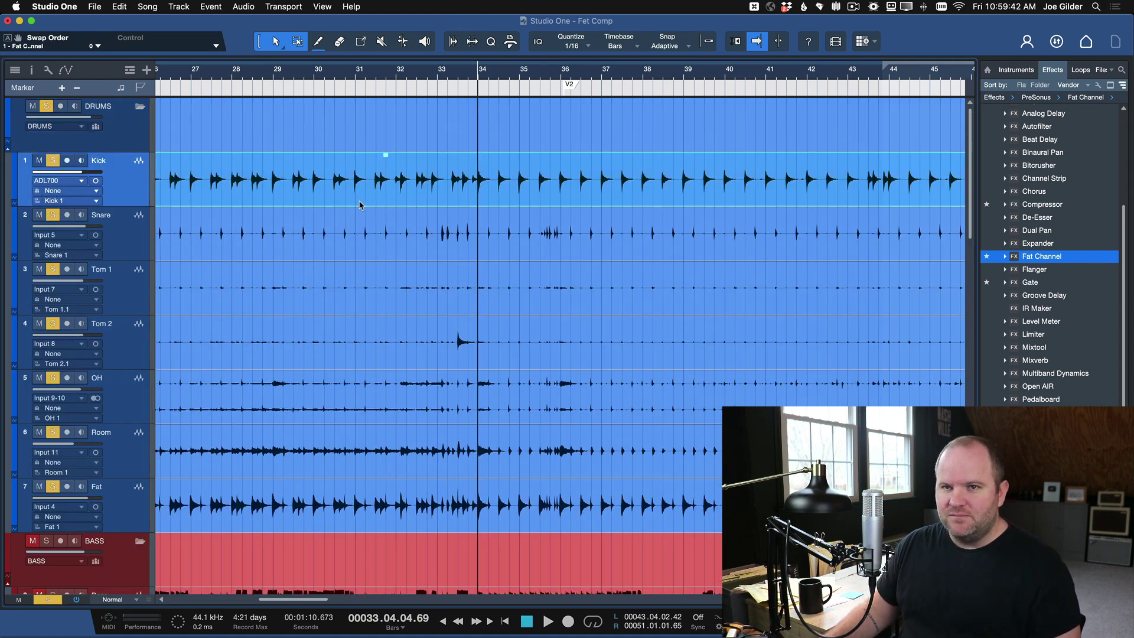
double_click(354, 204)
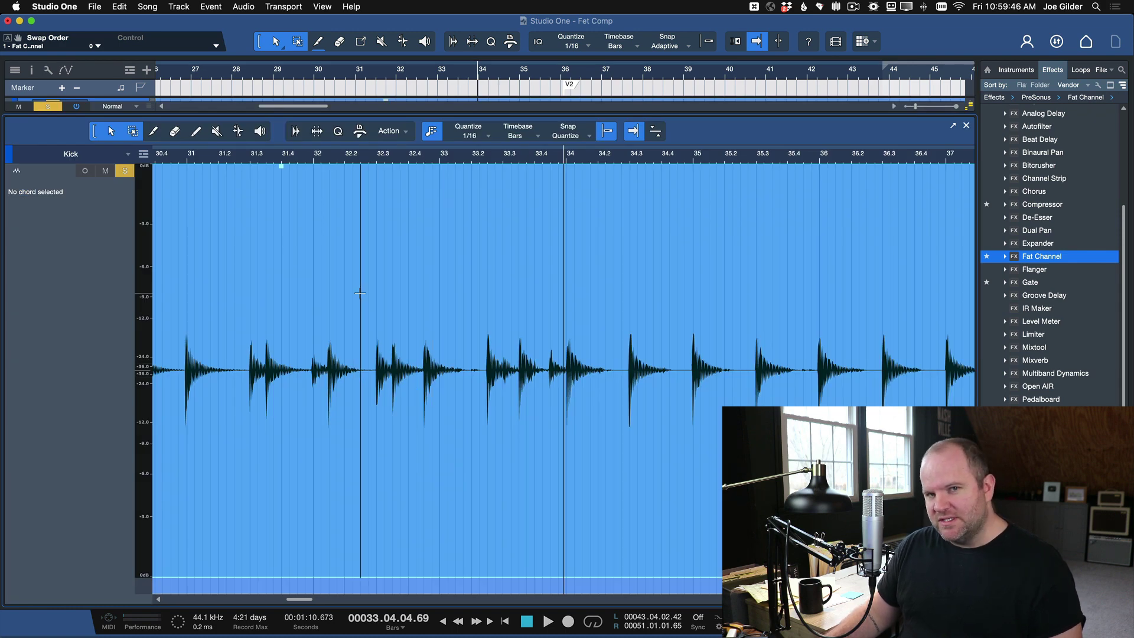
Open the built-in help from the audio editor and look over its Song page.
key("F1")
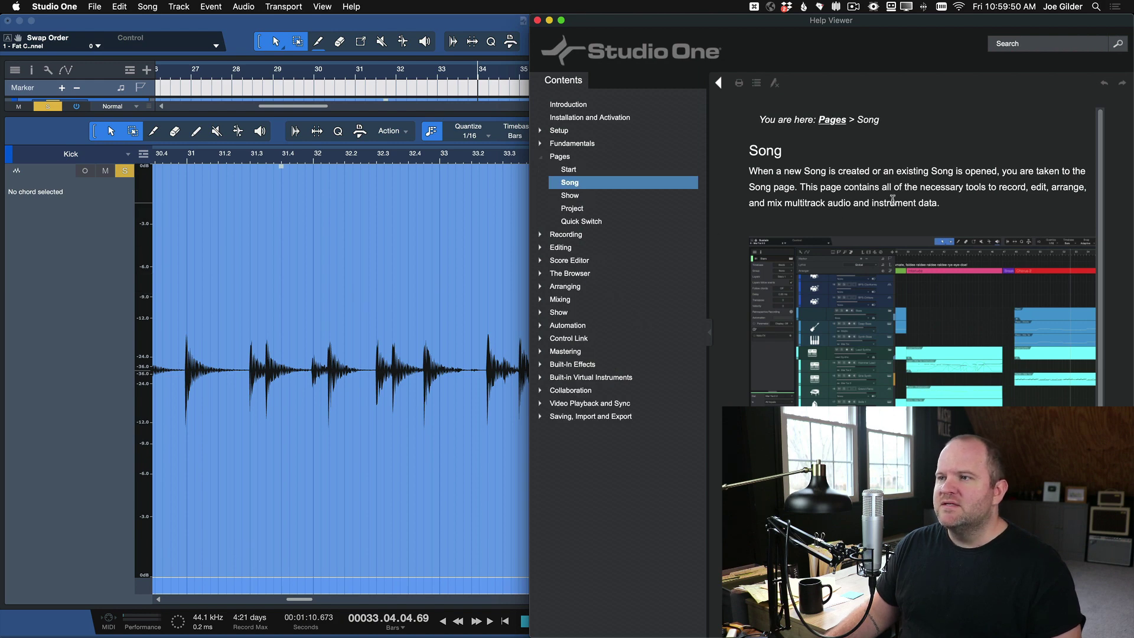
scroll(895, 199, "down", 10)
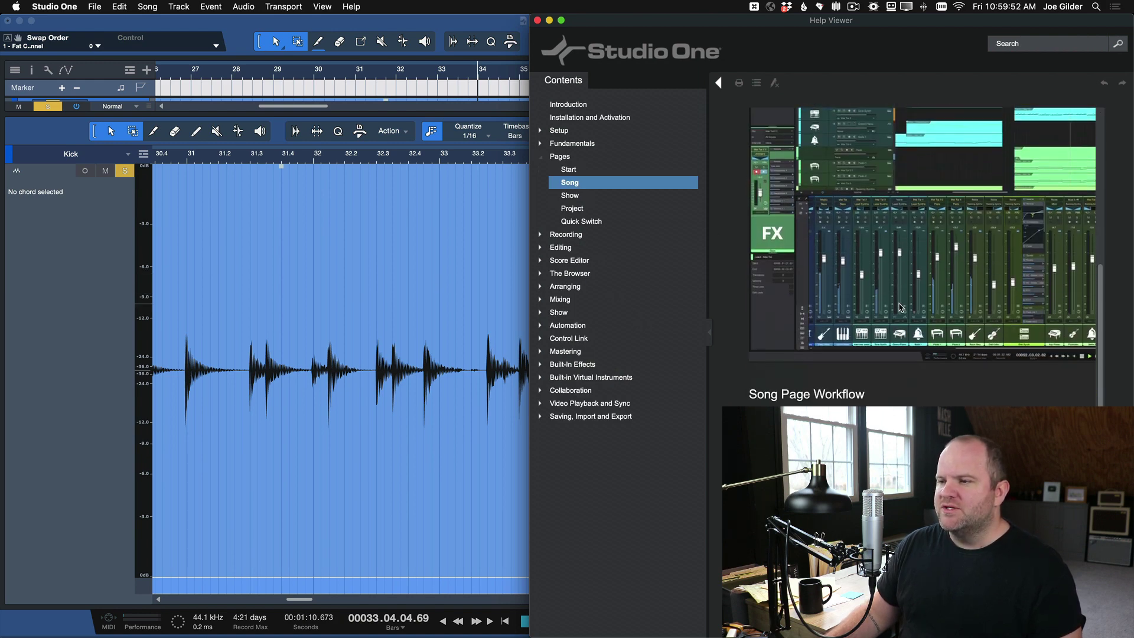
scroll(899, 307, "up", 10)
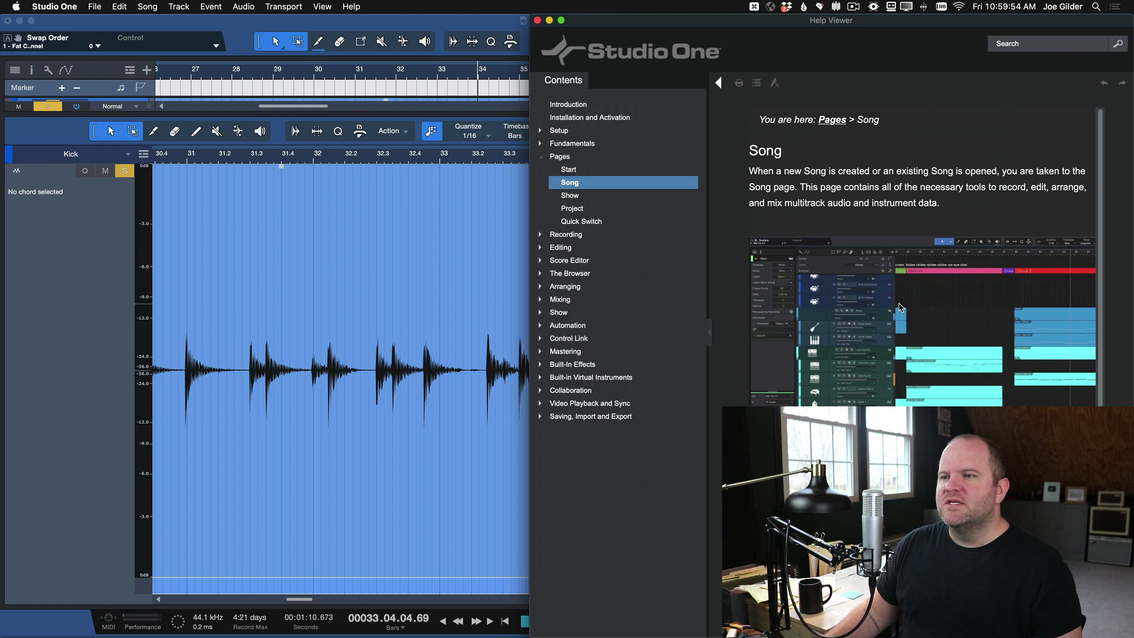
Return to the Kick audio editor, toggle its display, and call up the help viewer once more.
left_click(392, 446)
key("F2")
key("F2")
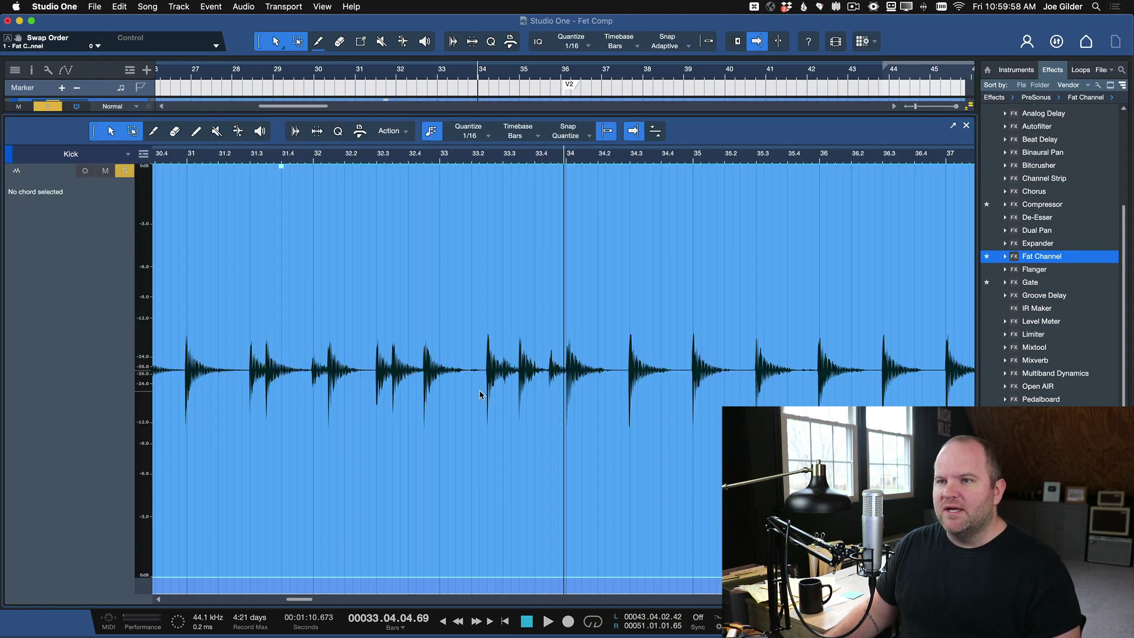
key("F1")
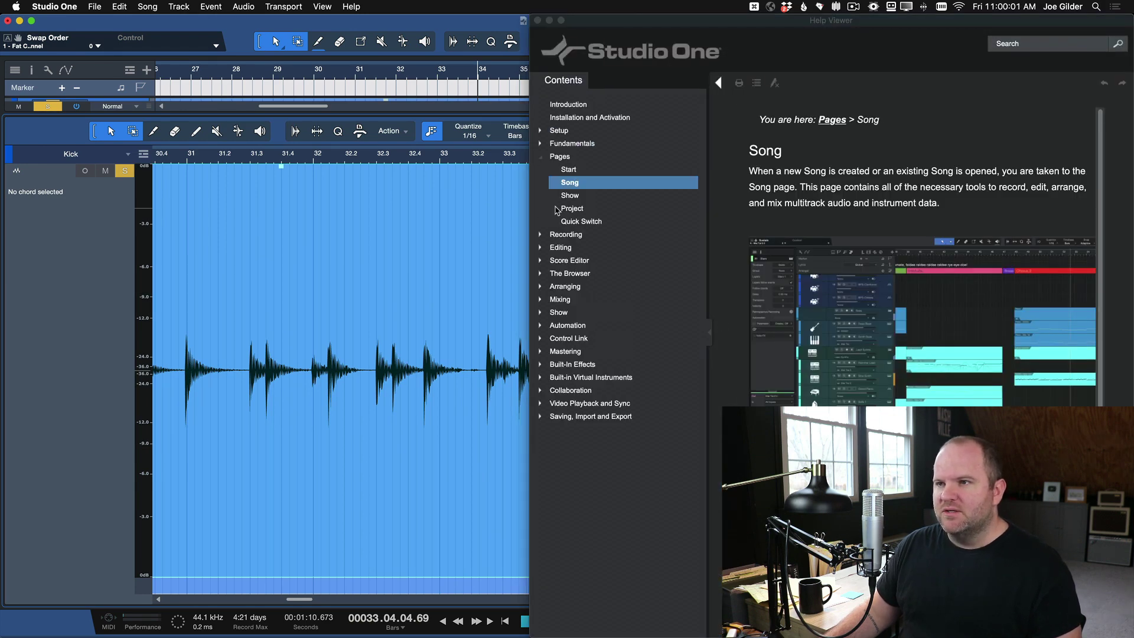
left_click(544, 248)
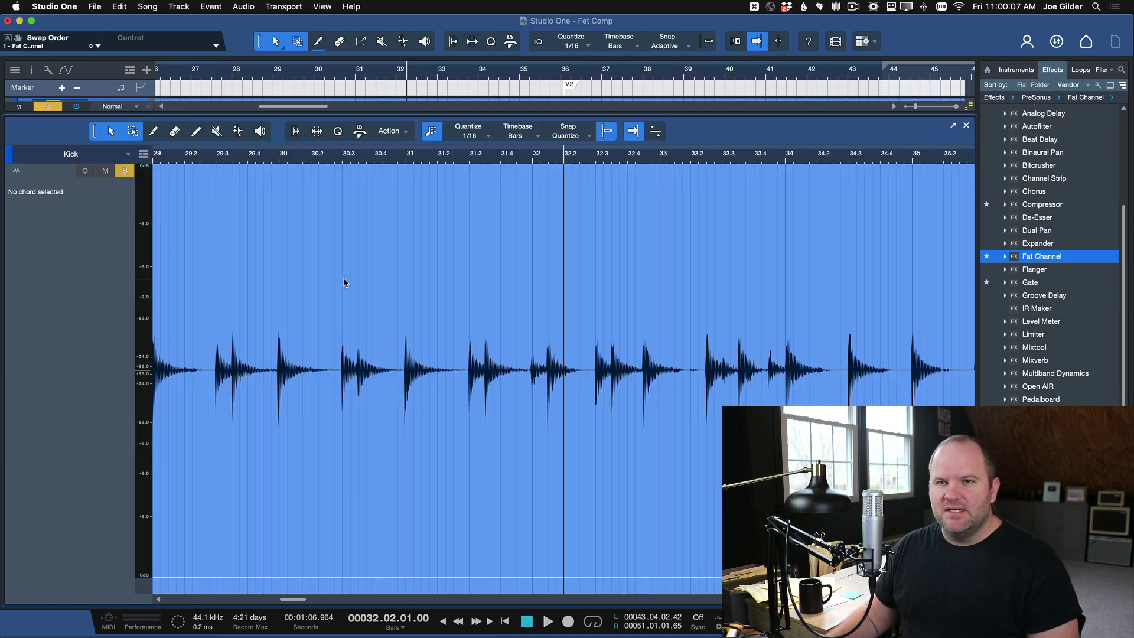
Replace the audio editor with the mixer and reopen the Fat Channel on the DRUMS bus.
key("F2")
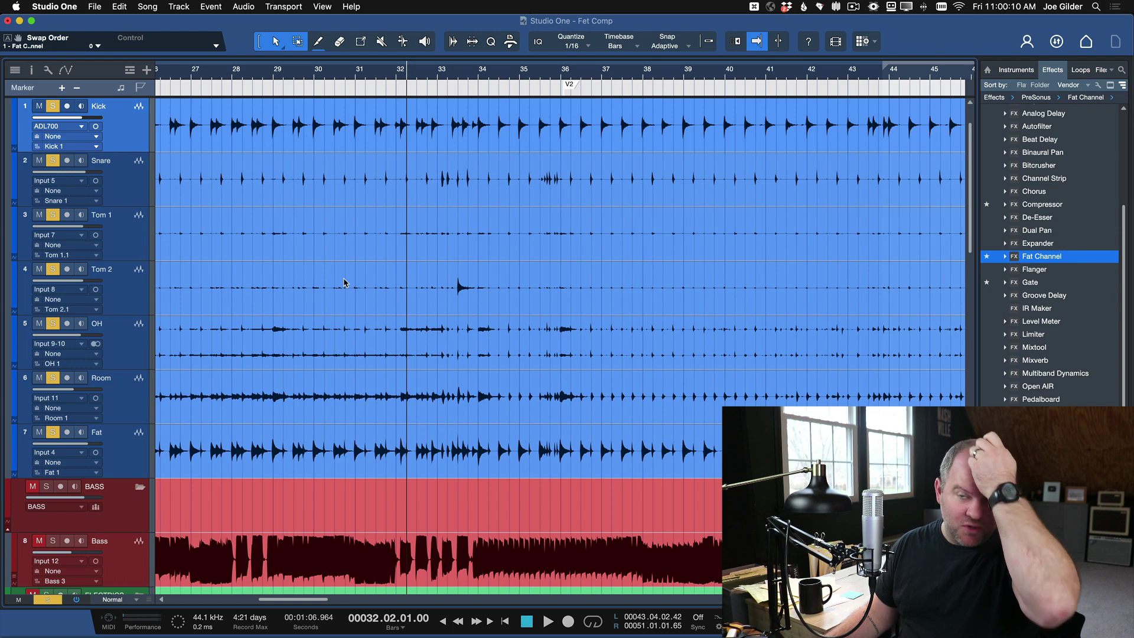
key("super+Tab")
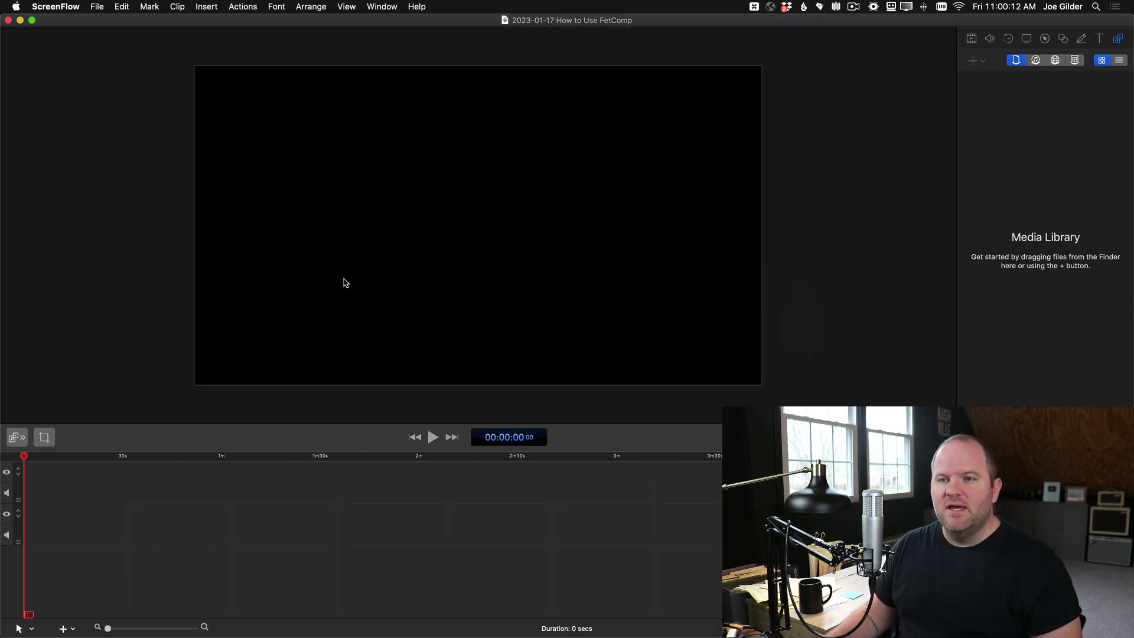
key("super+Tab")
key("F3")
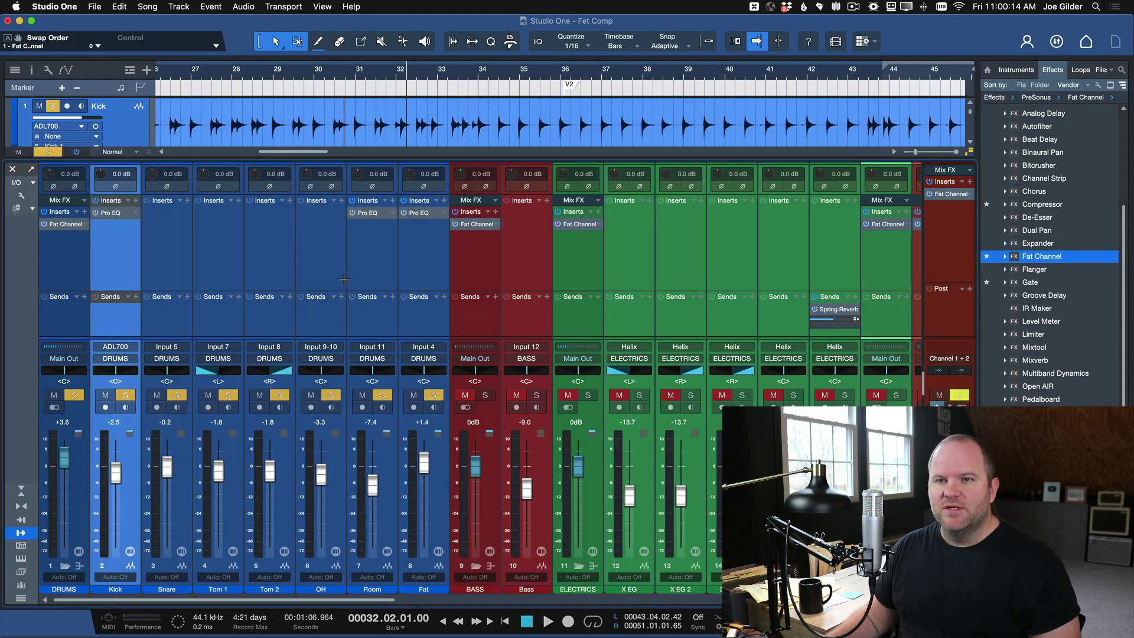
left_click(70, 227)
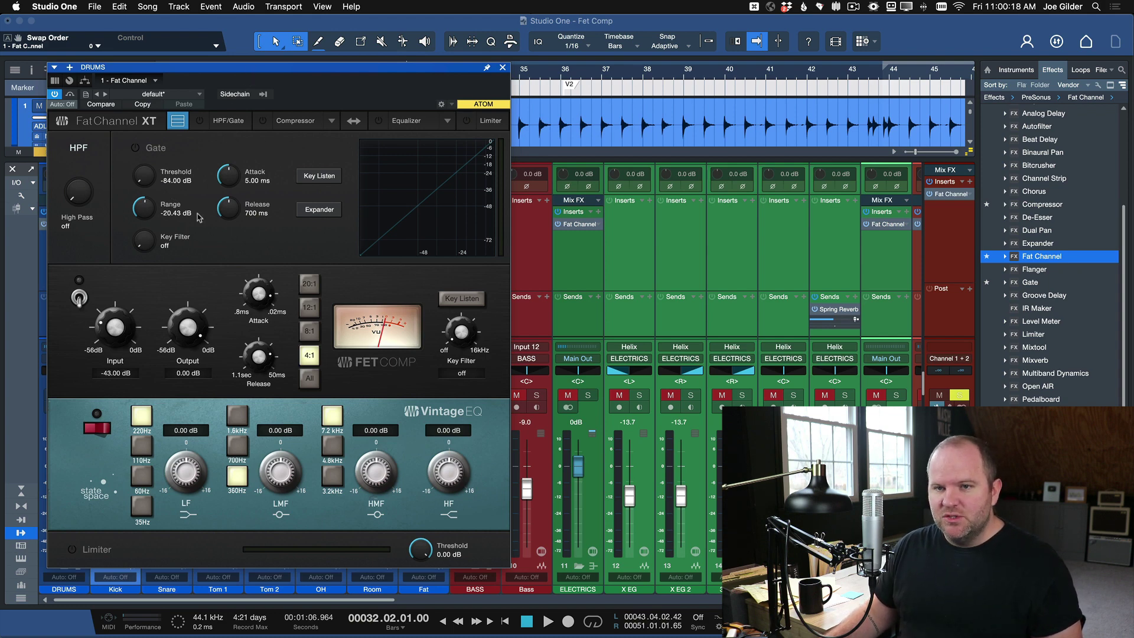
Turn off the Fat Channel's stacked mode to show only the FET compressor, and reposition the plug-in window.
left_click(178, 121)
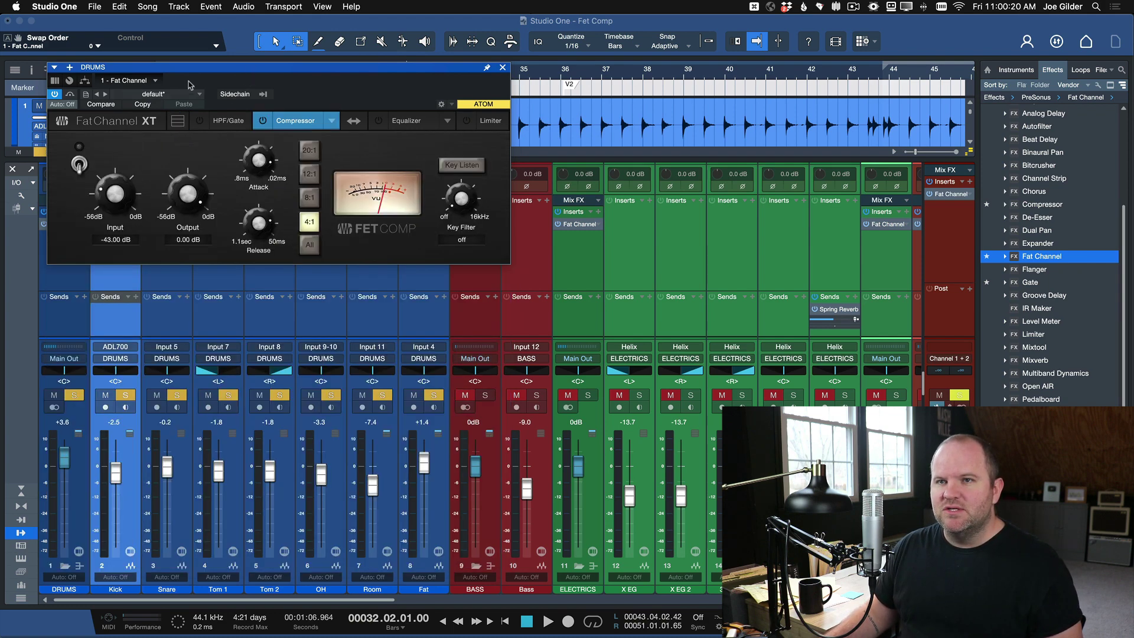
left_click_drag(194, 70, 213, 124)
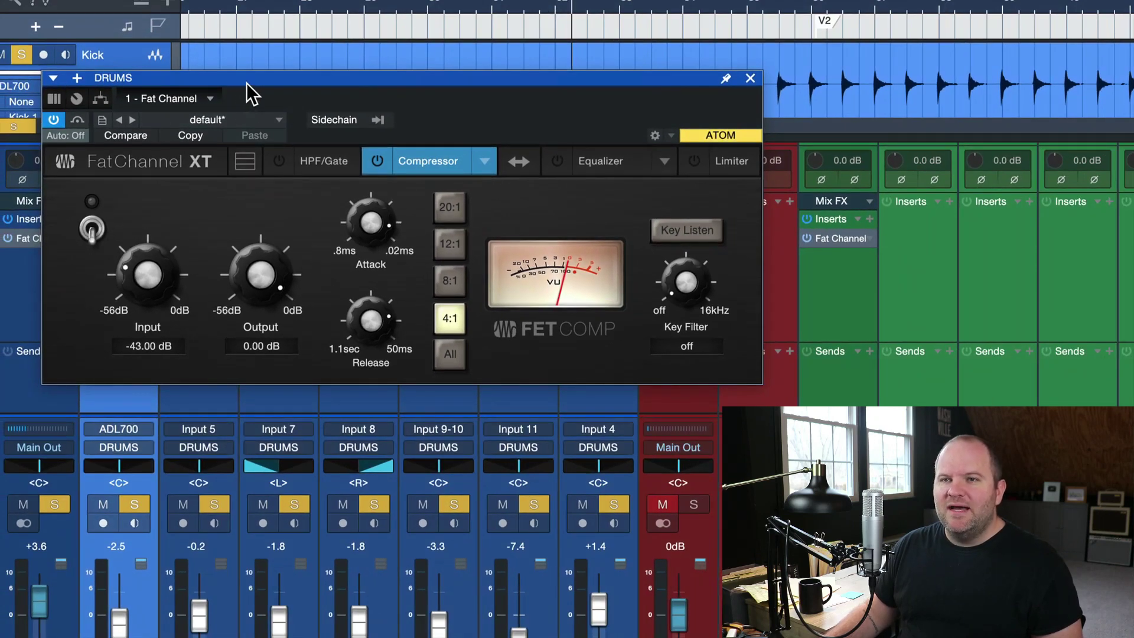
left_click_drag(246, 83, 217, 79)
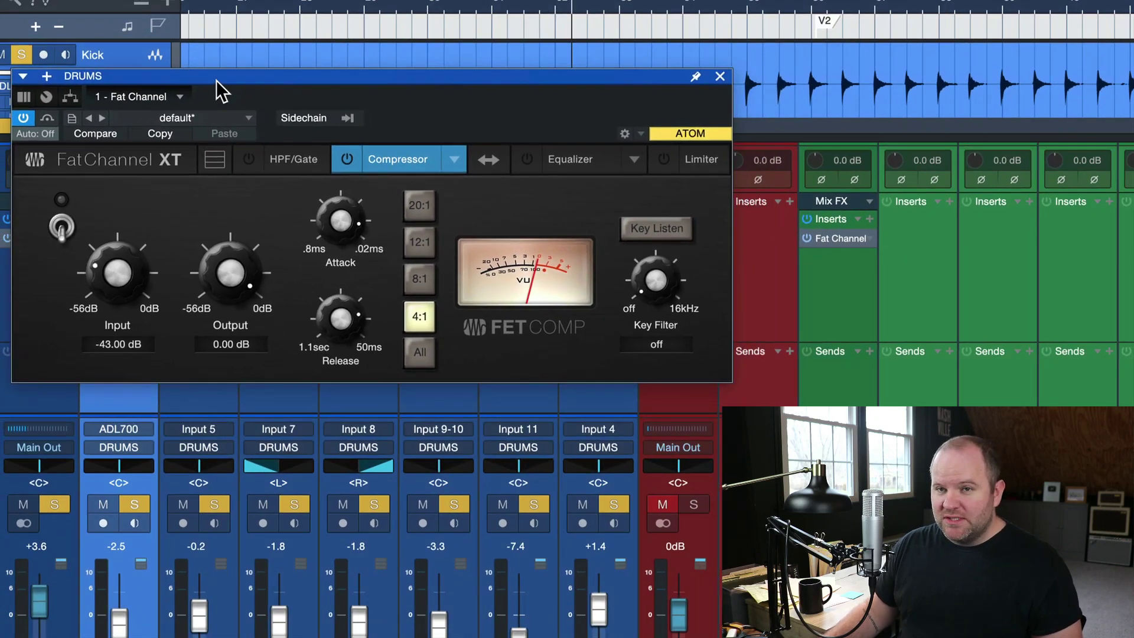
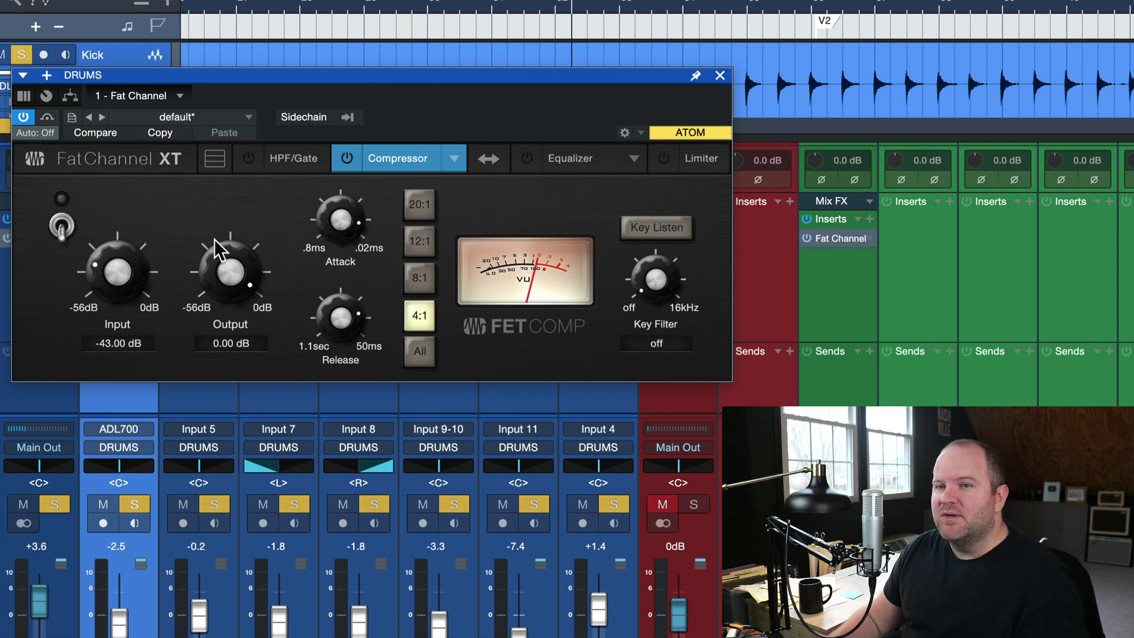
Switch the Fat Channel's compressor model to Standard to compare its controls, and return it to FET.
left_click(453, 157)
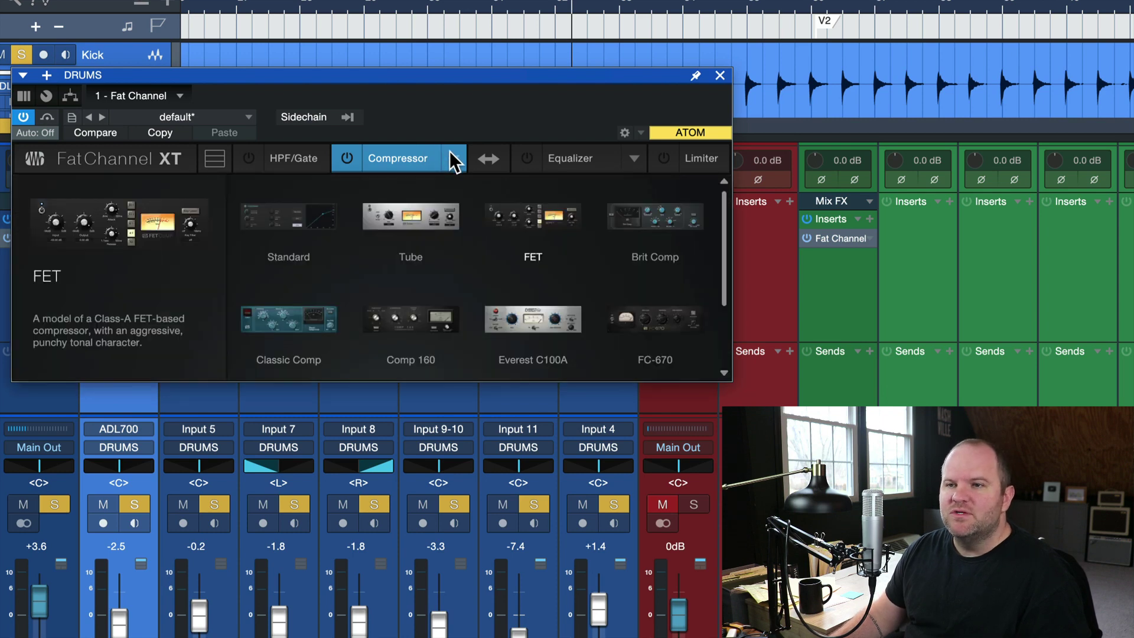
left_click(304, 215)
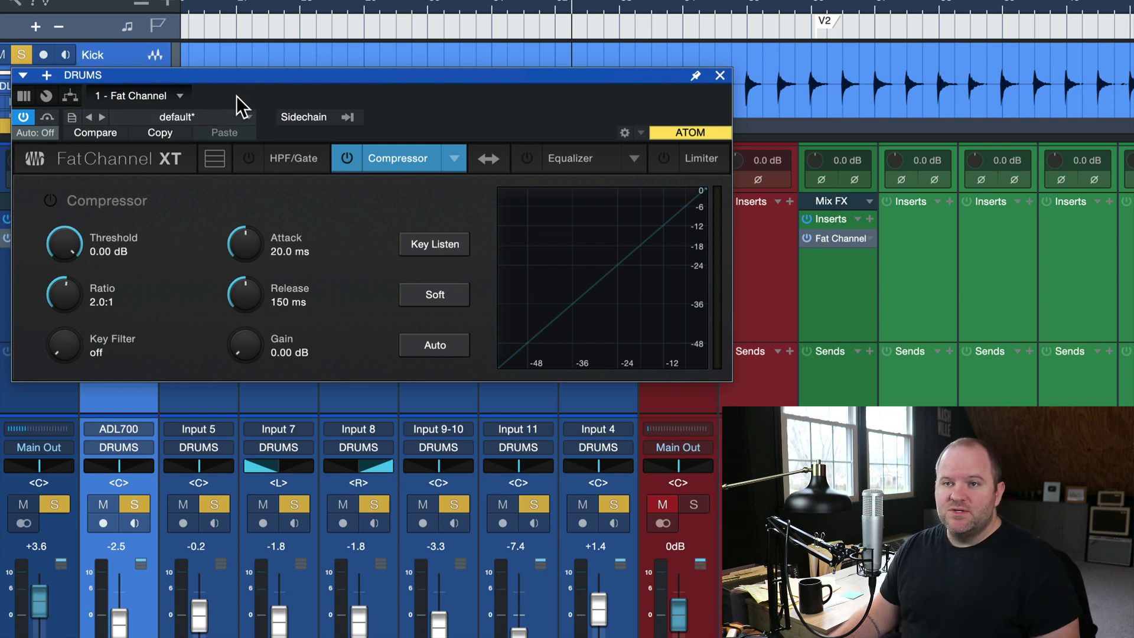
left_click(454, 160)
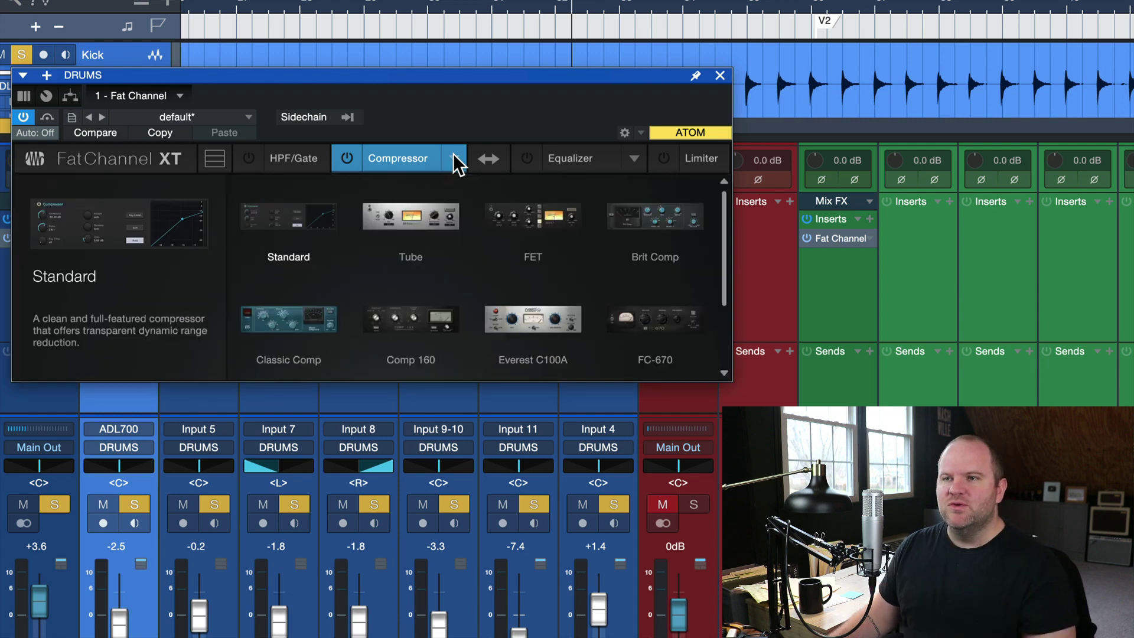
left_click(540, 214)
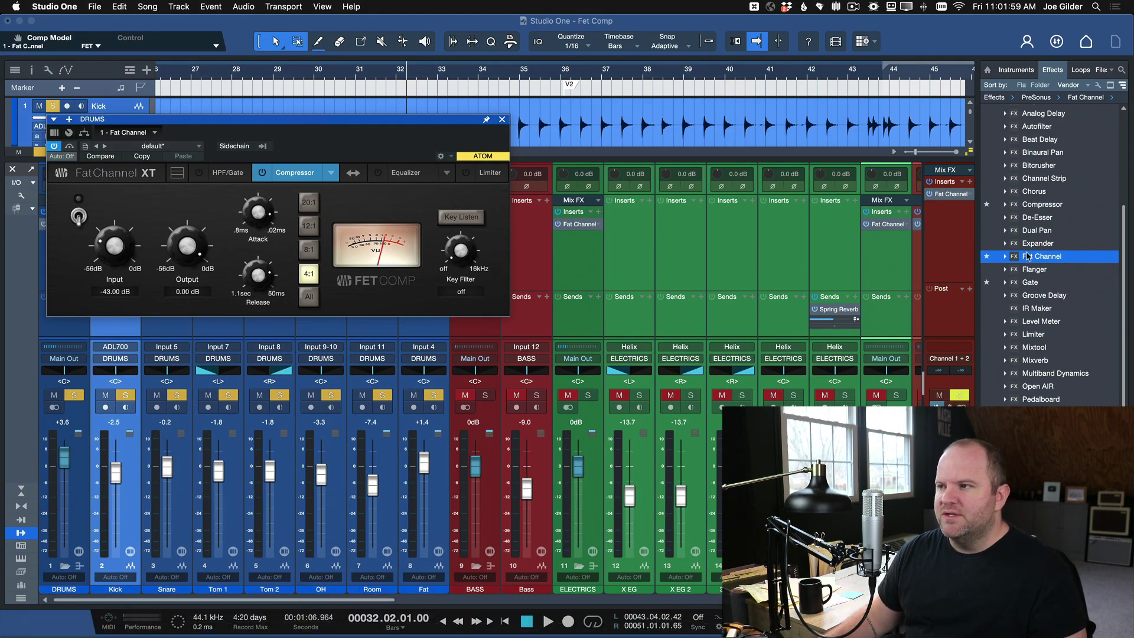
Add the Compressor plug-in to the DRUMS bus and, during playback, set its threshold to -45.48 dB and makeup gain to 5.52 dB.
left_click(1037, 205)
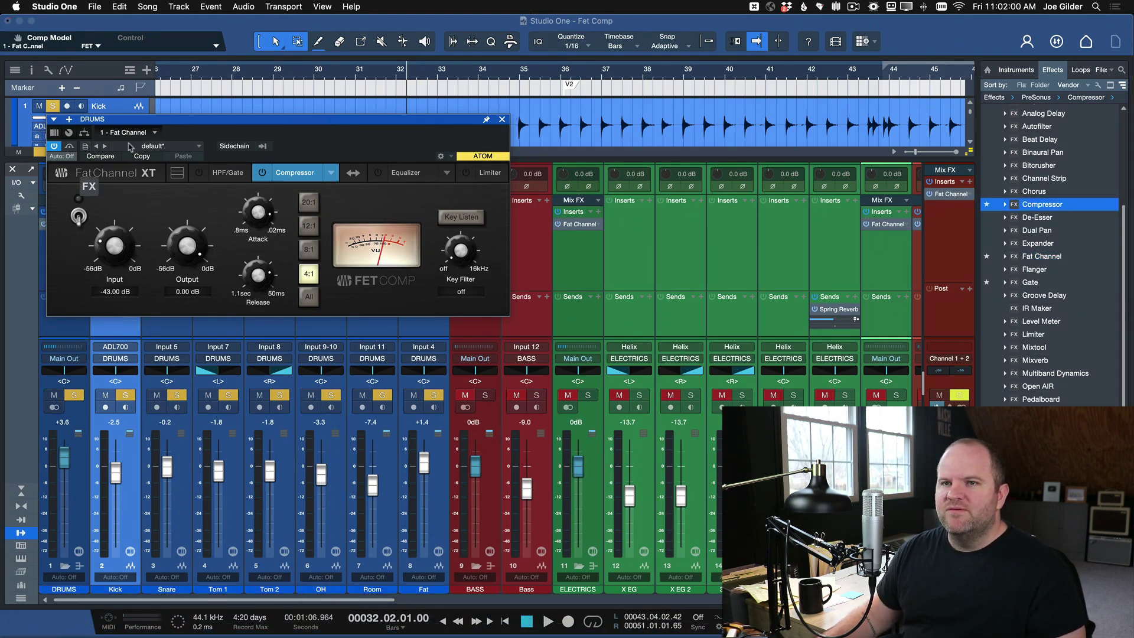
left_click(186, 136)
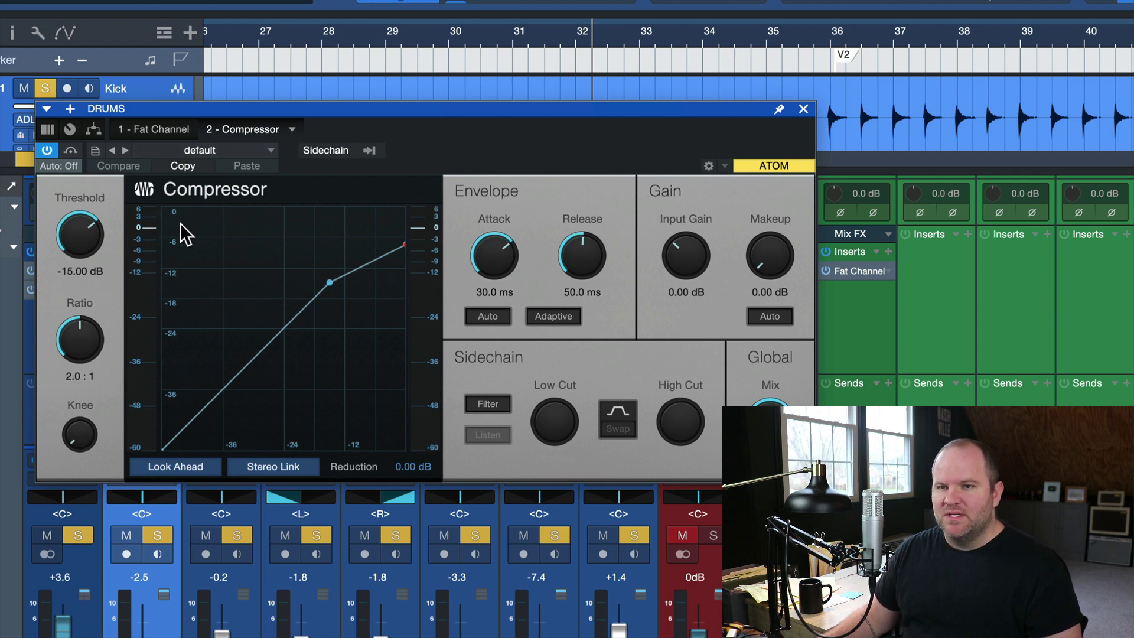
key("space")
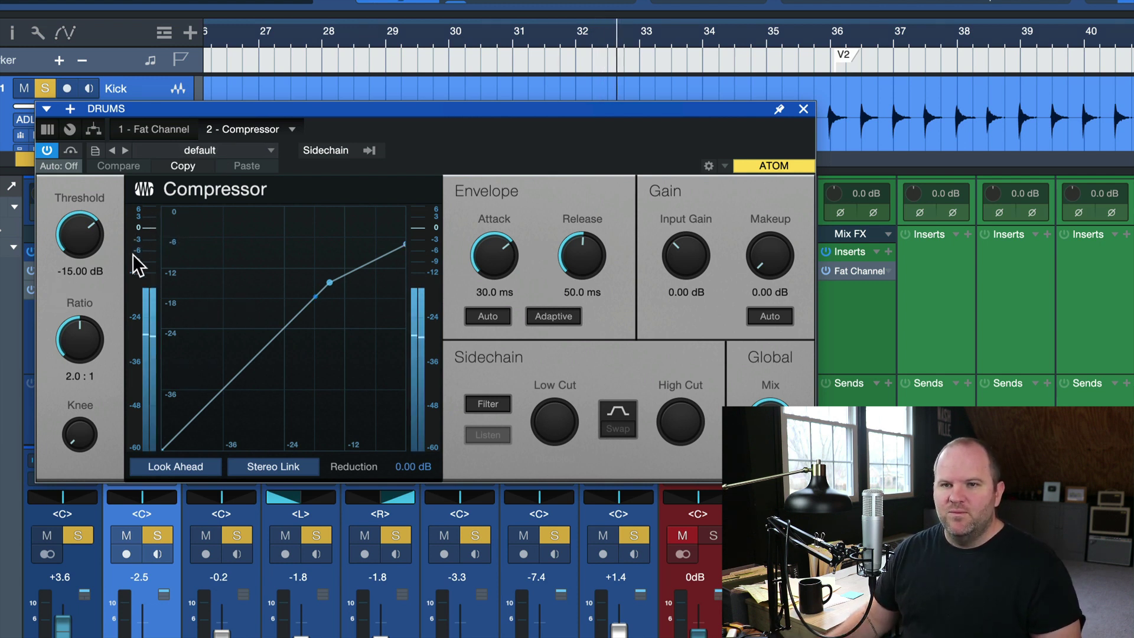
left_click_drag(82, 246, 80, 363)
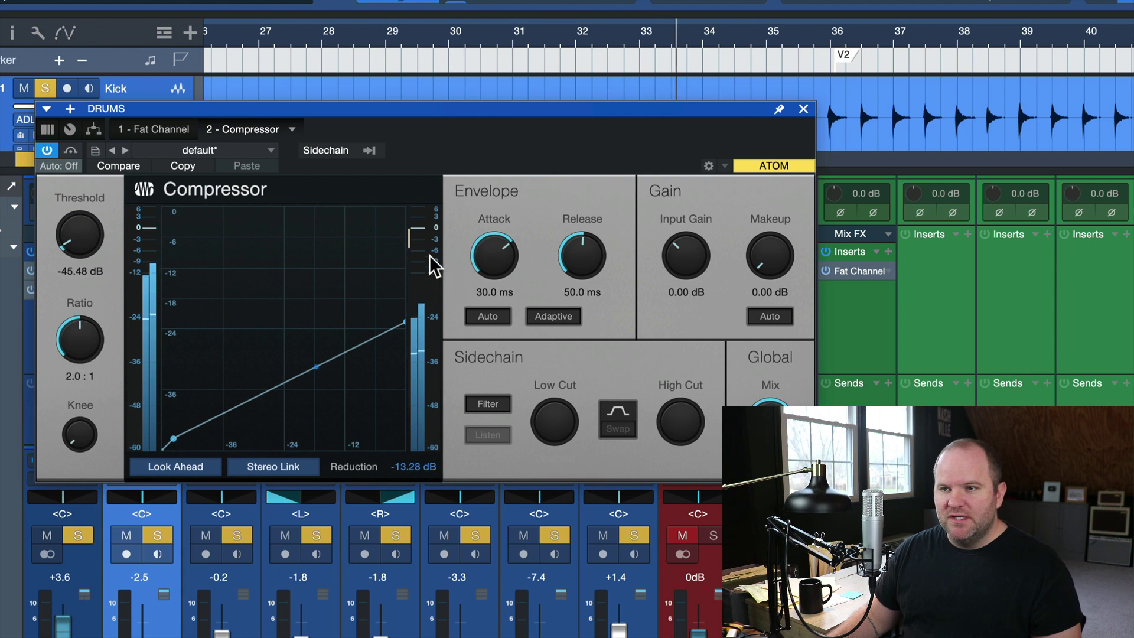
left_click_drag(767, 253, 776, 230)
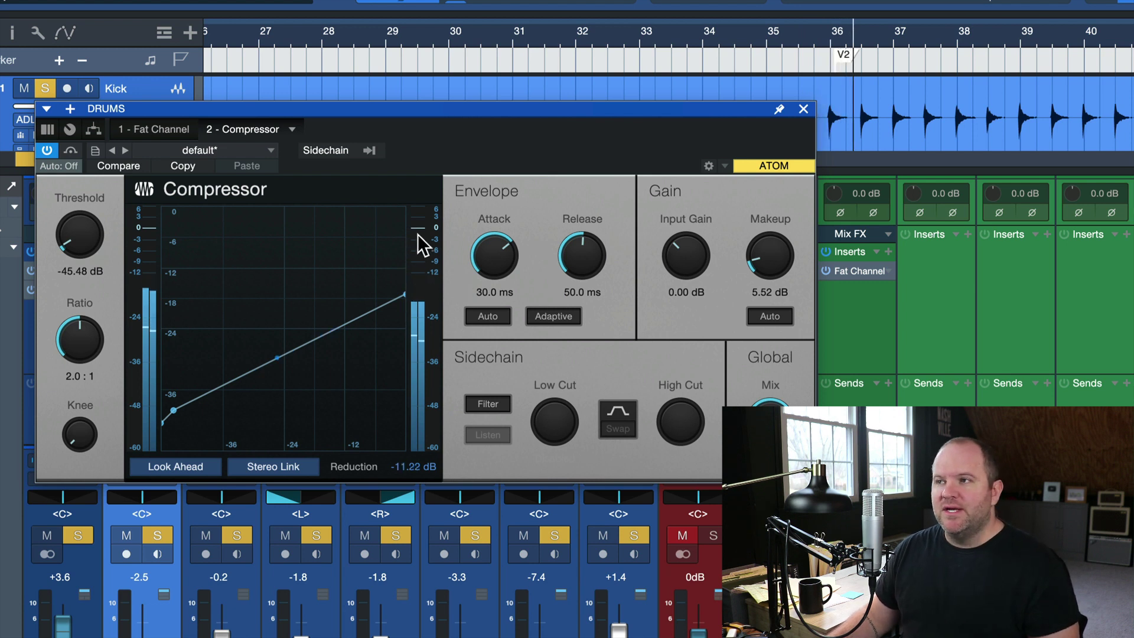
key("space")
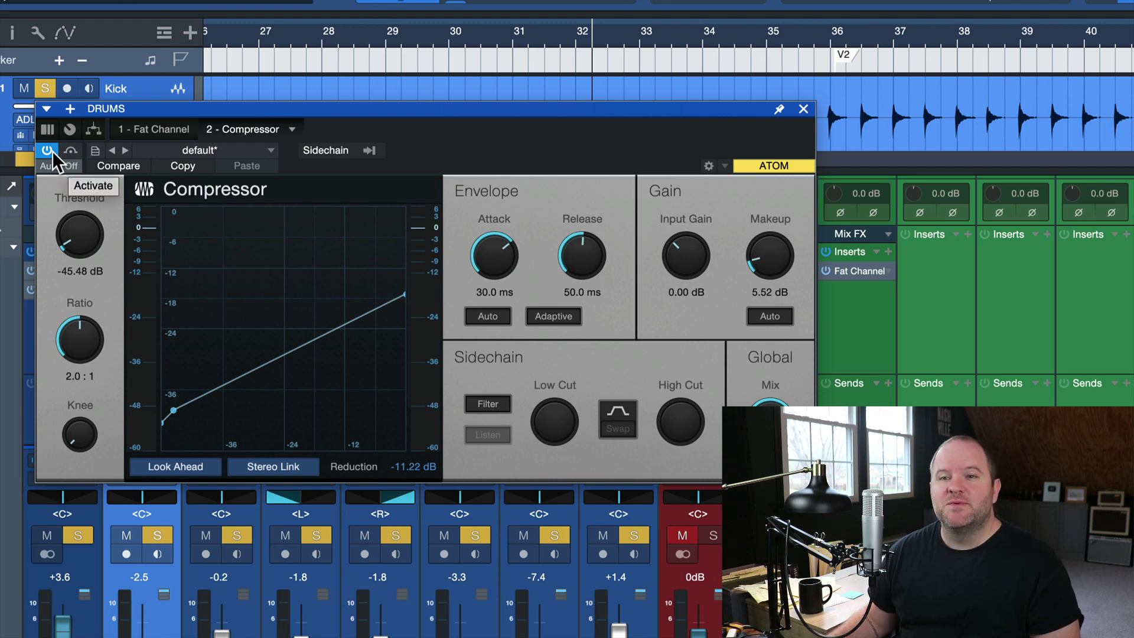
Bypass the Compressor plug-in, return to the Fat Channel and switch on its FET compressor.
left_click(52, 151)
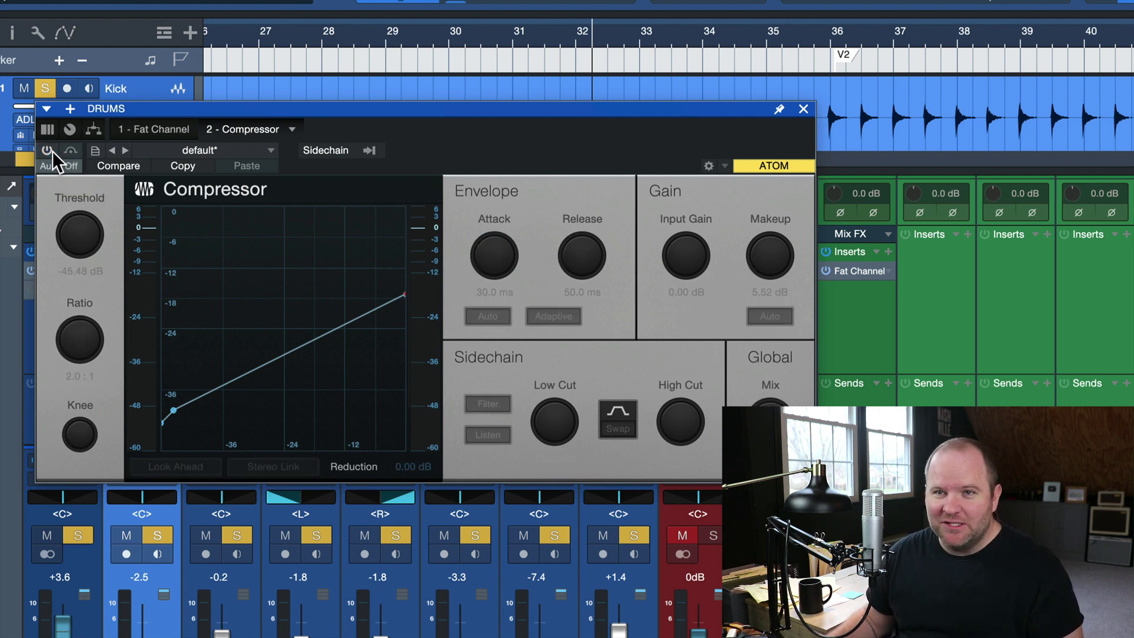
left_click(158, 130)
left_click_drag(416, 115, 394, 108)
left_click(63, 251)
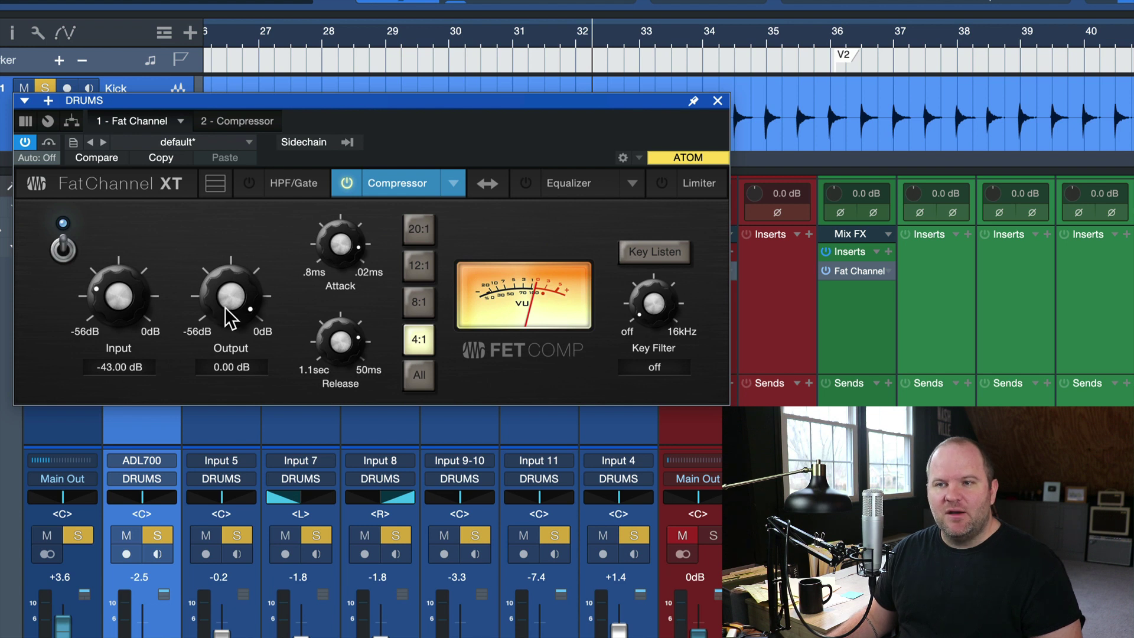
Adjust the FET compressor's gain staging, with input at -41.04 dB and output at -25.20 dB.
left_click_drag(119, 298, 119, 268)
left_click_drag(208, 273, 208, 298)
left_click_drag(122, 319, 113, 265)
left_click_drag(230, 281, 233, 343)
left_click_drag(140, 320, 134, 345)
left_click_drag(197, 307, 196, 267)
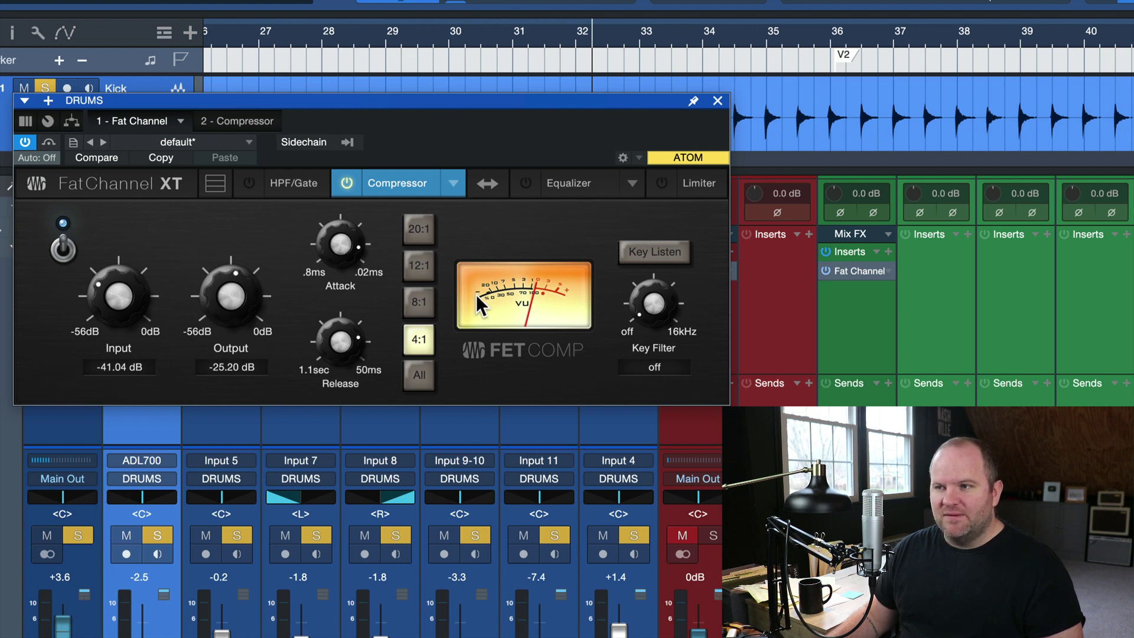
Step through the FET compressor's 20:1, 12:1, 8:1 and 4:1 ratios, and engage the All setting.
left_click(419, 229)
left_click(420, 267)
left_click(420, 296)
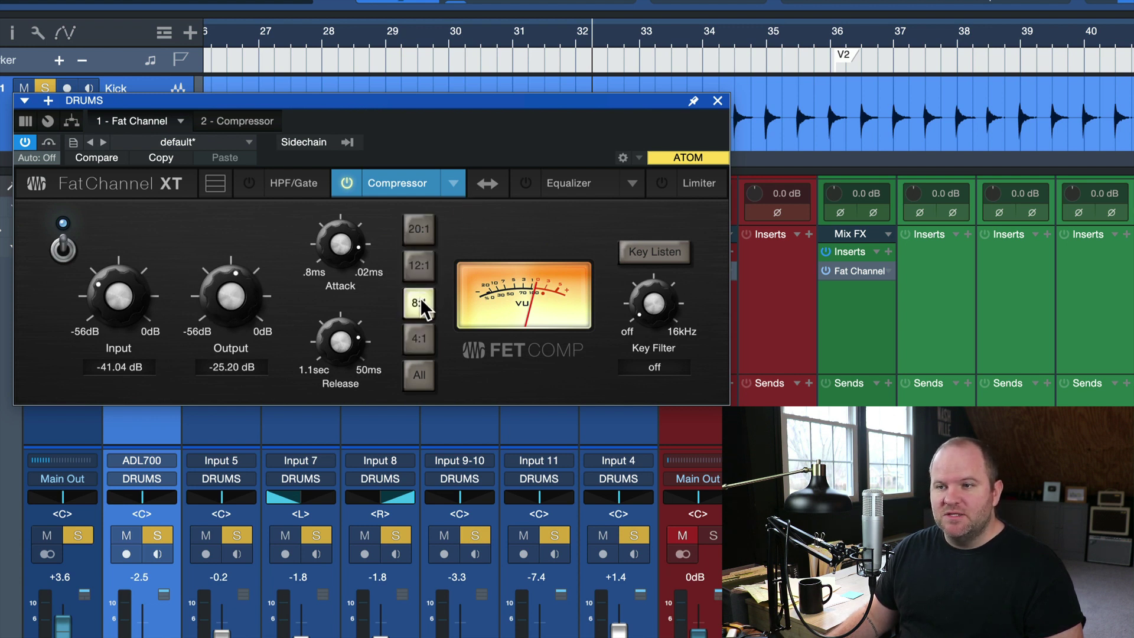
left_click(421, 337)
left_click(420, 310)
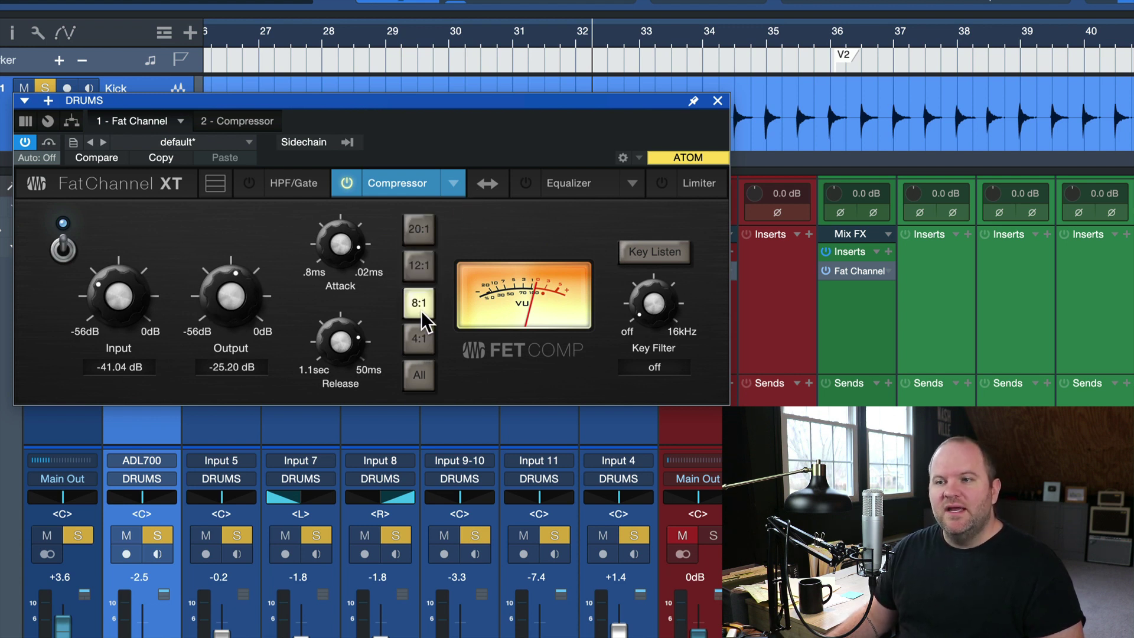
left_click(419, 230)
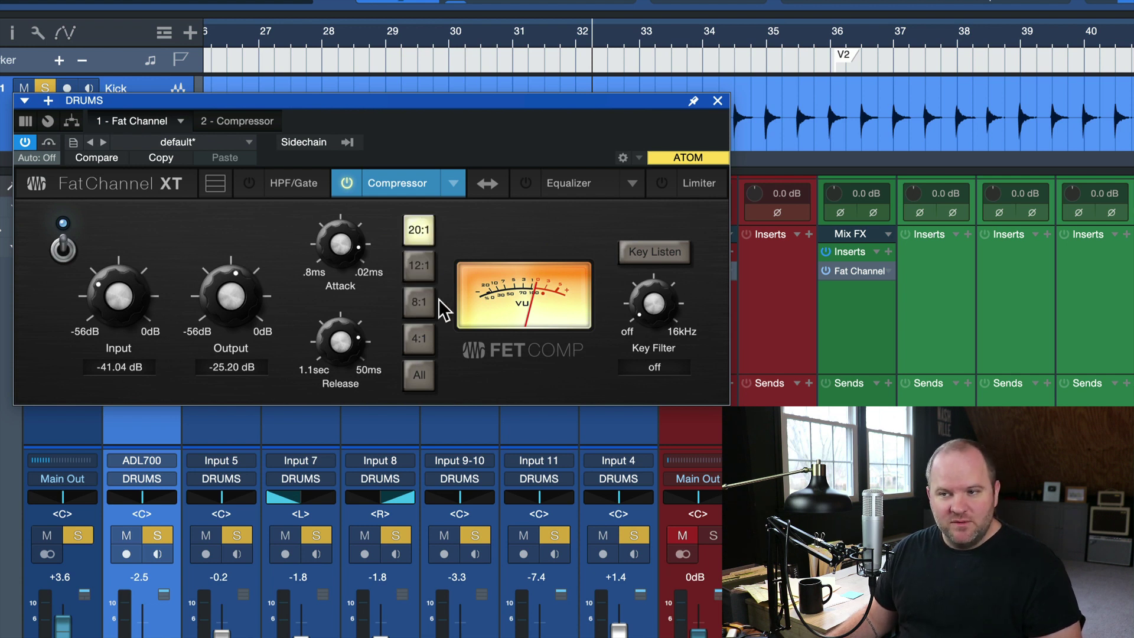
left_click(424, 383)
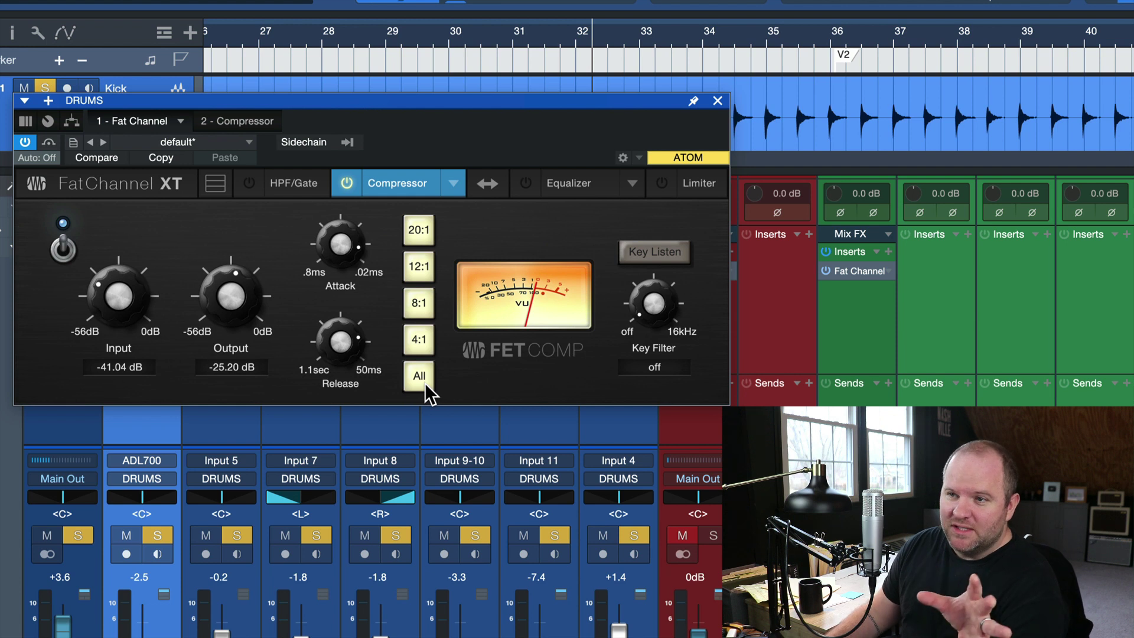
Try individual ratios and combinations such as 12:1 with 20:1, and set the FET compressor's ratio to 4:1.
left_click(425, 329)
left_click(428, 305)
left_click(430, 336)
left_click(419, 304)
left_click(419, 267)
left_click(419, 236)
left_click(419, 266)
left_click(419, 299)
left_click(419, 333)
left_click(419, 313)
left_click(420, 335)
left_click(418, 282)
left_click(418, 230)
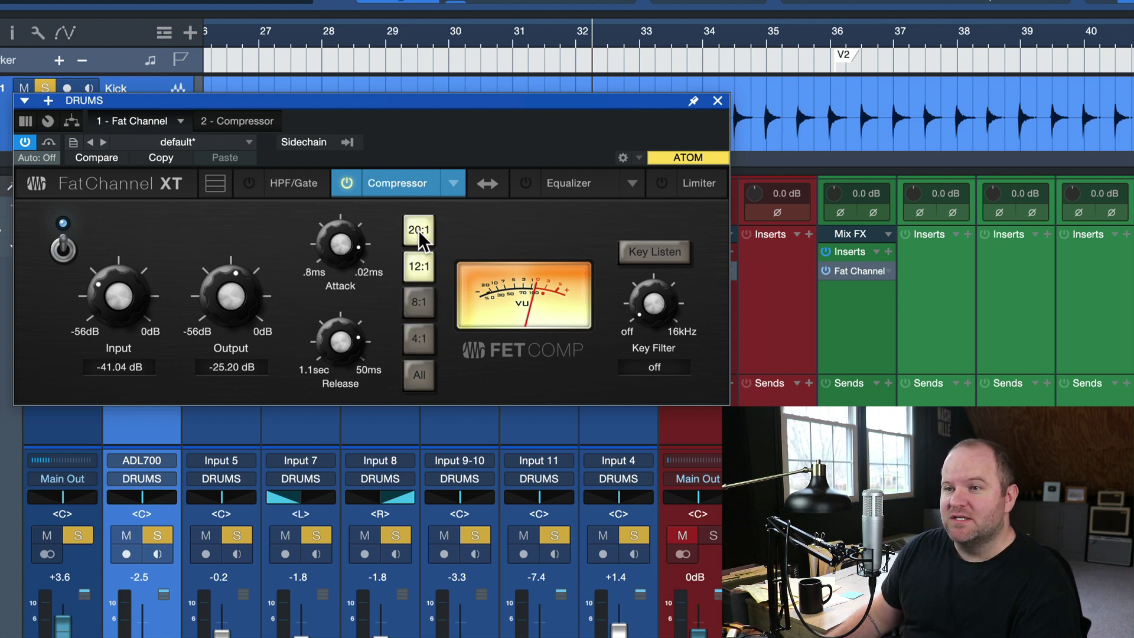
left_click(418, 303)
left_click(418, 340)
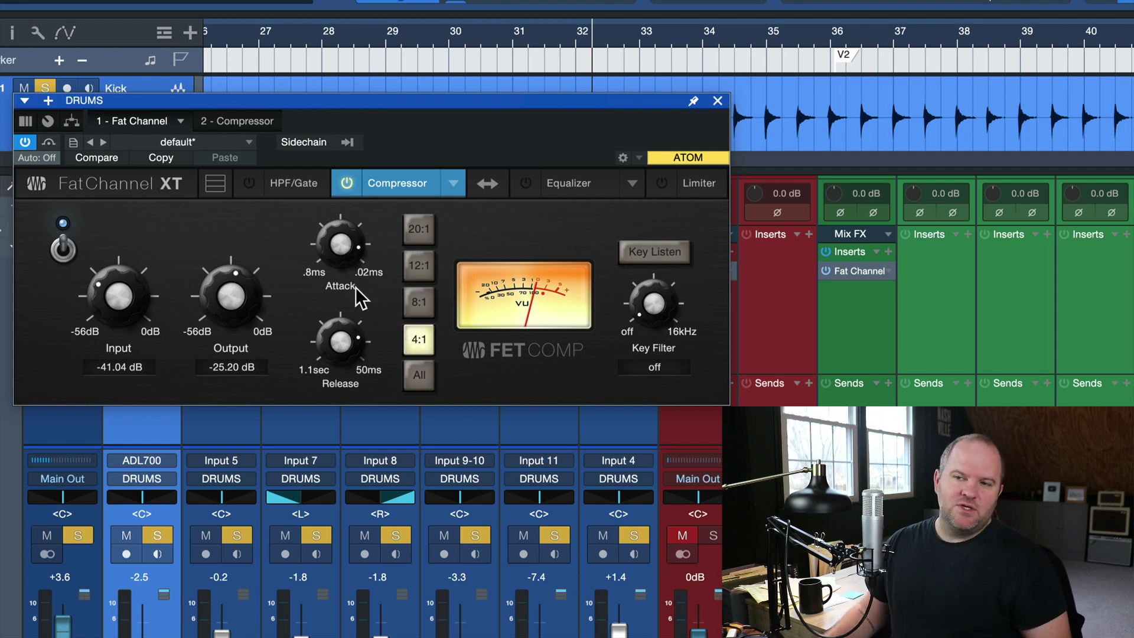
Slow the FET compressor's attack to .8 ms, and sweep its release to 1.1 sec and up to 50 ms.
left_click_drag(349, 246, 347, 290)
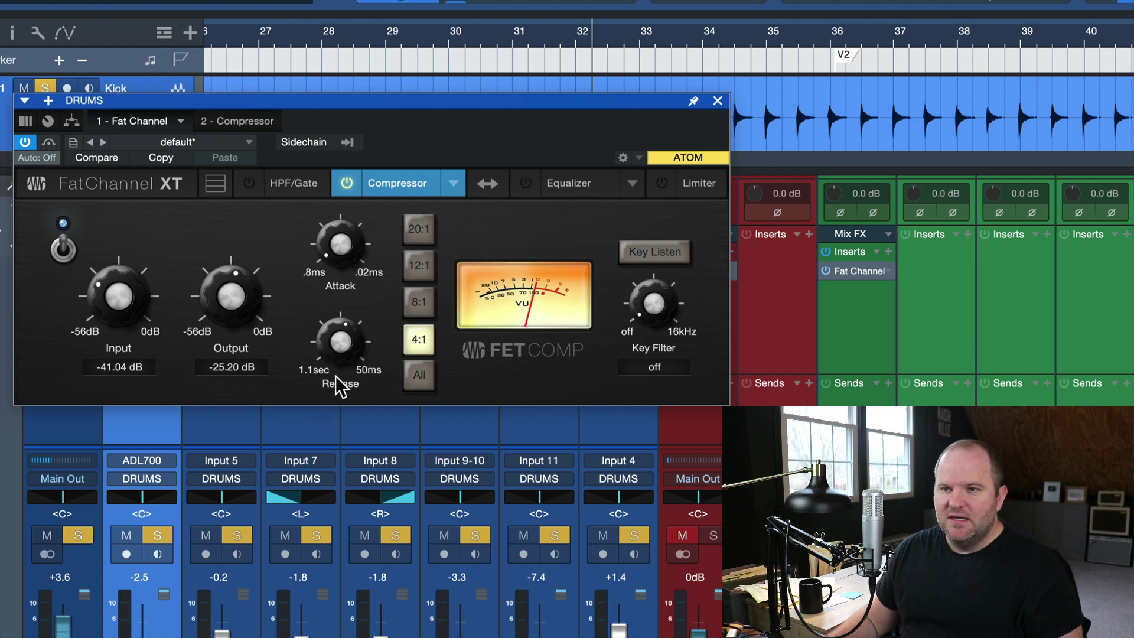
left_click_drag(339, 249, 341, 280)
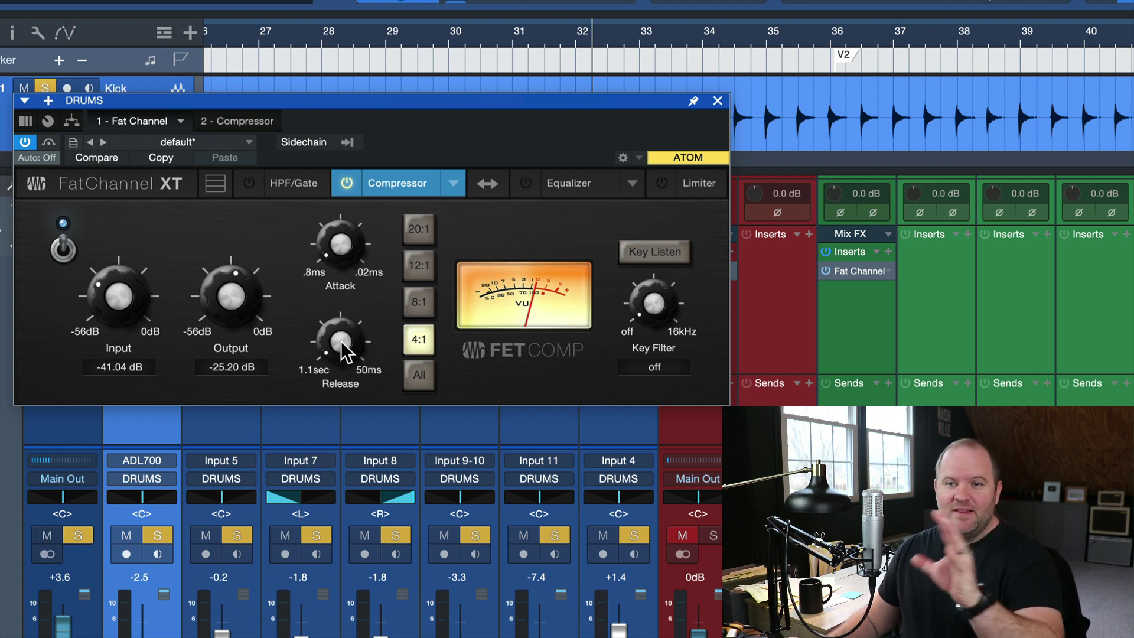
left_click_drag(341, 342, 378, 323)
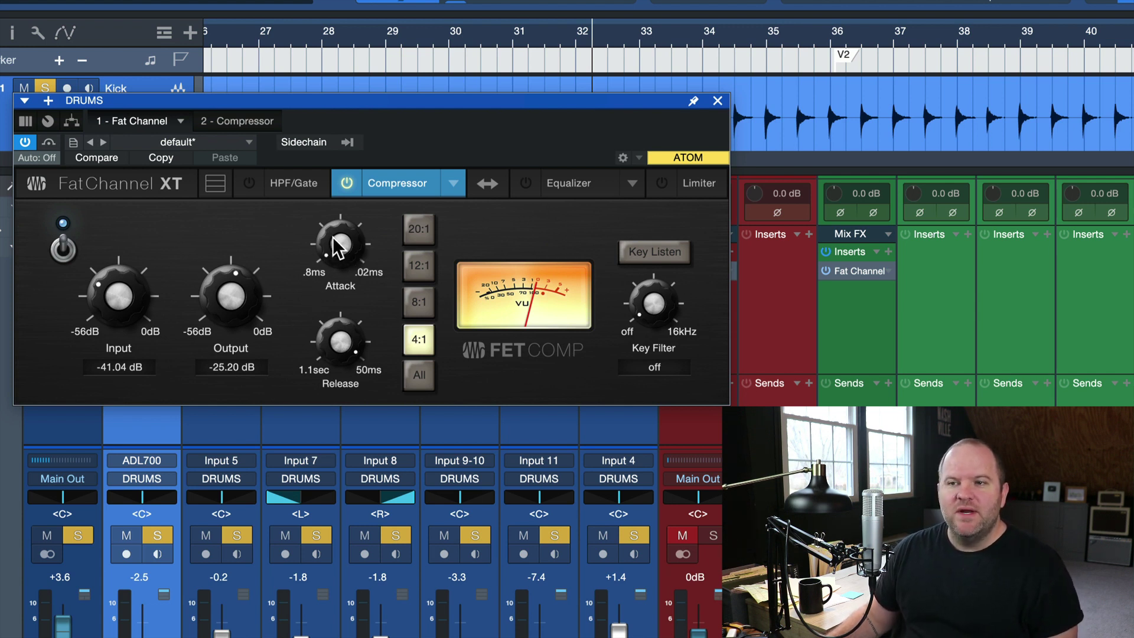
Sweep the FET compressor's attack repeatedly between its slowest .8 ms and fastest .02 ms settings.
left_click_drag(337, 247, 341, 79)
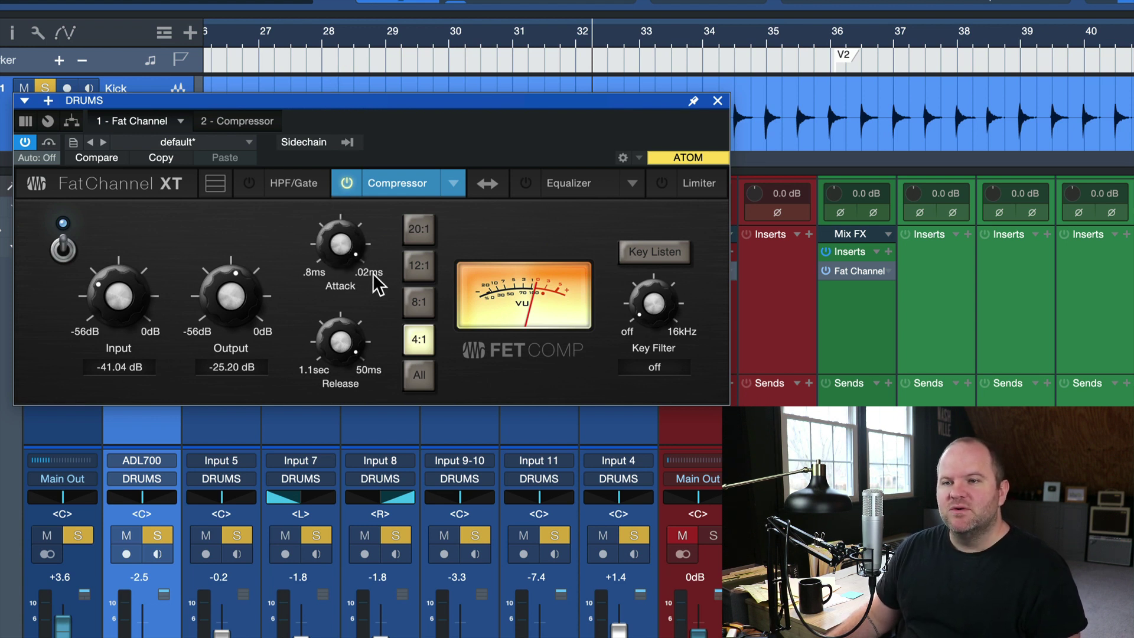
left_click_drag(345, 238, 330, 466)
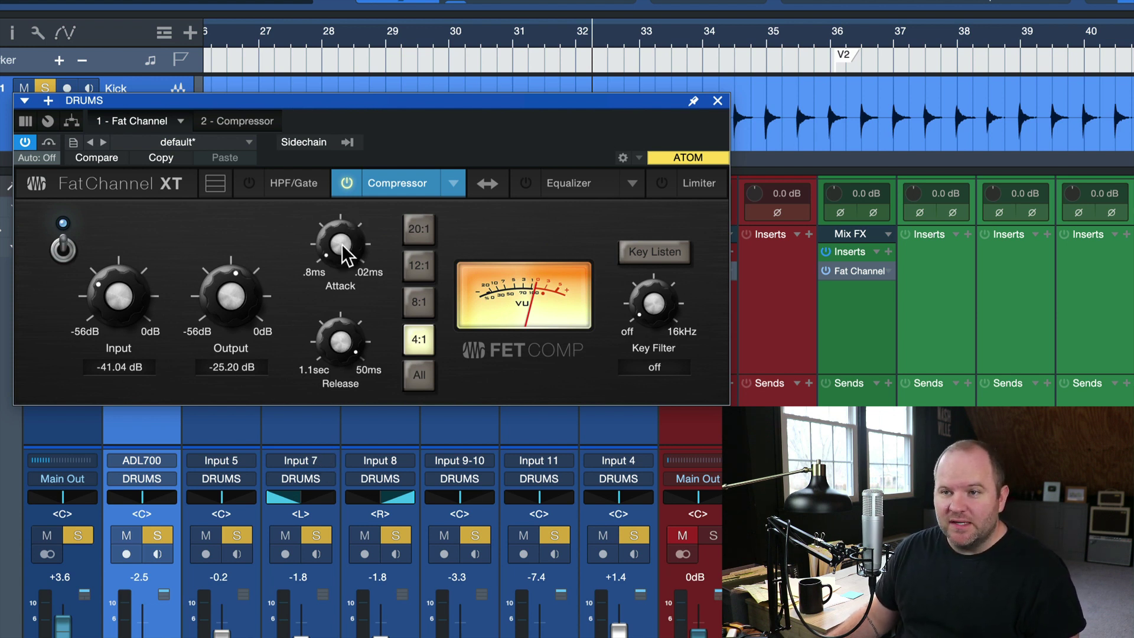
left_click_drag(341, 245, 352, 163)
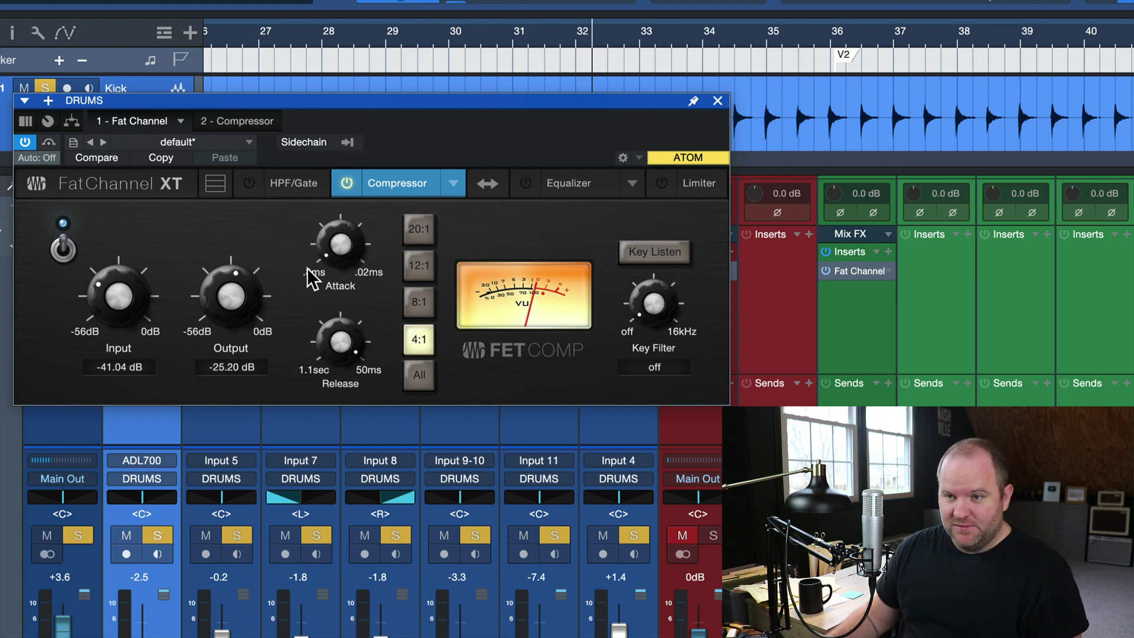
left_click_drag(342, 251, 374, 65)
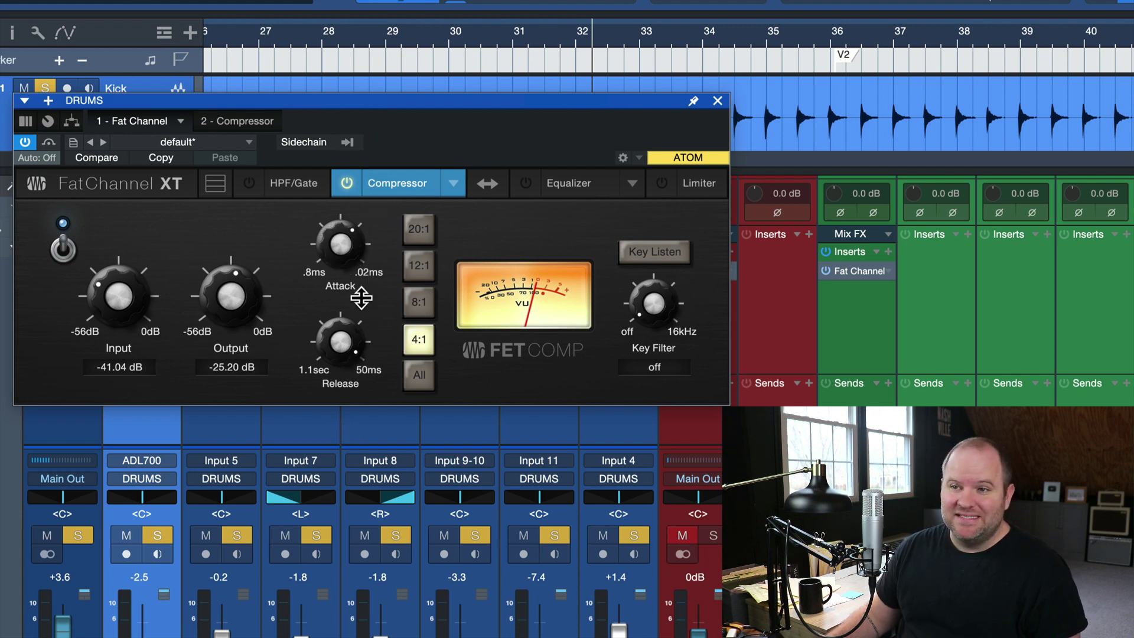
left_click_drag(361, 233, 361, 284)
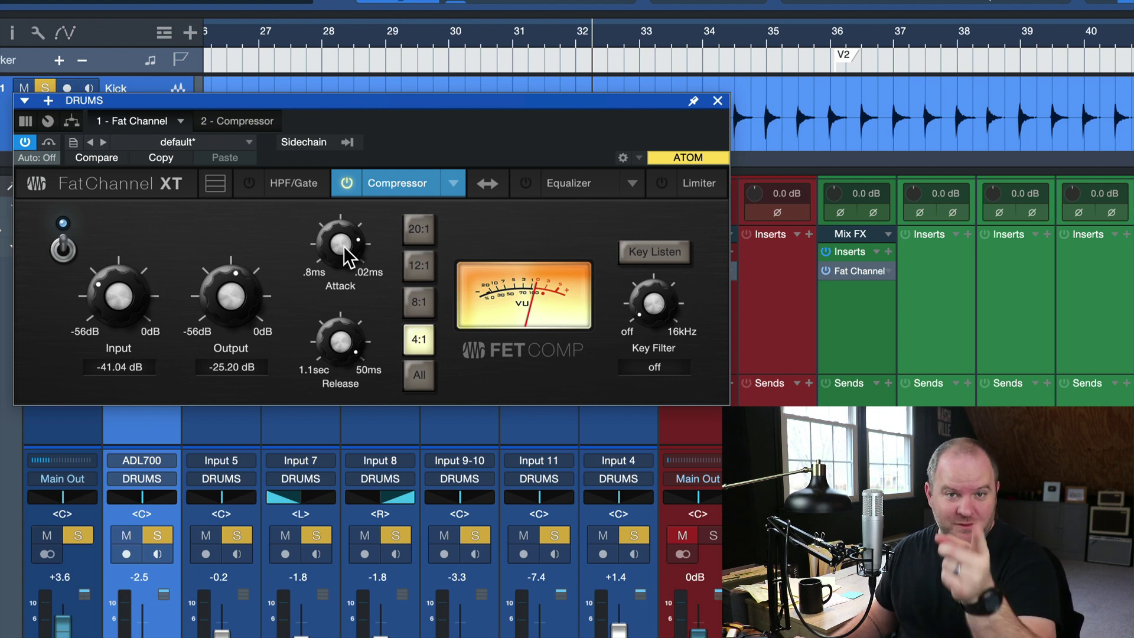
left_click_drag(342, 246, 324, 243)
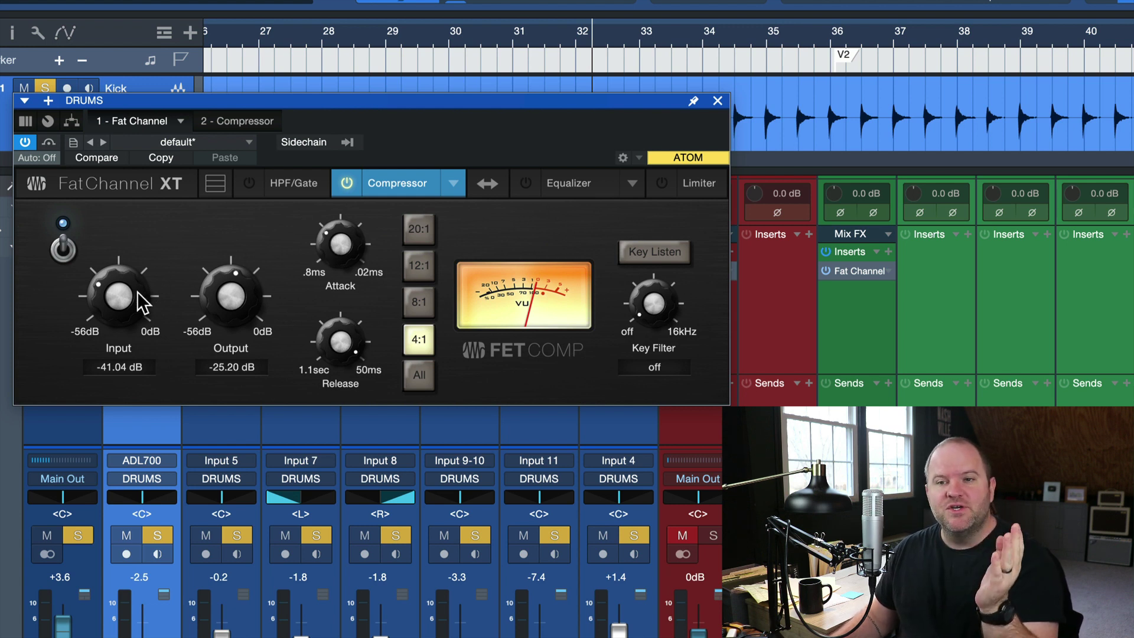
Raise the FET compressor's input to -35.44 dB and readjust the attack to slightly faster than its midpoint.
left_click_drag(129, 296, 129, 278)
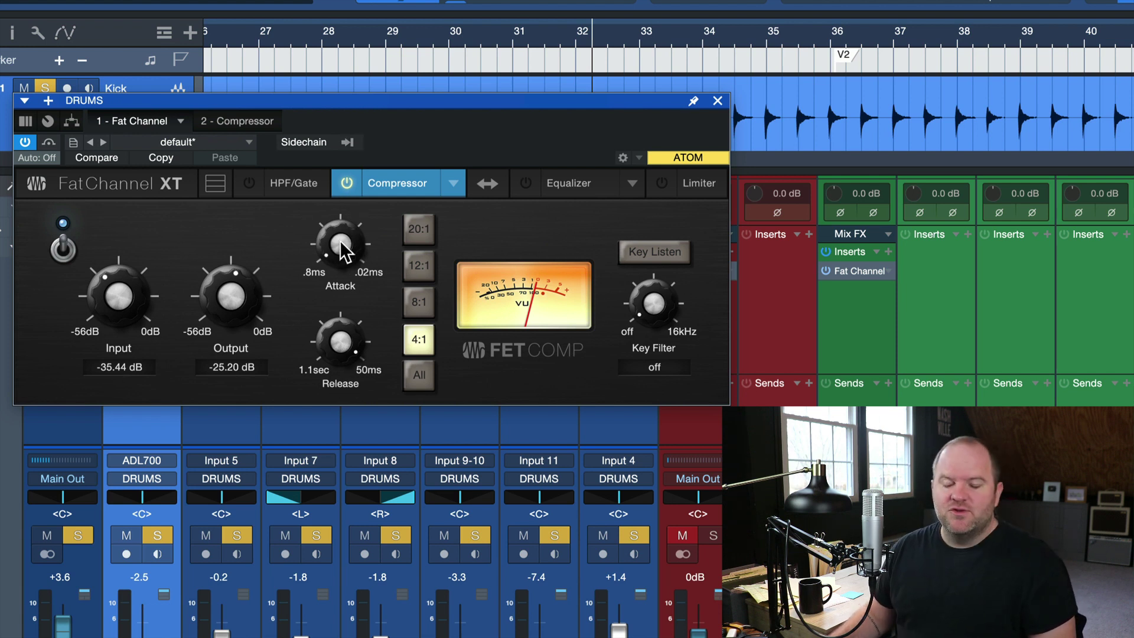
left_click_drag(337, 254, 339, 227)
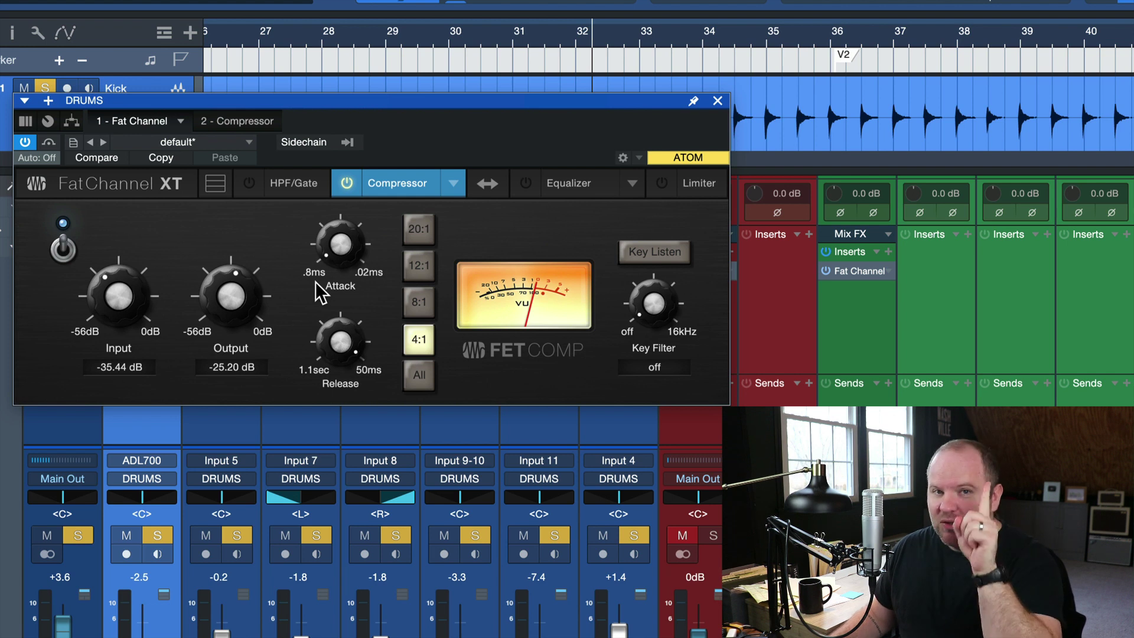
left_click_drag(328, 250, 320, 117)
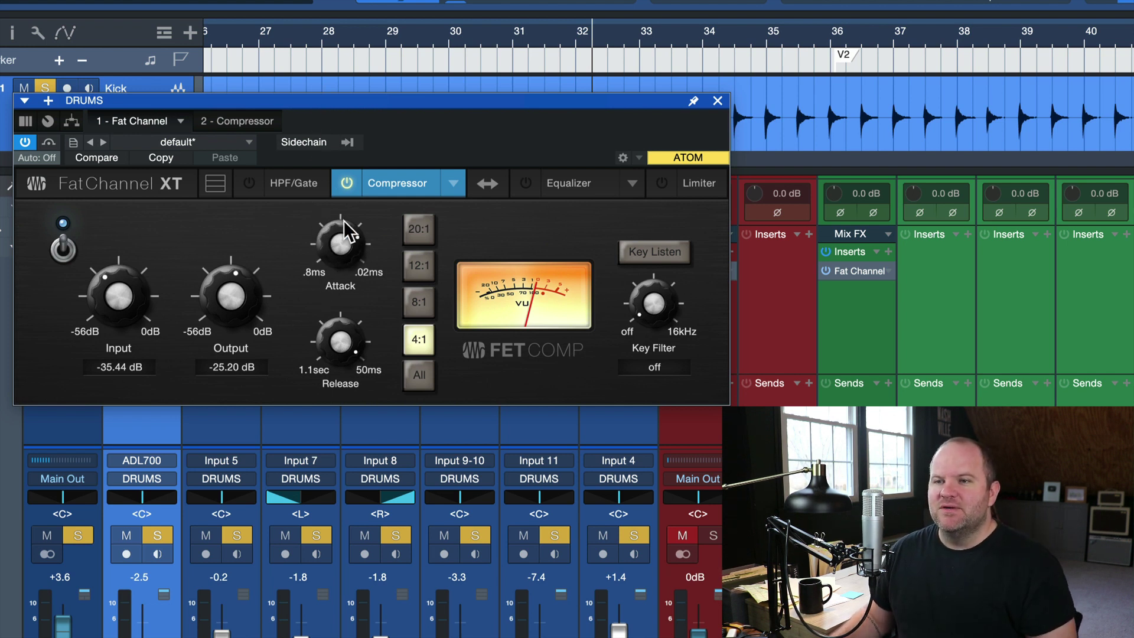
left_click_drag(342, 245, 349, 269)
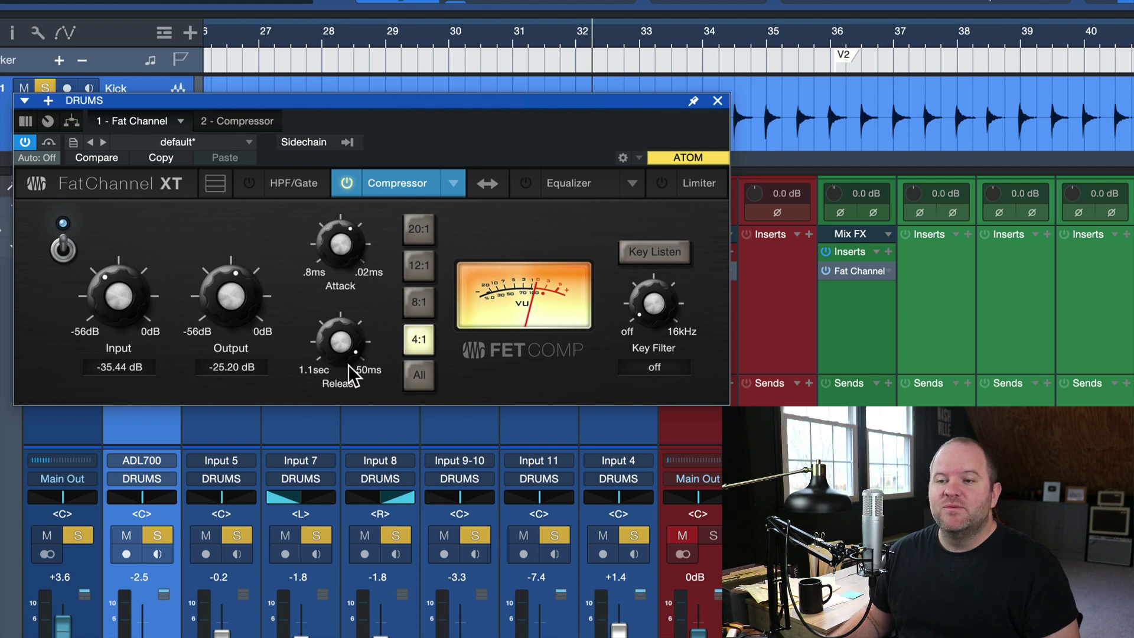
Slow the FET compressor's release to 1.1 sec, return it to 50 ms, and readjust the attack.
left_click_drag(343, 324, 348, 535)
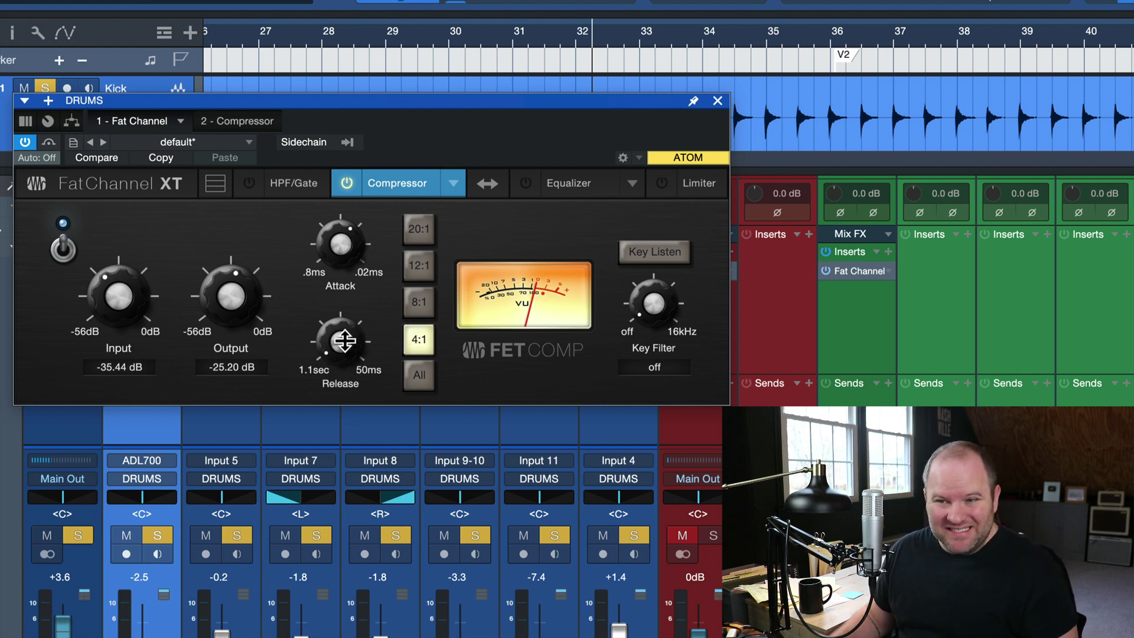
left_click_drag(342, 342, 345, 290)
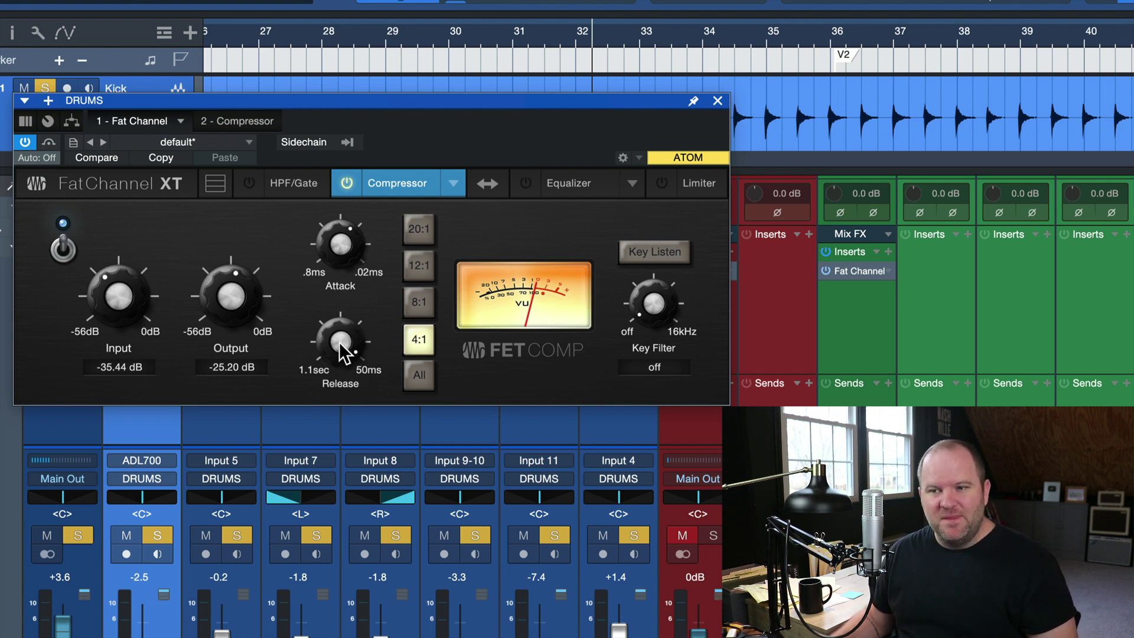
left_click_drag(342, 254, 332, 329)
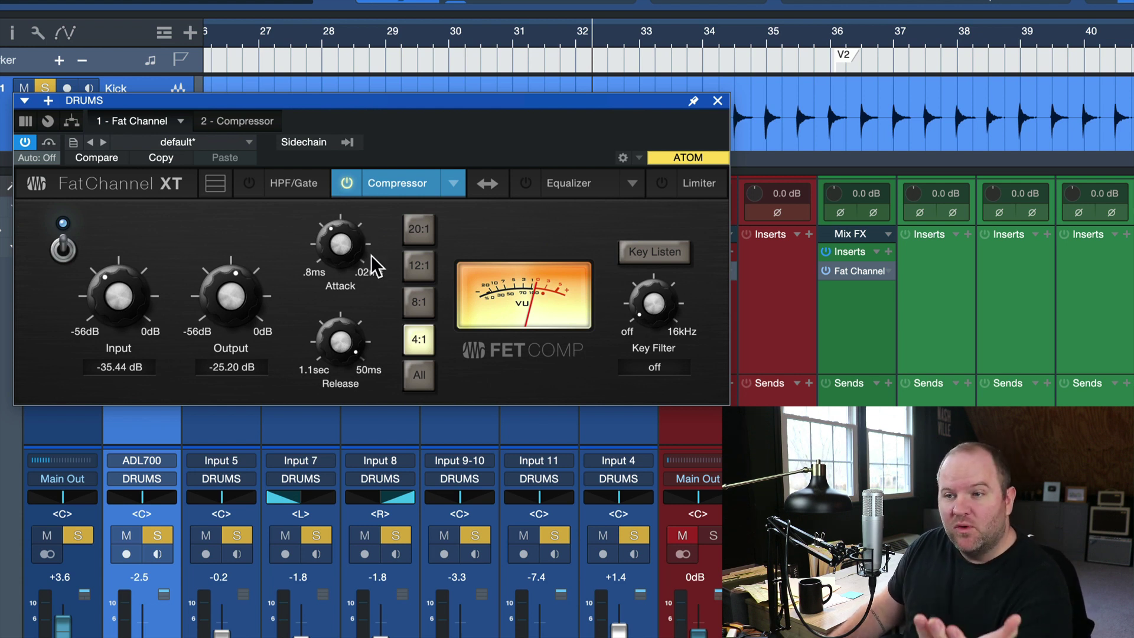
Slow the FET compressor's attack to just below its midpoint and turn its key filter down to off.
left_click_drag(346, 251, 334, 307)
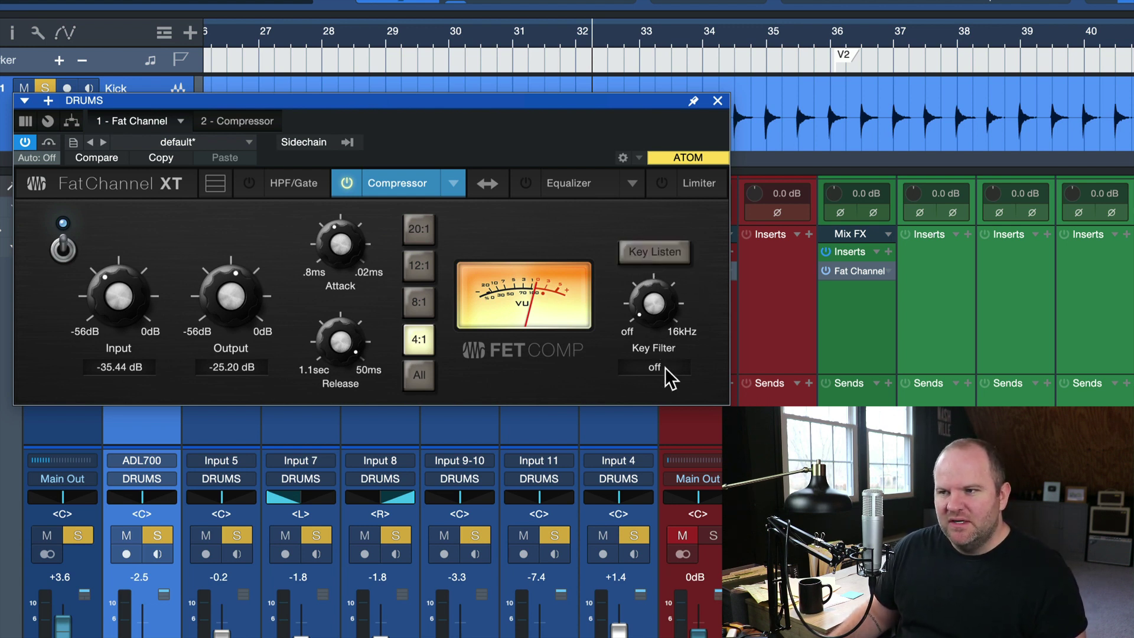
left_click_drag(654, 316, 645, 405)
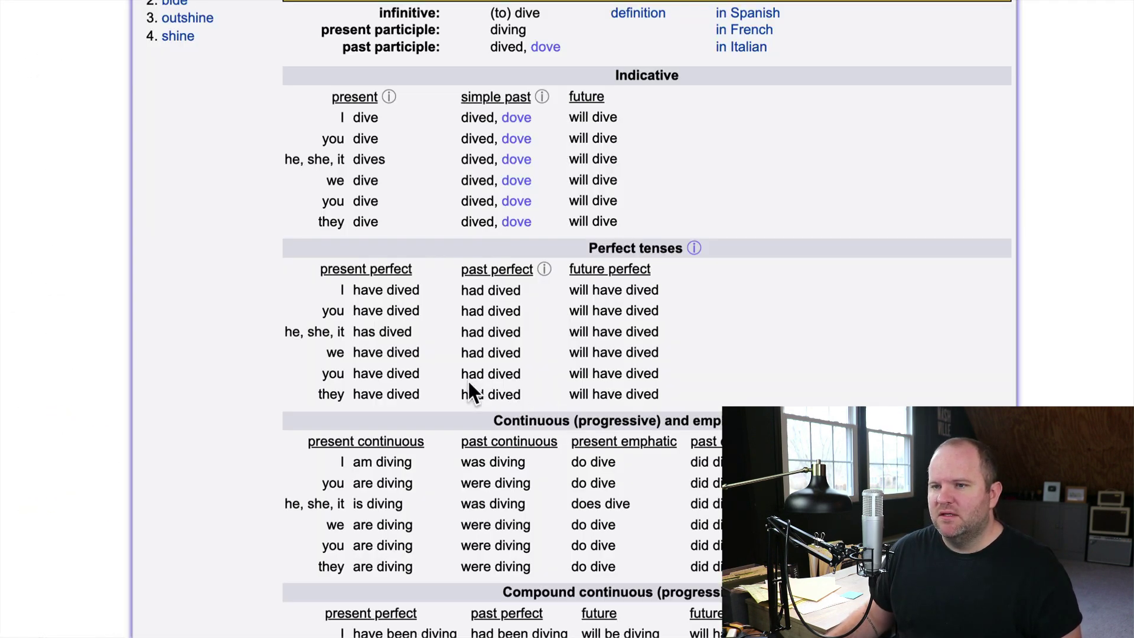
On the verb conjugation page in the browser, examine the perfect-tense forms of the verb dive.
triple_click(366, 289)
scroll(400, 301, "down", 1)
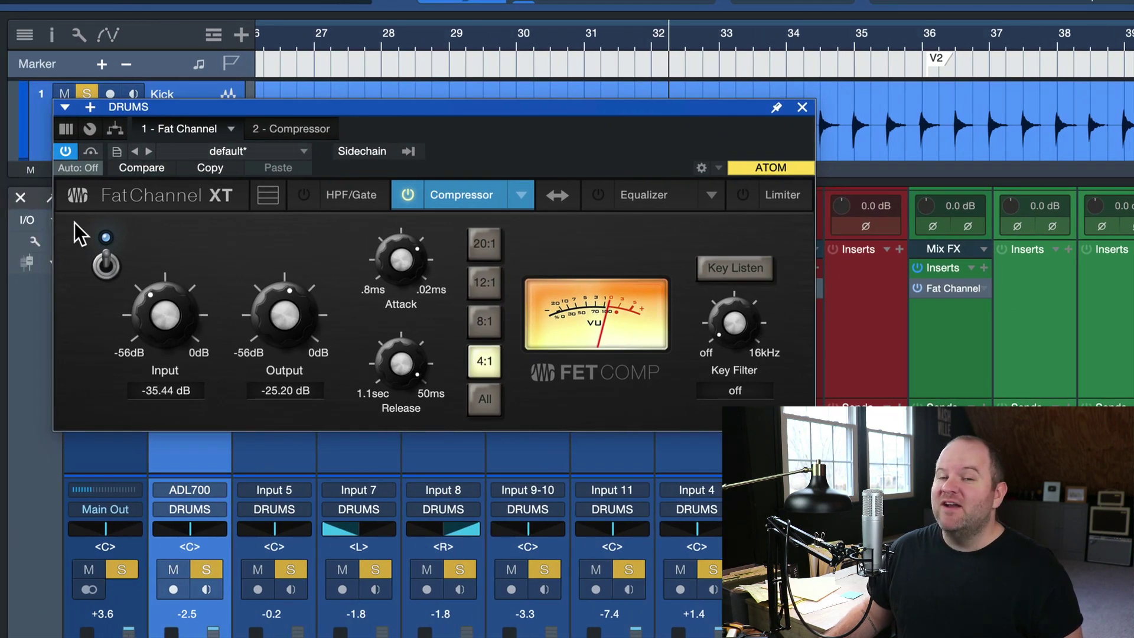
Back in Studio One, switch off the FET compressor and raise its input and output to 0.00 dB.
left_click(107, 268)
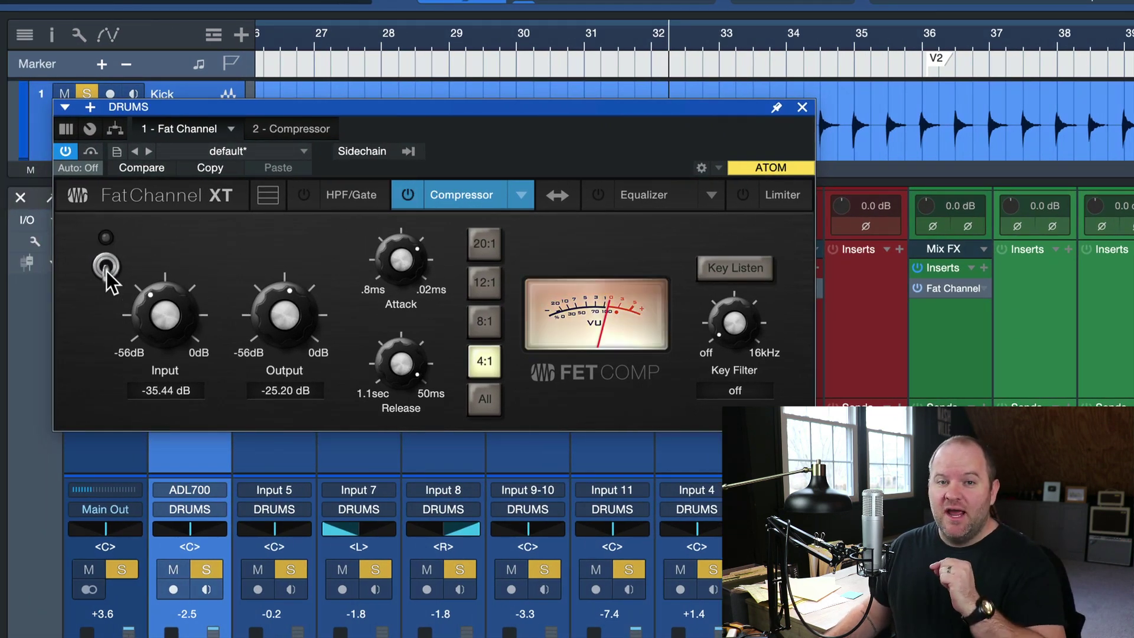
left_click_drag(282, 334, 268, 437)
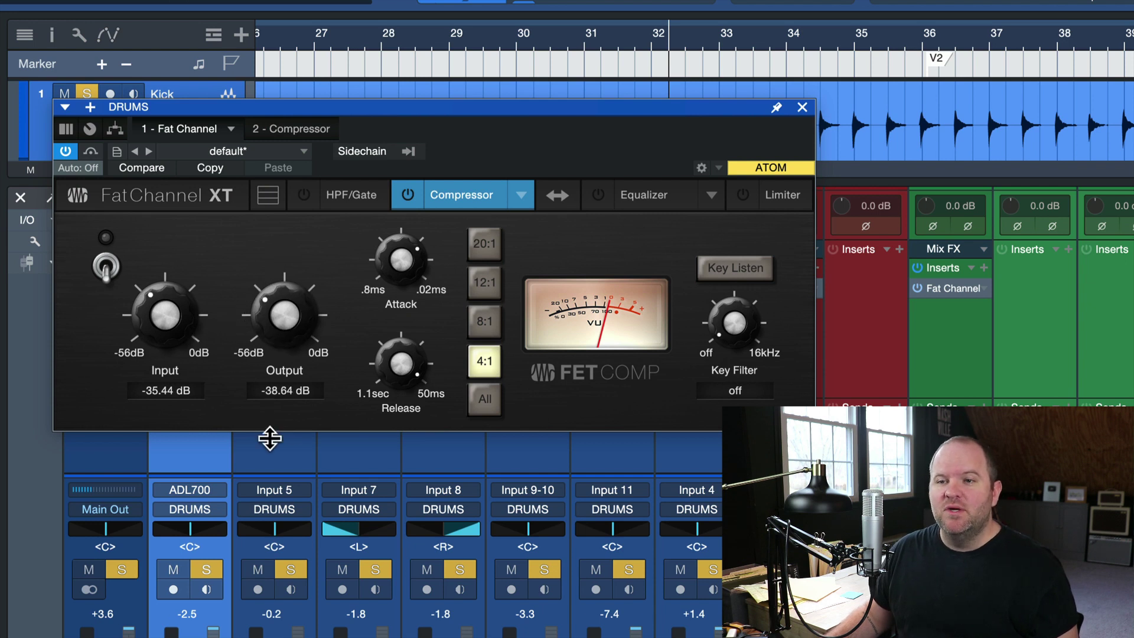
left_click_drag(167, 334, 277, 195)
left_click_drag(166, 313, 158, 252)
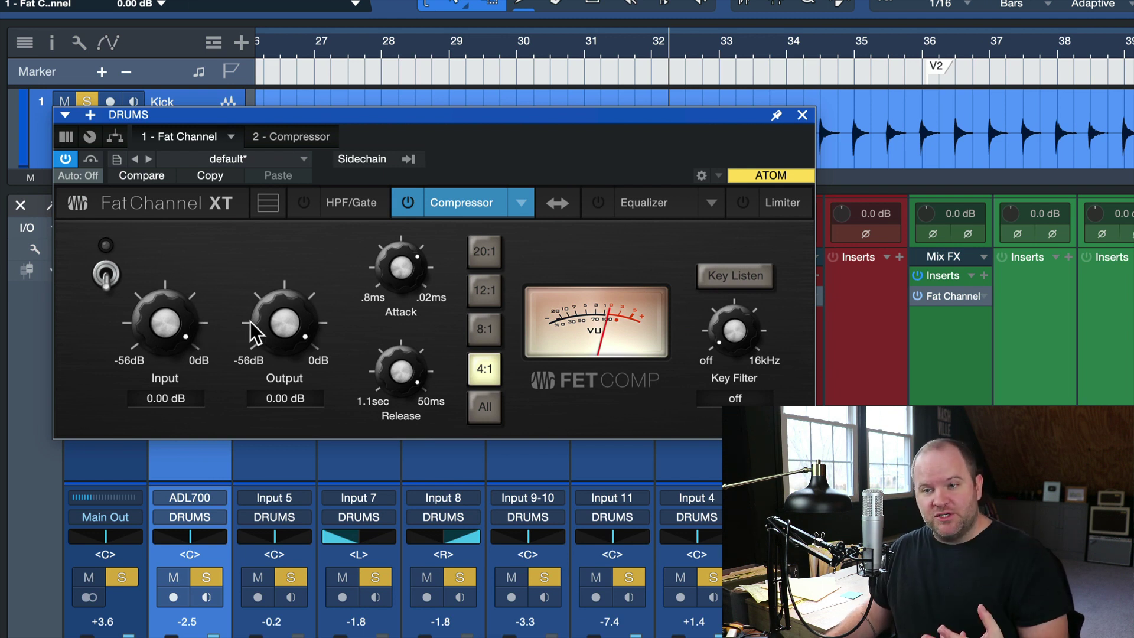
Sweep the switched-off FET compressor's input and output levels, settling on -7.56 dB input and -29.96 dB output.
left_click_drag(282, 322, 273, 255)
left_click_drag(174, 335, 167, 397)
left_click_drag(264, 314, 256, 404)
left_click_drag(170, 323, 173, 297)
mouse_move(267, 313)
left_mouse_down()
mouse_move(252, 336)
mouse_move(256, 298)
left_mouse_up()
left_click_drag(174, 328, 171, 302)
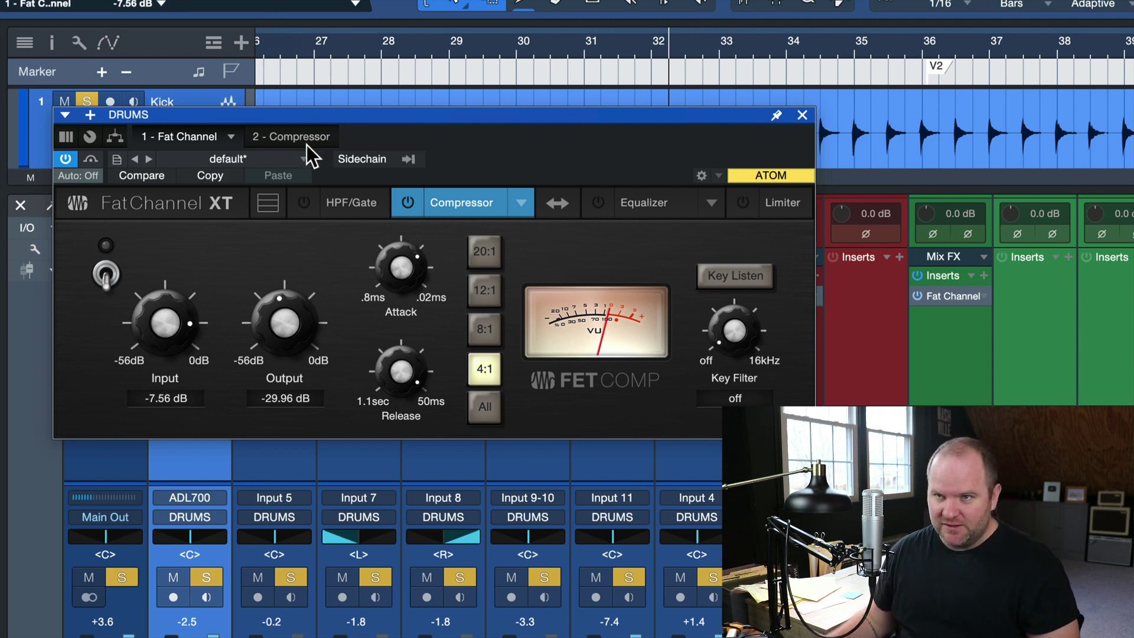
Enable the standard Compressor on DRUMS, resetting its makeup gain to 0.00 dB and raising its threshold to -1.80 dB.
left_click(289, 143)
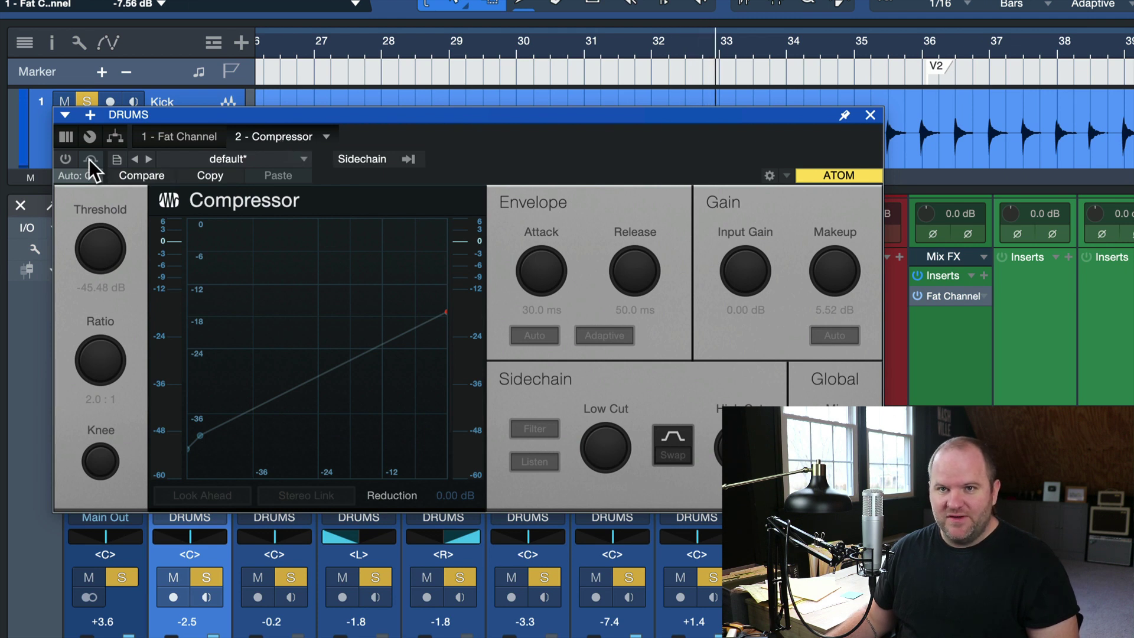
left_click(67, 160)
left_click(814, 259, "alt")
left_click_drag(91, 254, 83, 68)
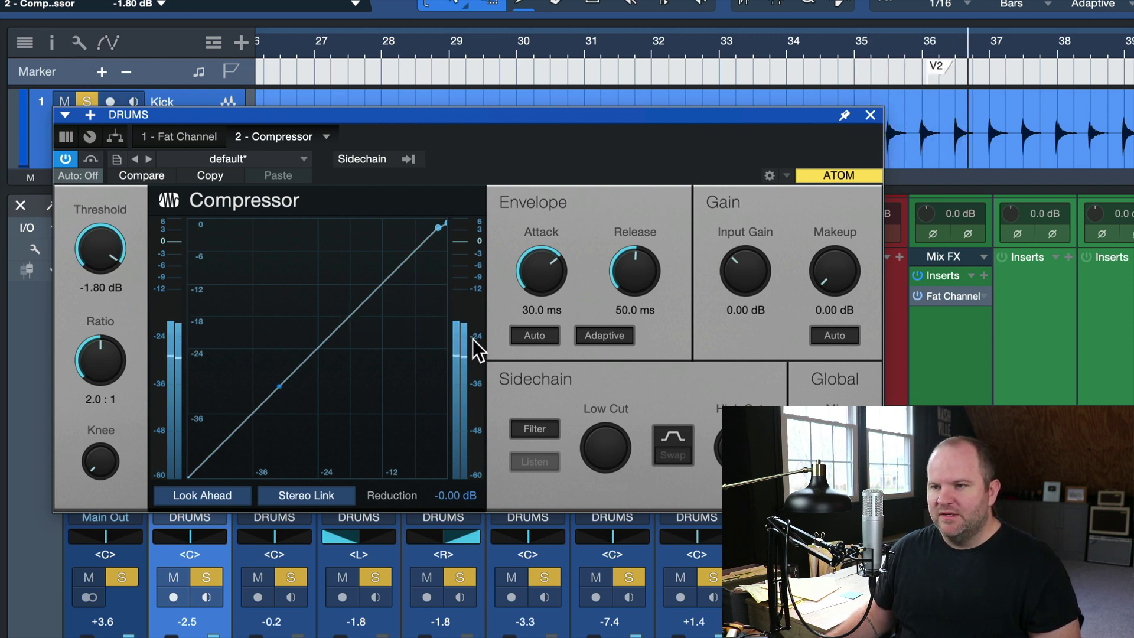
Lower the standard compressor's threshold to -48.00 dB and shorten its attack to 1.39 ms.
left_click_drag(108, 246, 101, 339)
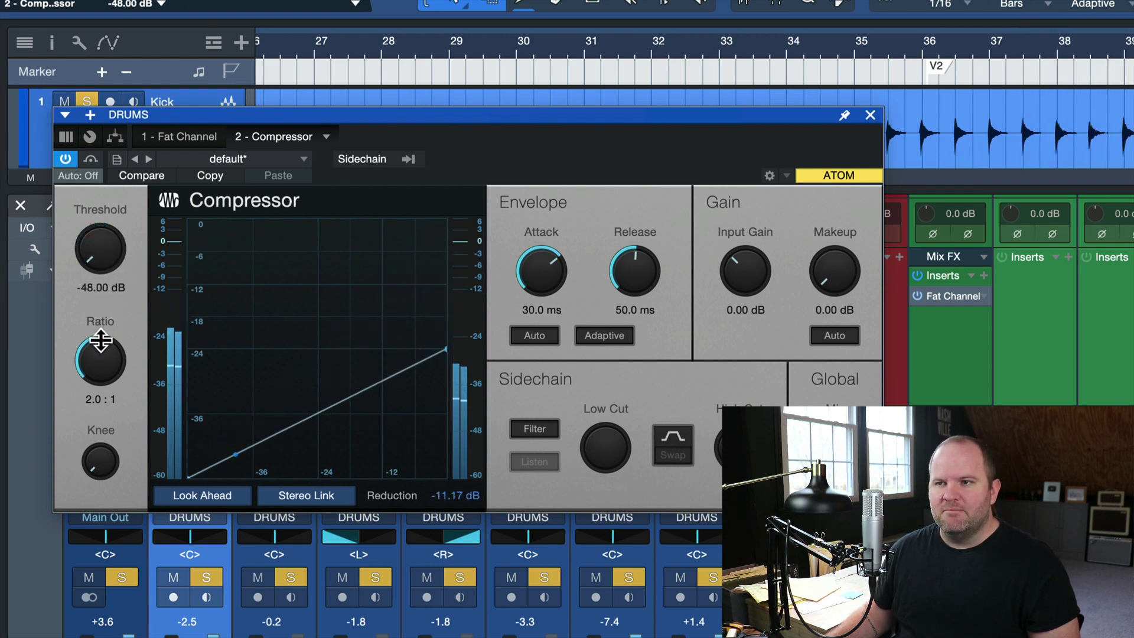
left_click_drag(558, 292, 540, 352)
mouse_move(474, 407)
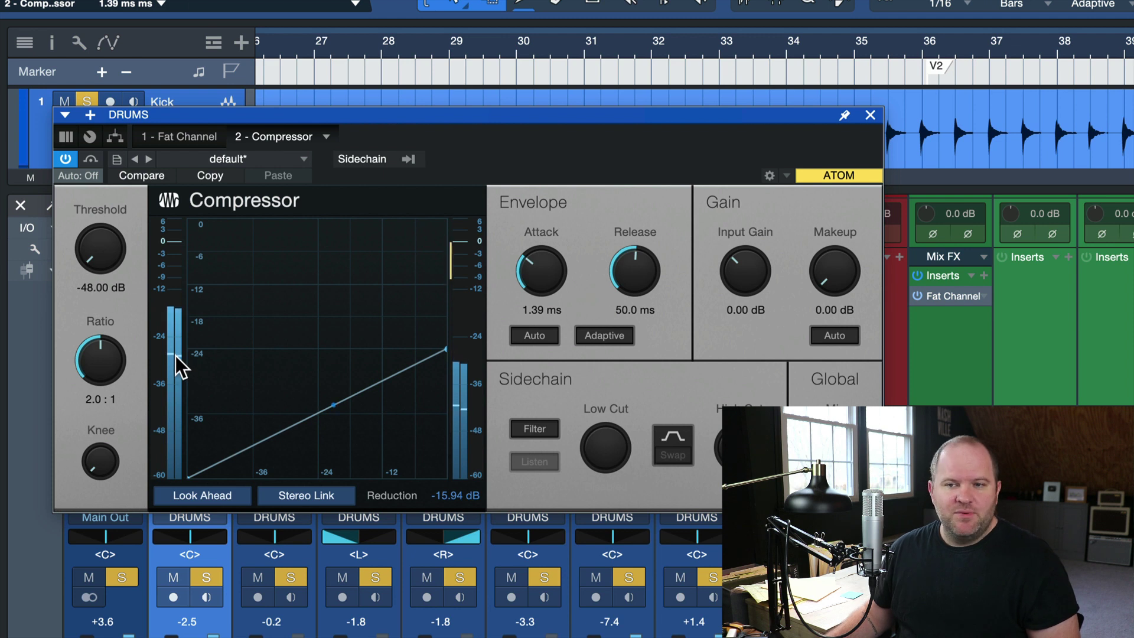
Try the standard compressor's makeup gain at 9.84 dB and return it to 0.00 dB.
mouse_move(99, 248)
left_mouse_down()
mouse_move(91, 121)
mouse_move(96, 248)
left_mouse_up()
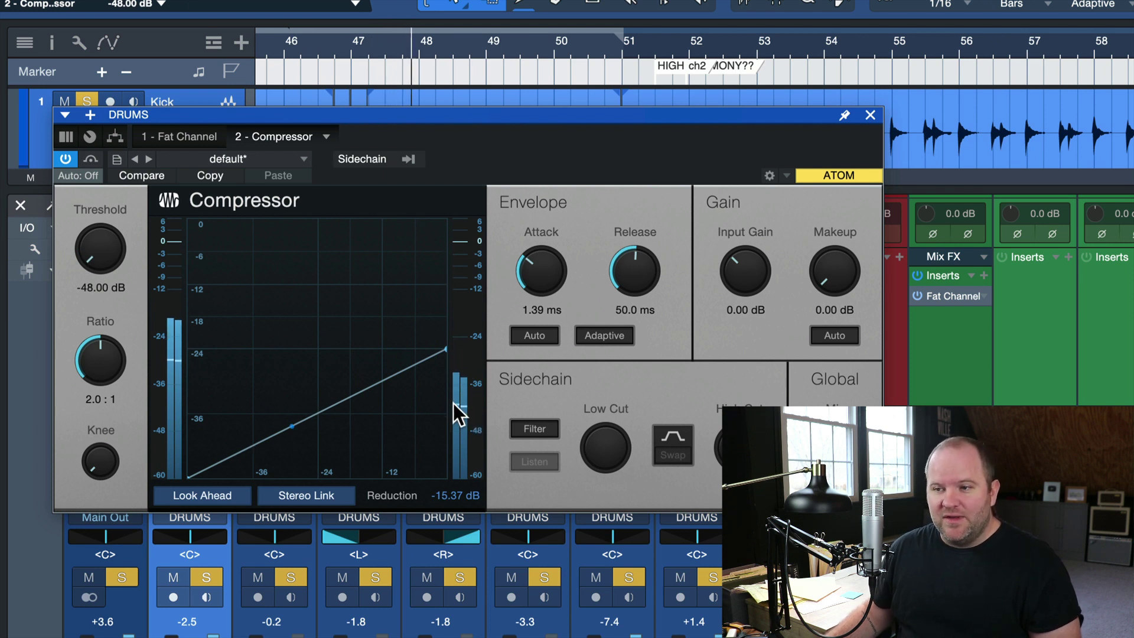
left_click_drag(842, 266, 844, 230)
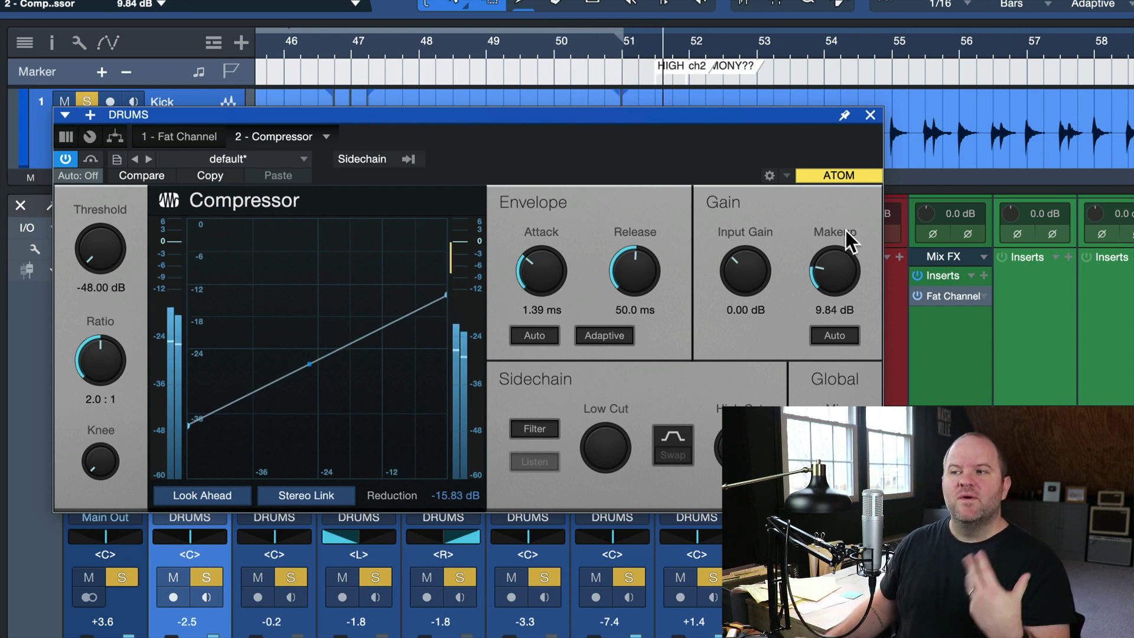
left_click_drag(842, 260, 823, 357)
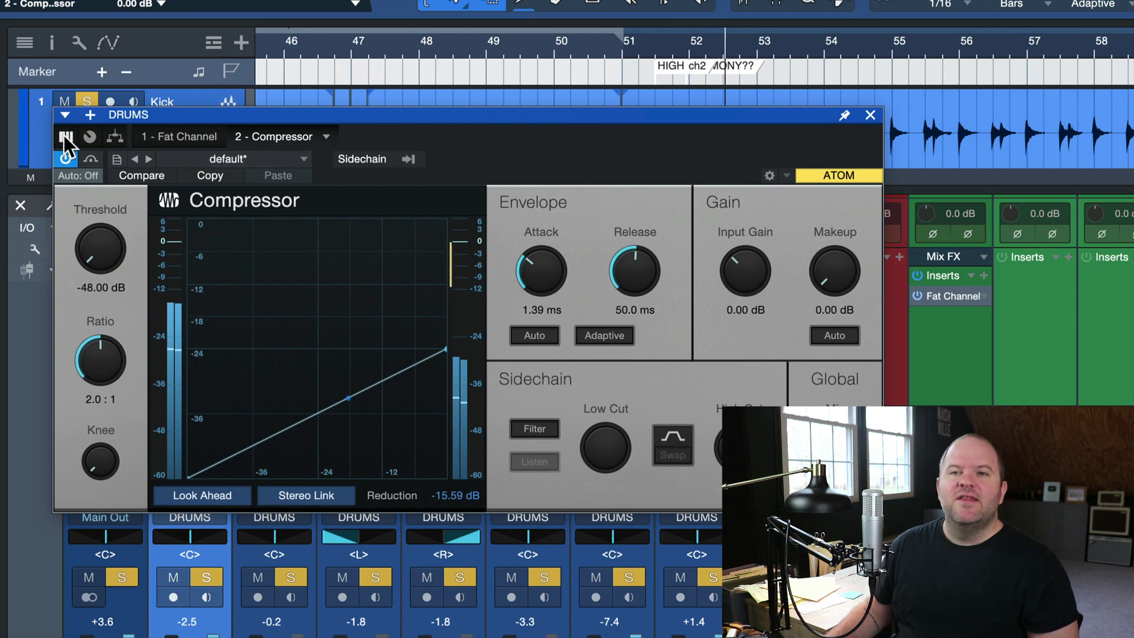
Bypass the standard compressor and set the Fat Channel's FET compressor input to -14.28 dB and output to -40.32 dB.
left_click(65, 158)
left_click(165, 133)
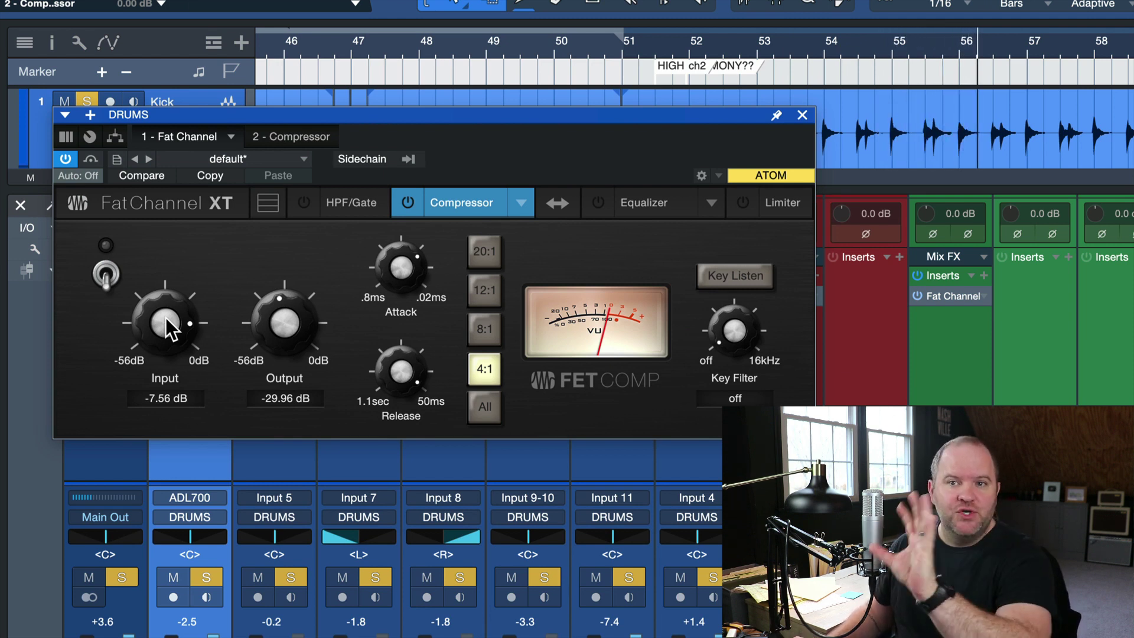
mouse_move(167, 322)
left_mouse_down()
mouse_move(159, 441)
mouse_move(161, 325)
left_mouse_up()
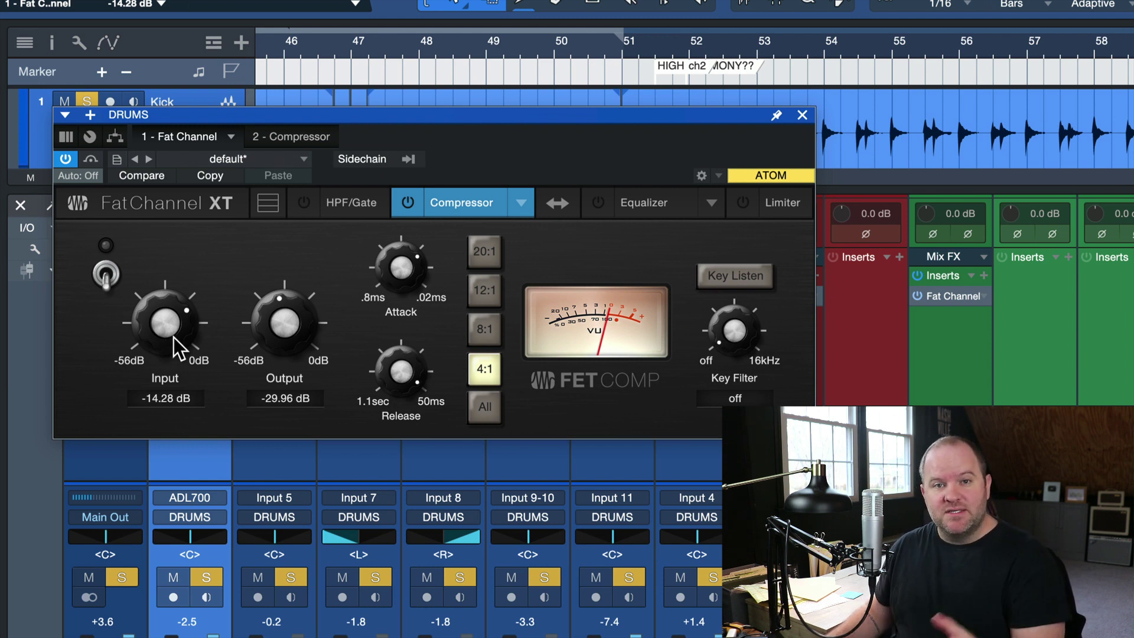
left_click_drag(266, 328, 303, 379)
Try to enter an input level of +1 dB on the FET compressor.
left_click(148, 399)
key("BackSpace")
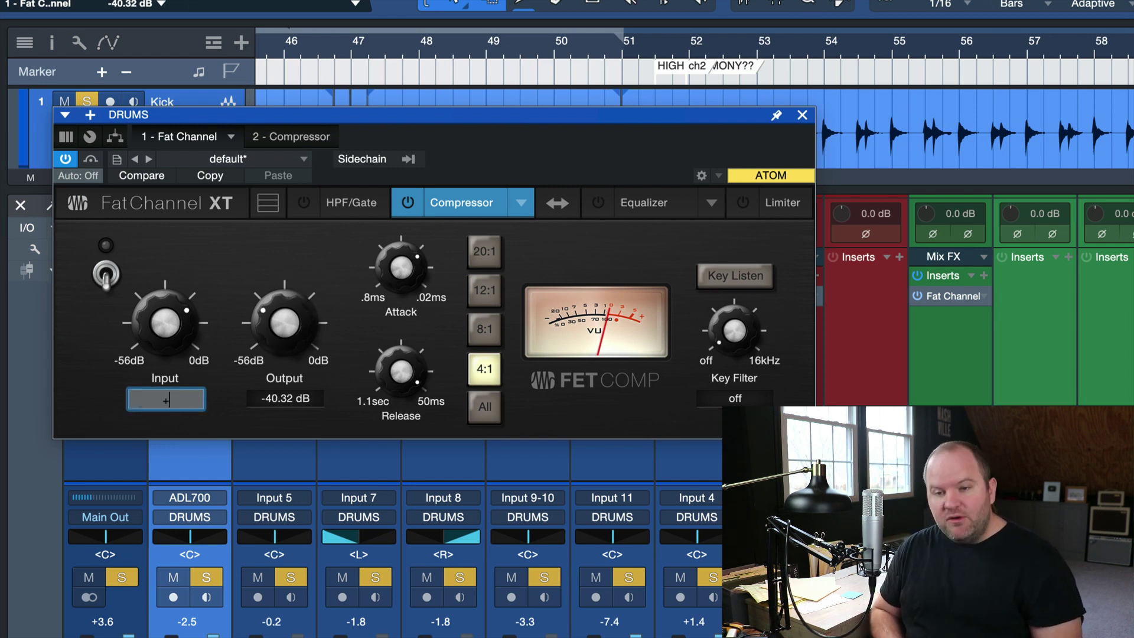
type("+1")
key("Return")
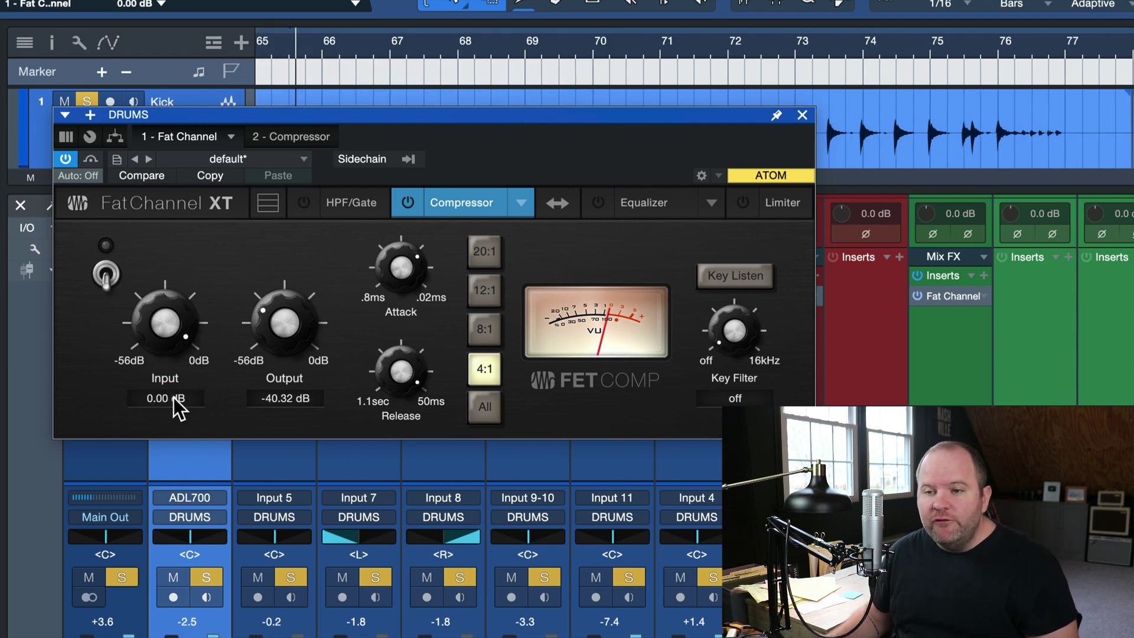
Set the FET compressor's input to -15.40 dB and output to -33.88 dB, and raise both to 0.00 dB.
left_click_drag(176, 310, 163, 354)
left_click_drag(287, 332, 285, 314)
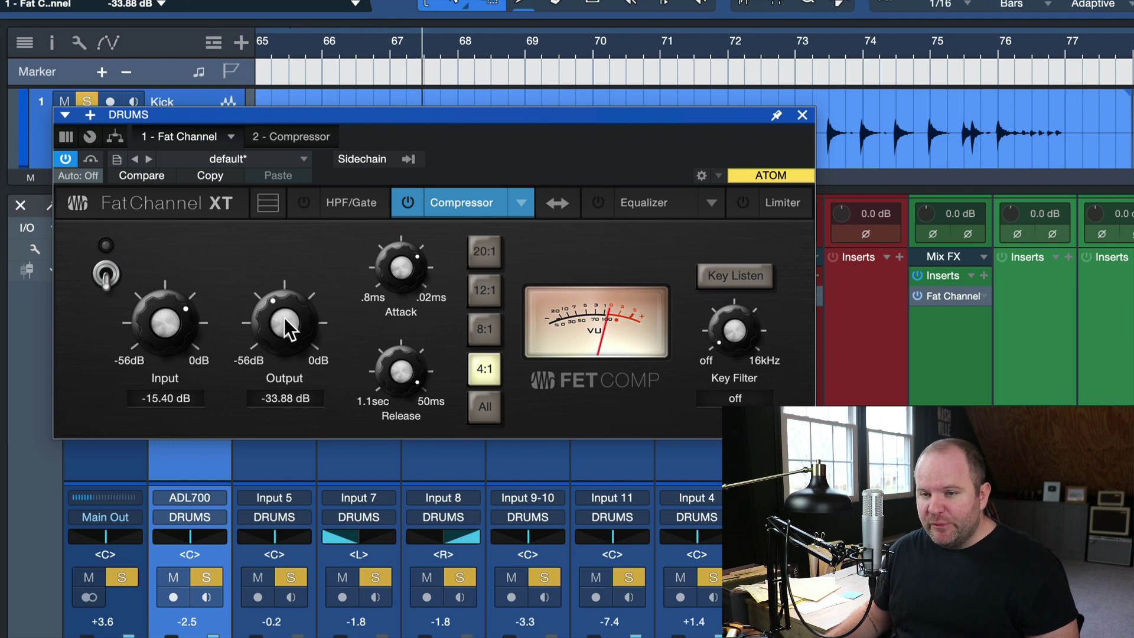
left_click_drag(162, 330, 160, 252)
left_click_drag(296, 339, 269, 145)
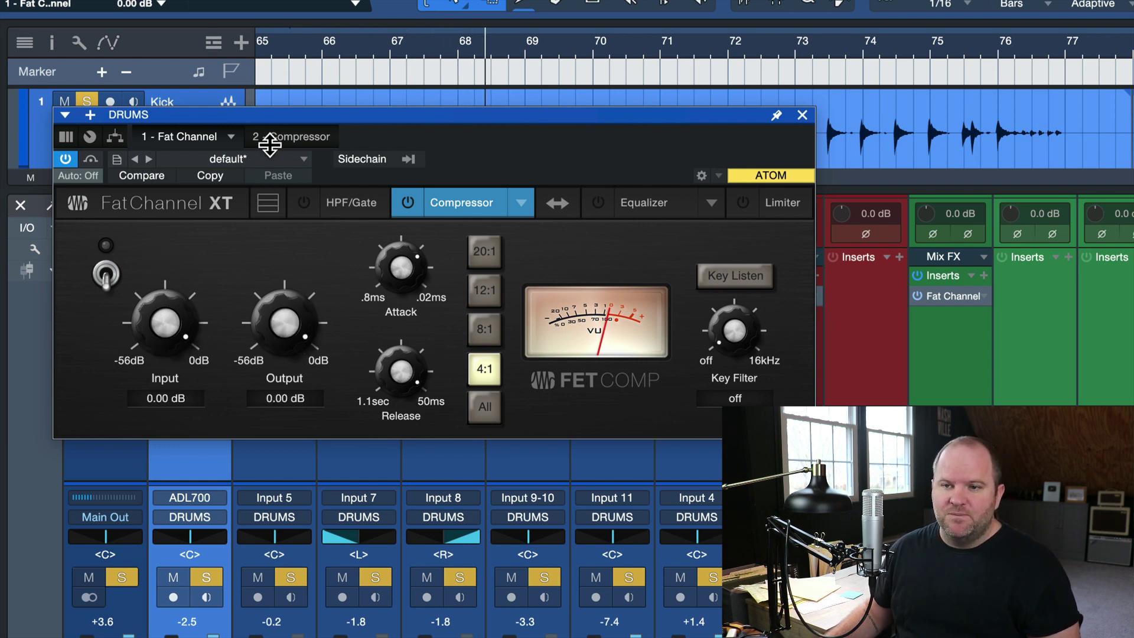
Lower the FET compressor's input to -18.48 dB and output to -40.88 dB, and toggle the compressor on and off.
left_click_drag(176, 307, 165, 362)
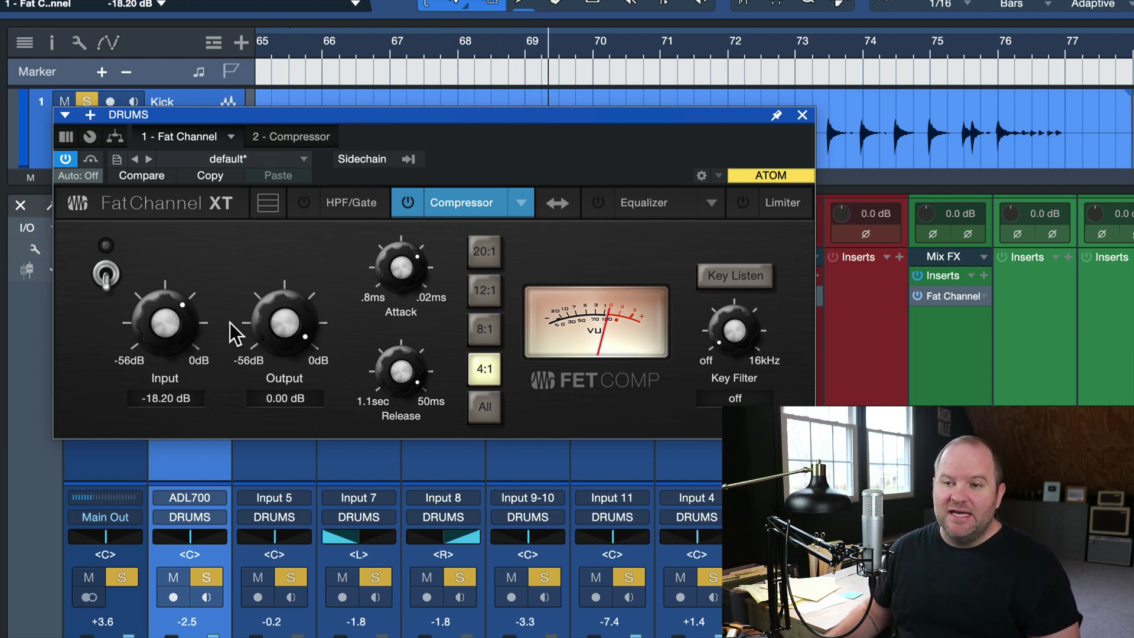
left_click_drag(273, 334, 263, 395)
left_click_drag(171, 325, 139, 295)
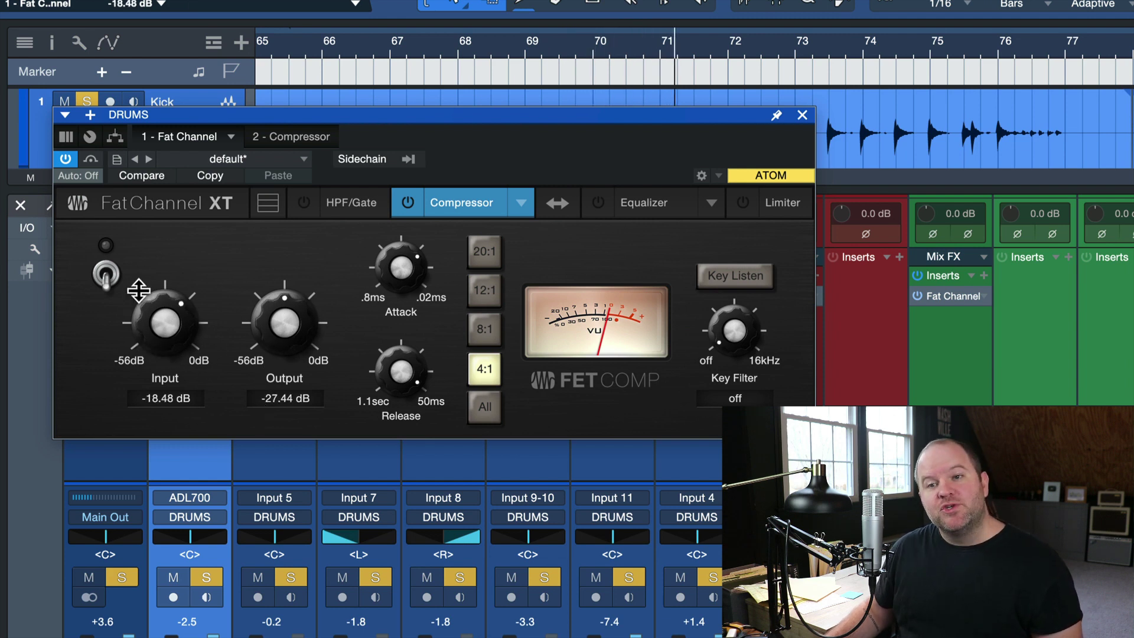
left_click_drag(246, 313, 258, 339)
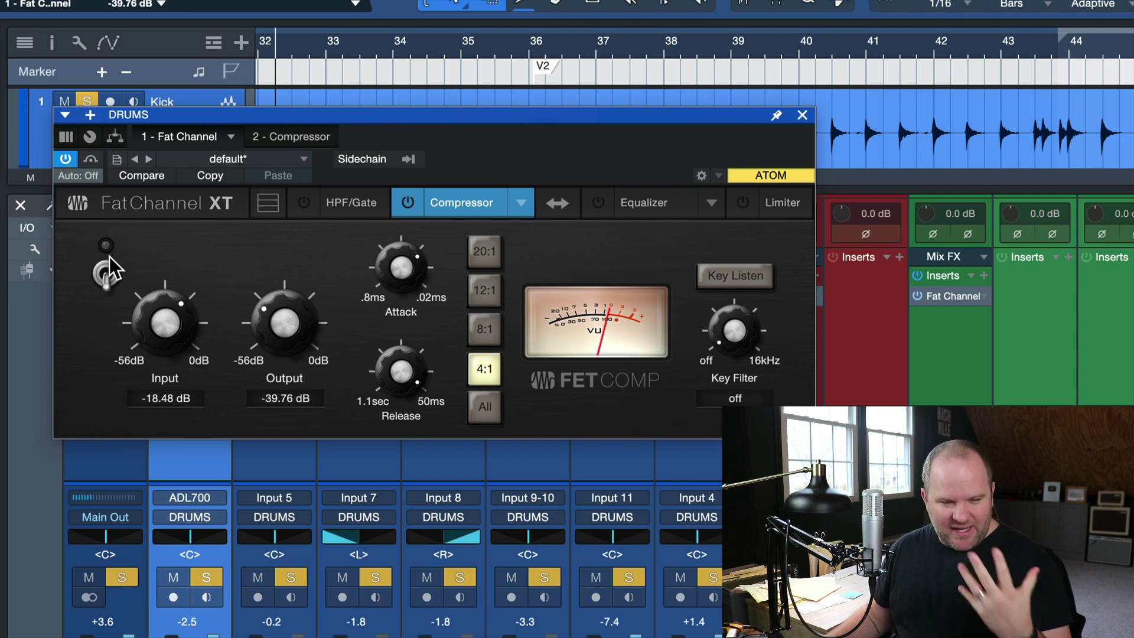
left_click(105, 283)
left_click(104, 282)
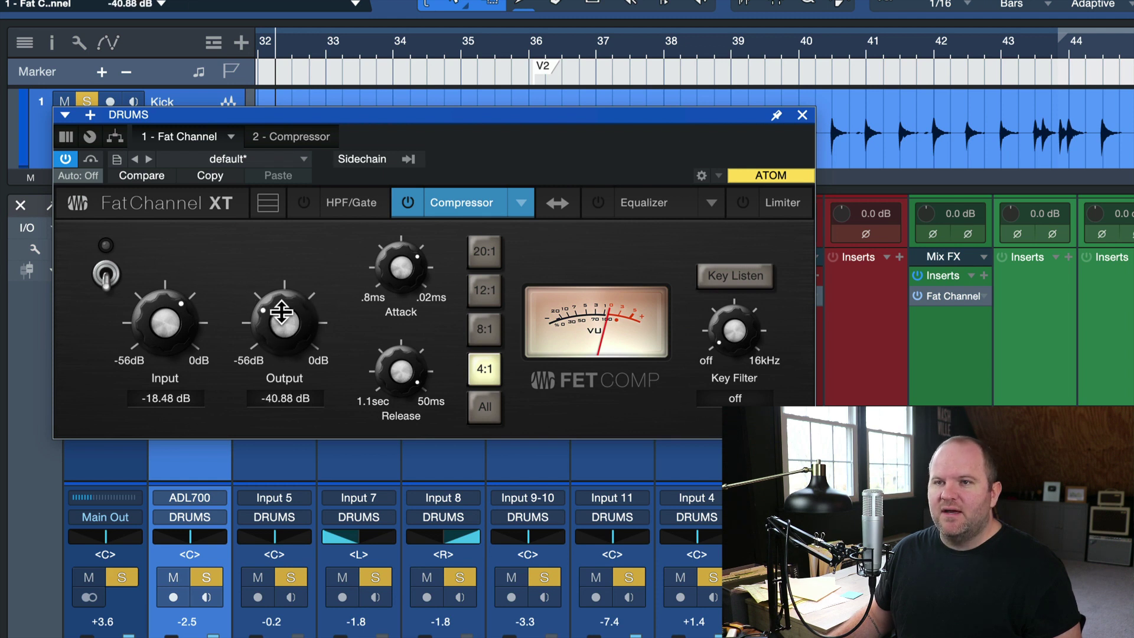
Load the Fat Channel XT's default preset and show its FET compressor section in the single-module view.
left_click(250, 160)
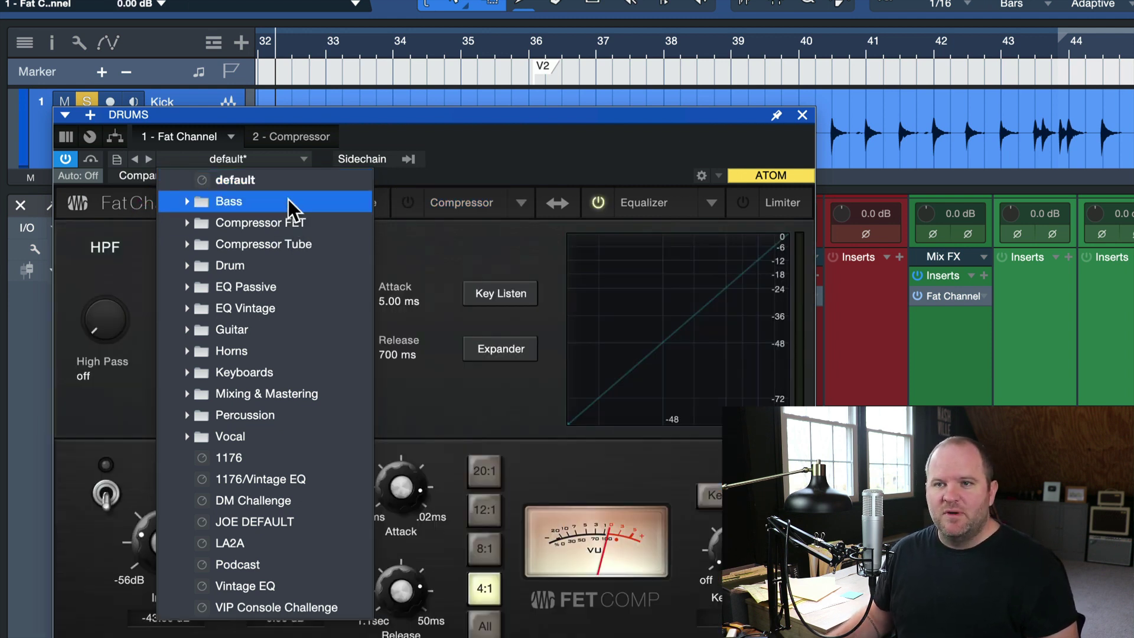
left_click(571, 136)
left_click(276, 208)
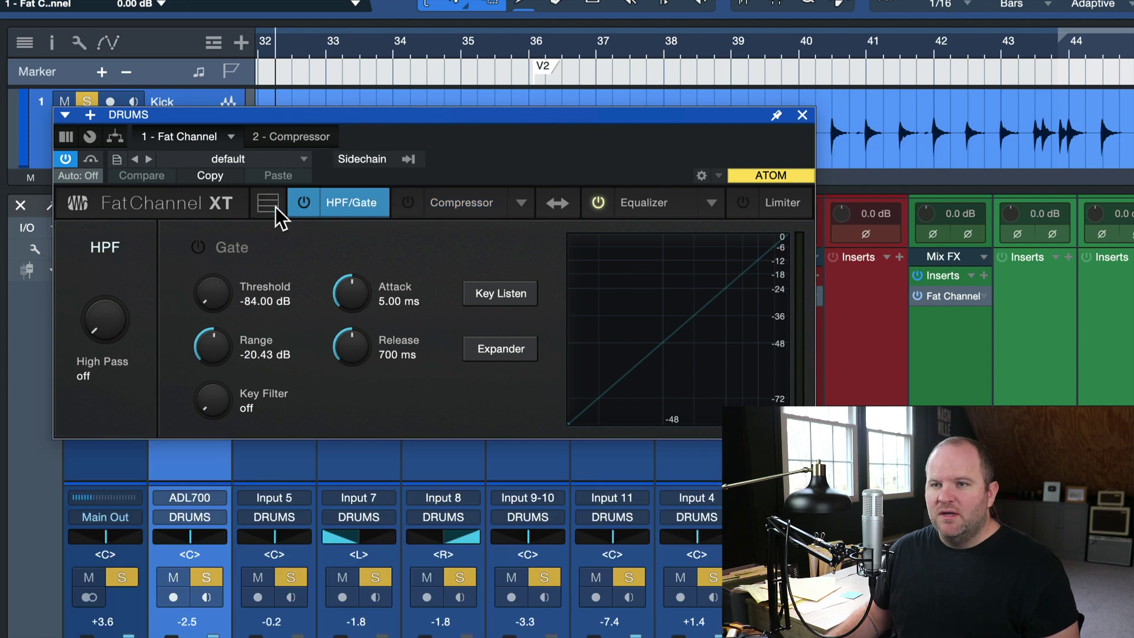
left_click(643, 207)
left_click(461, 210)
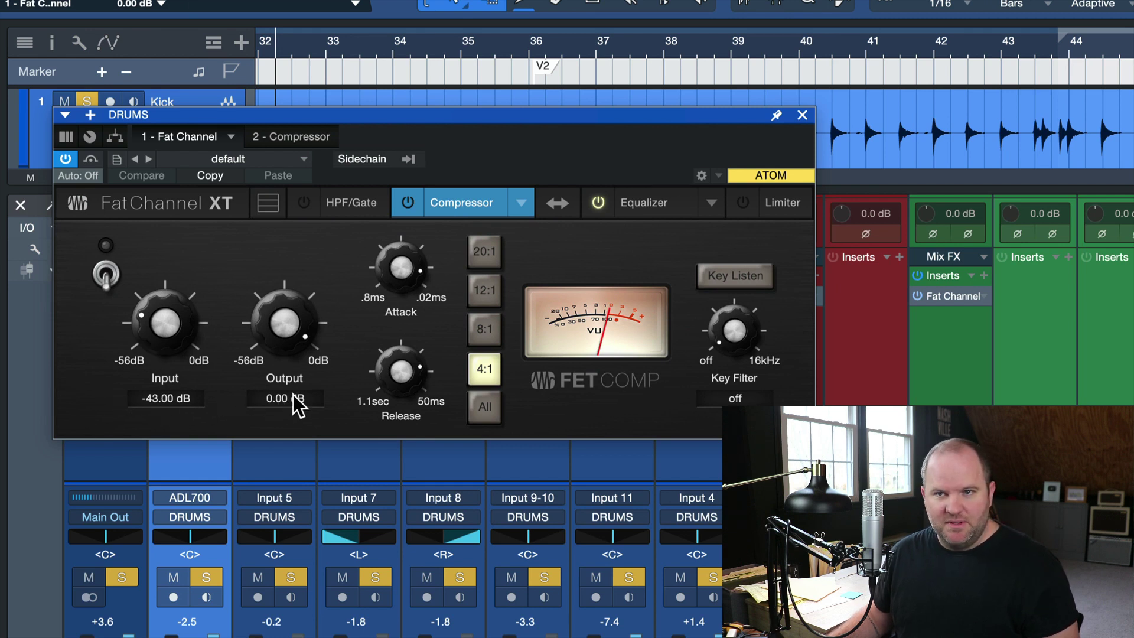
Compare the drums with the default FET compressor repeatedly switched on and off, and place the playhead at bar 34.
left_click(106, 274)
left_click(107, 274)
left_click(106, 274)
left_click(106, 275)
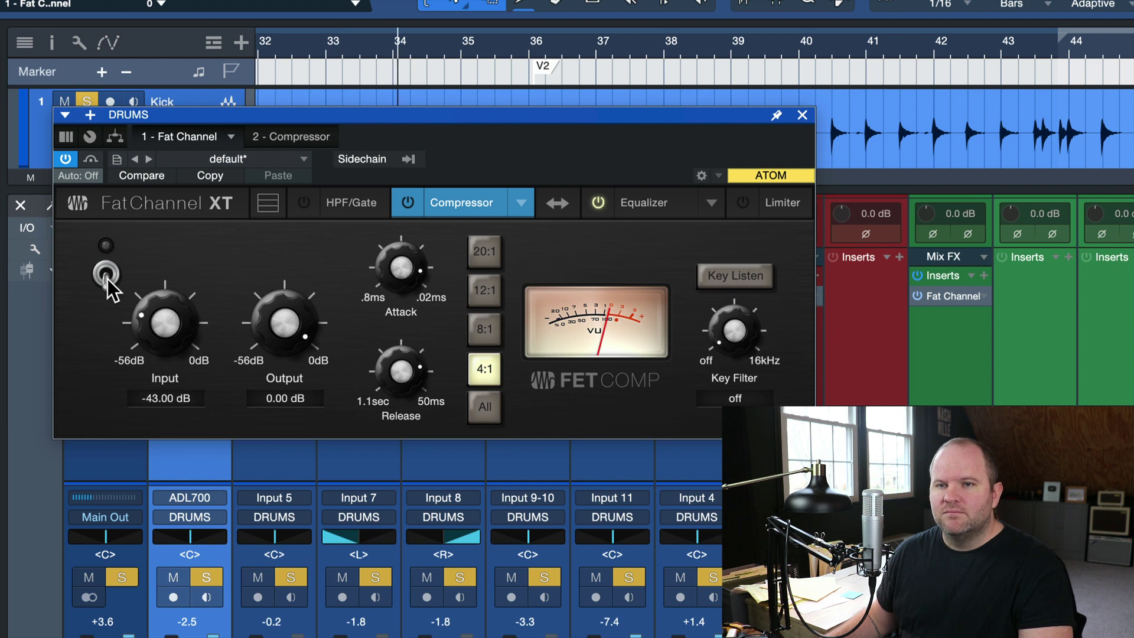
left_click(107, 276)
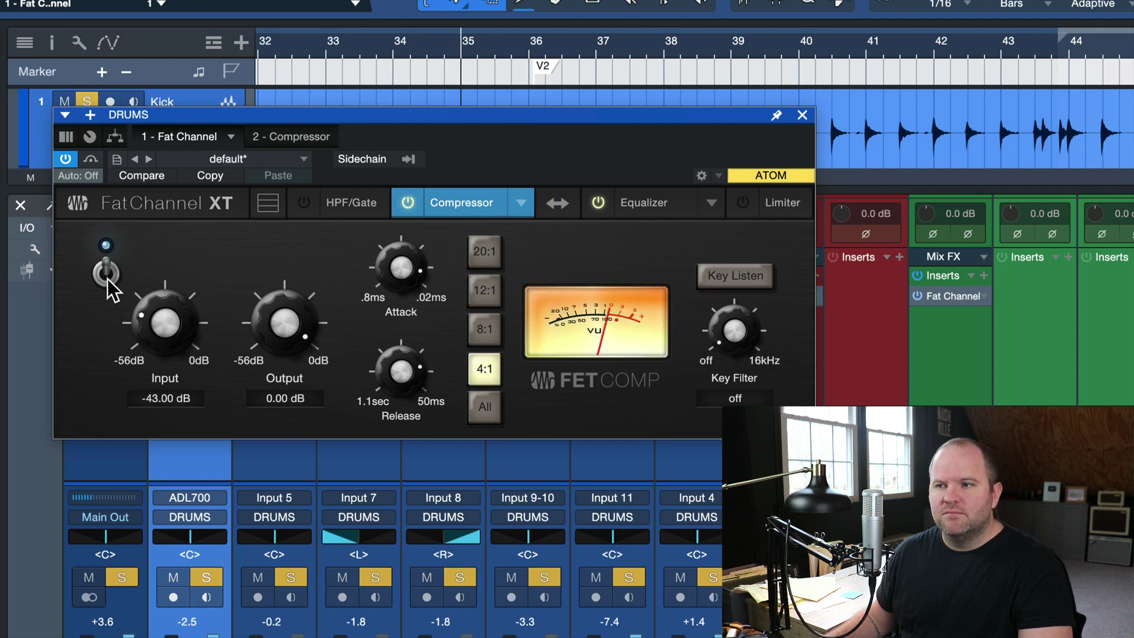
left_click(106, 275)
left_click(106, 275)
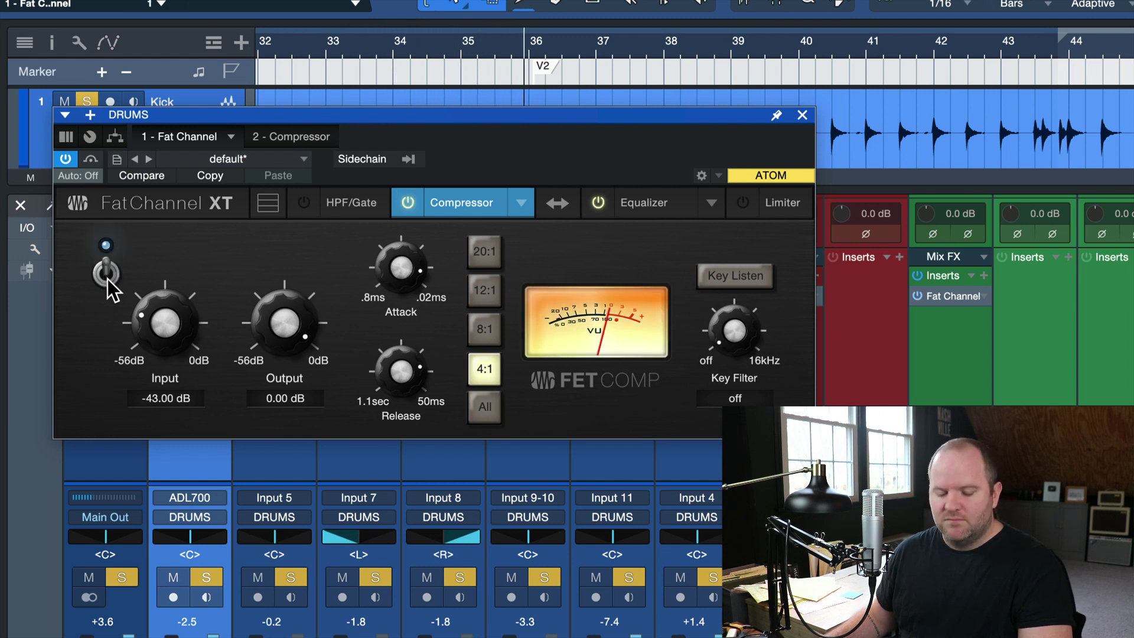
left_click(107, 275)
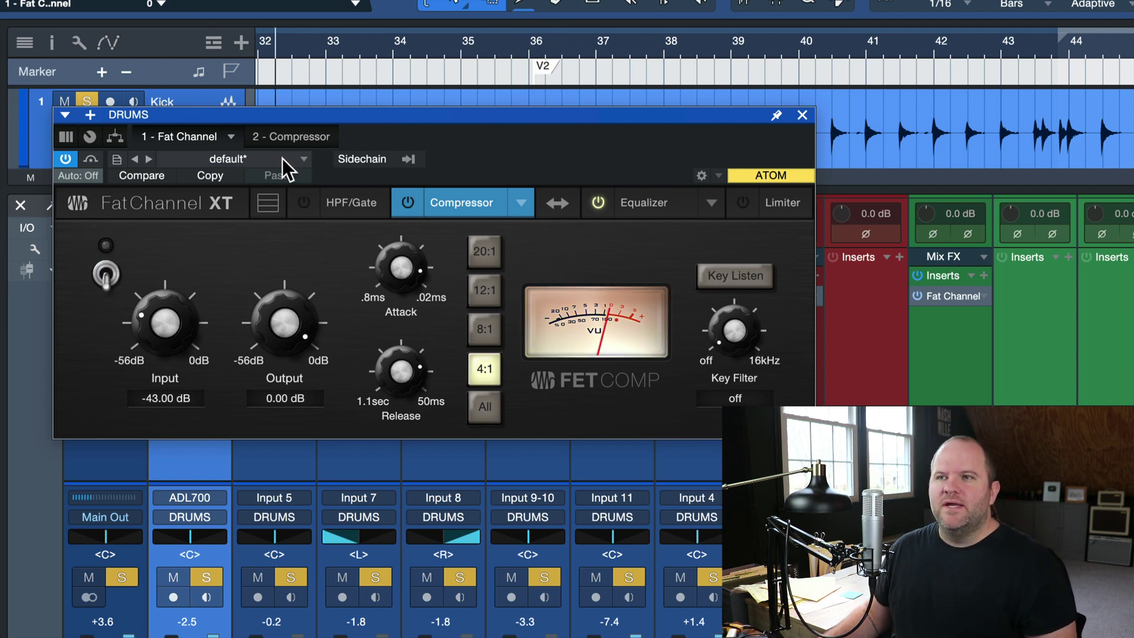
left_click(392, 48)
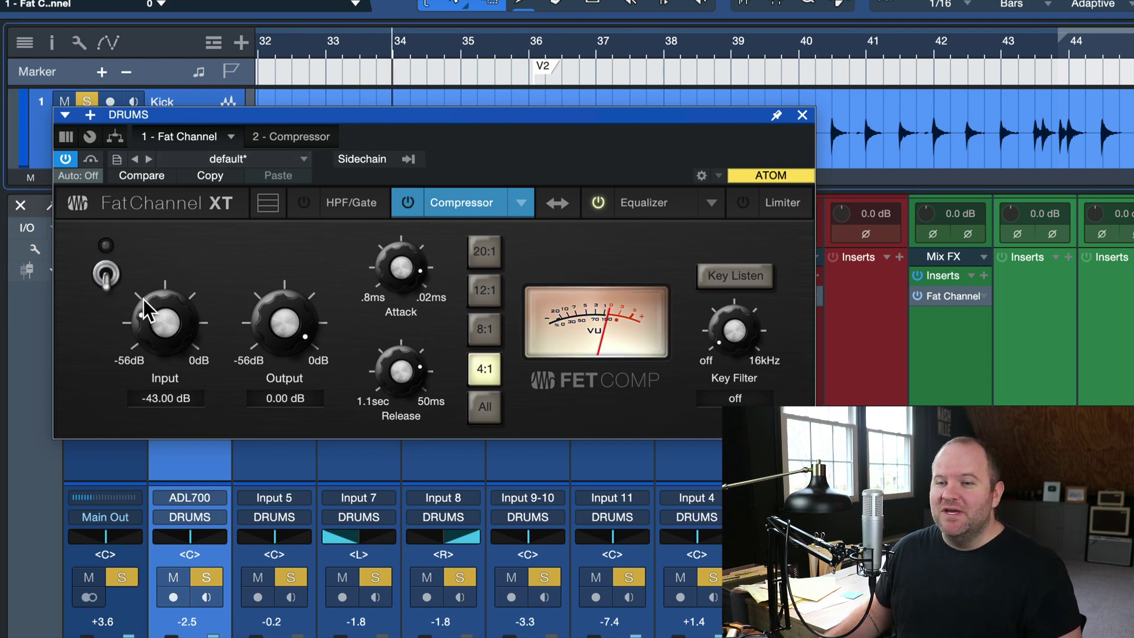
Sweep the FET compressor's input up to -12.20 dB and down to -39.92 dB, and reset it to -43 dB.
left_click_drag(157, 326, 170, 232)
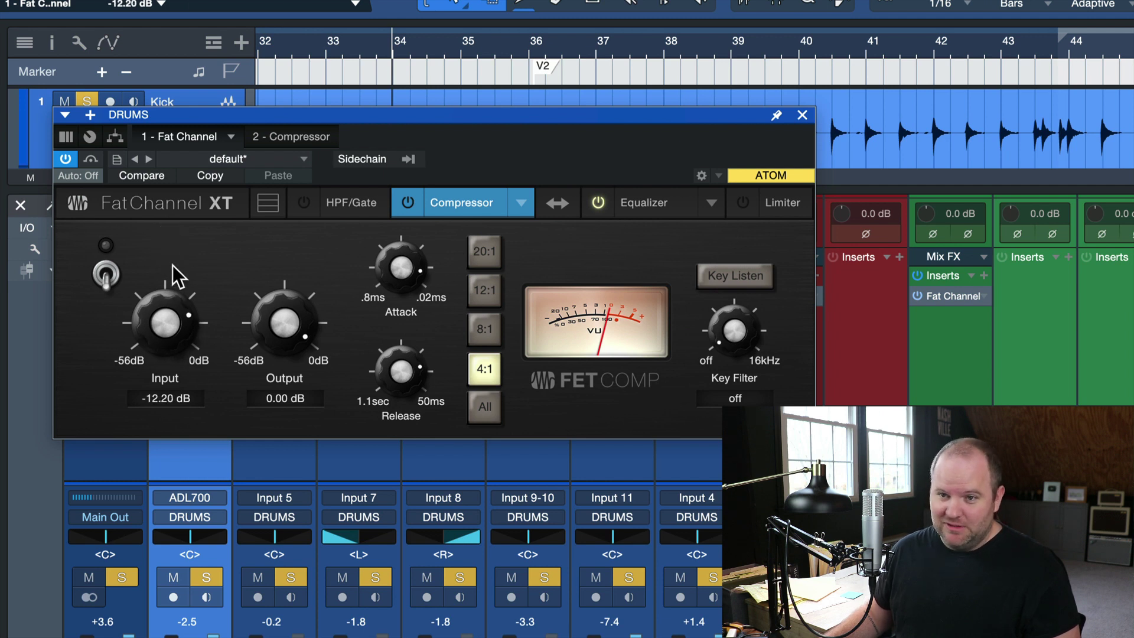
left_click_drag(176, 303, 167, 392)
left_click(167, 401)
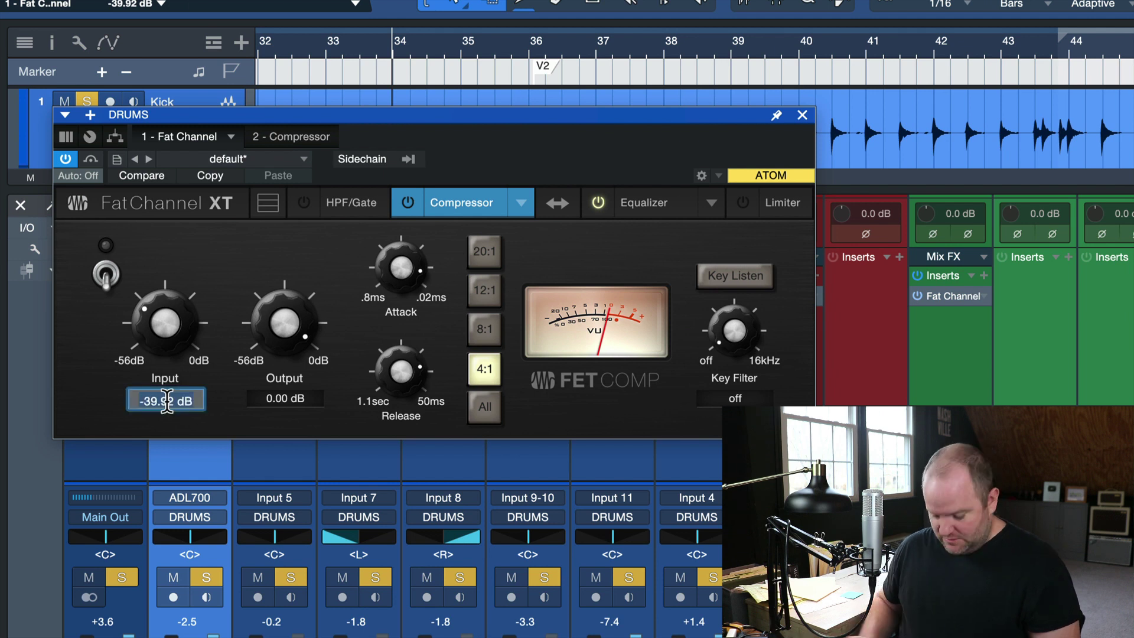
type("-43")
key("Return")
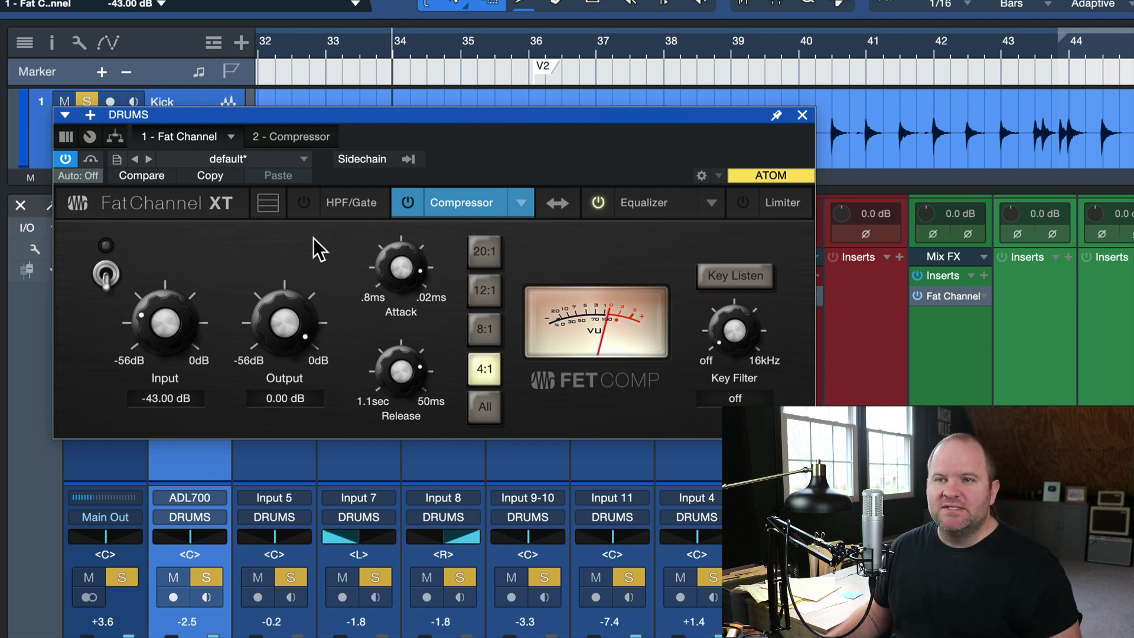
Look over the preset management options, close them without storing a default, and switch the FET compressor on.
left_click(118, 160)
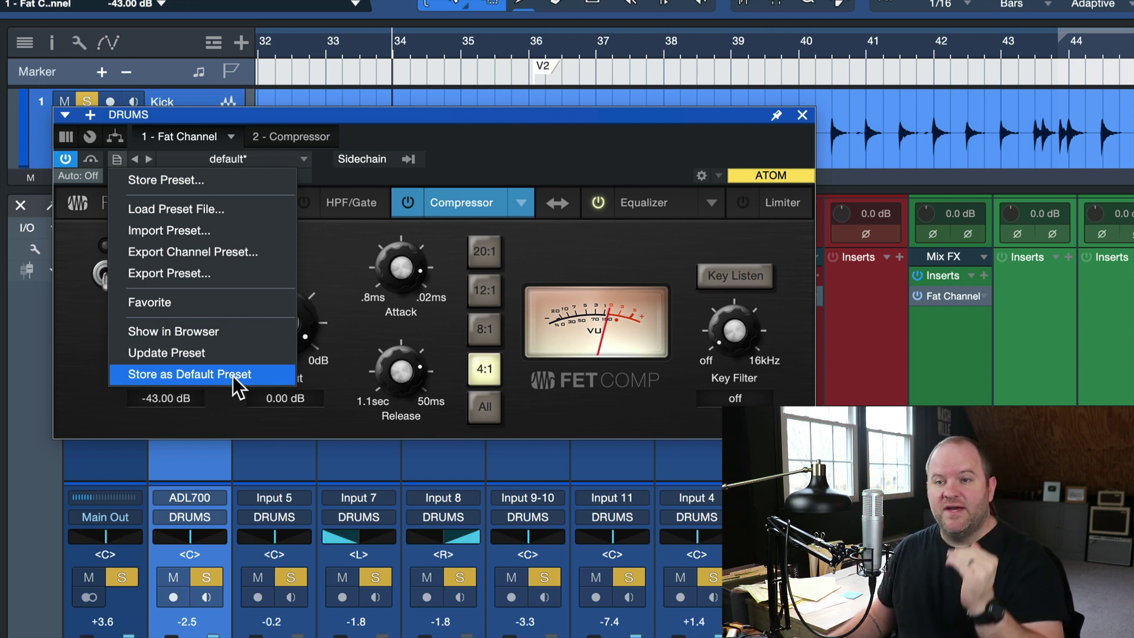
left_click(352, 333)
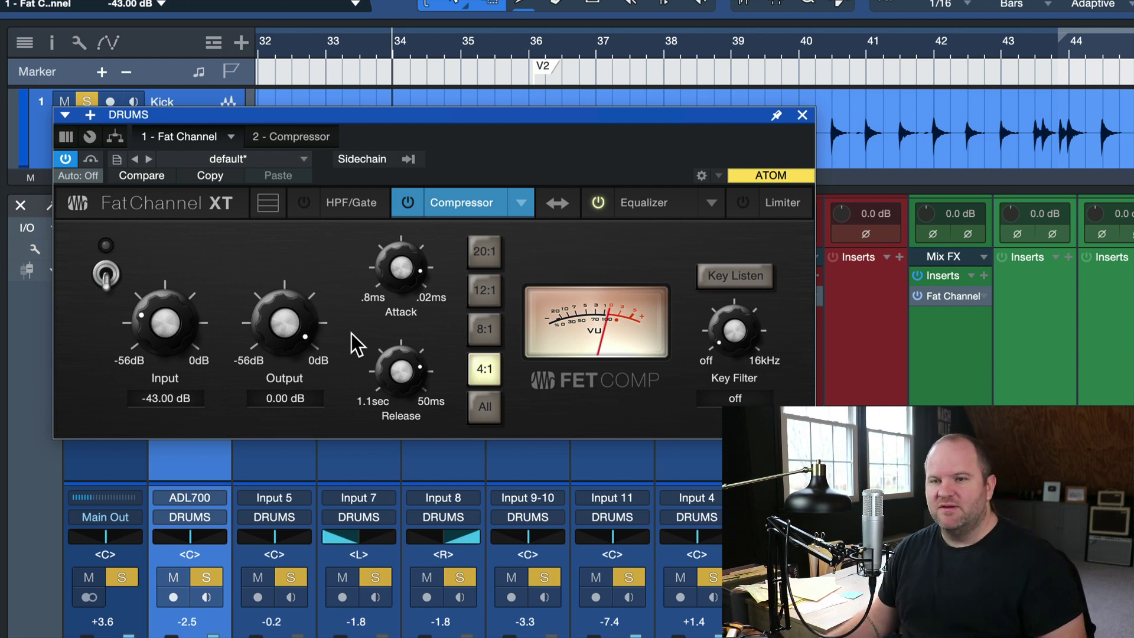
left_click(106, 273)
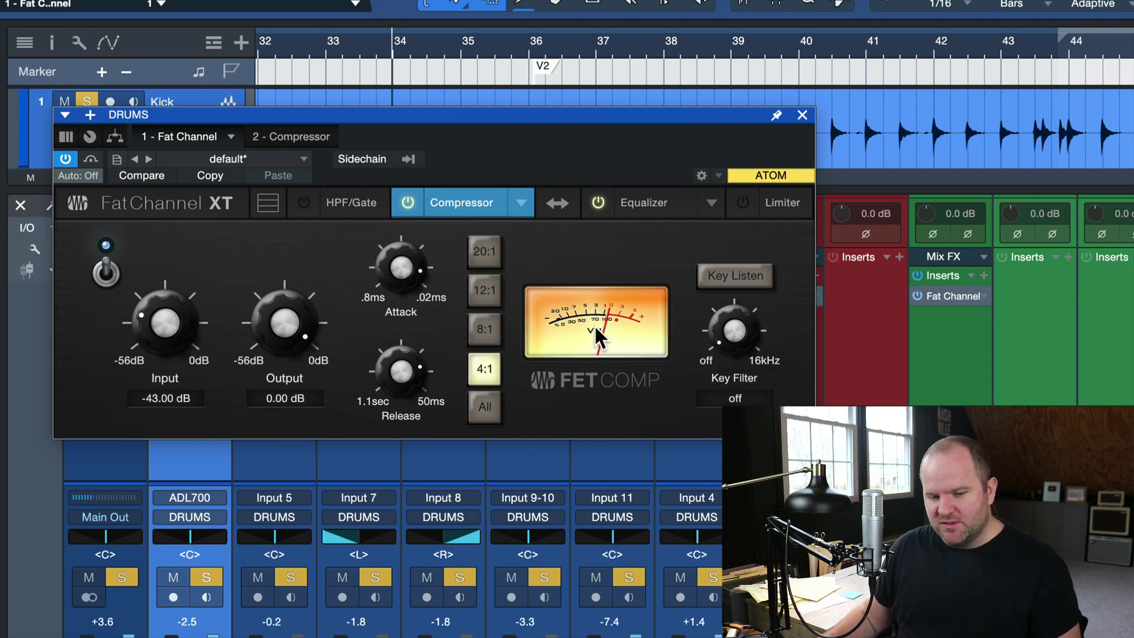
Sweep the FET compressor's input up to -16.96 dB and back down to -43.56 dB, leaving the output at 0.00 dB.
left_click_drag(158, 317, 157, 240)
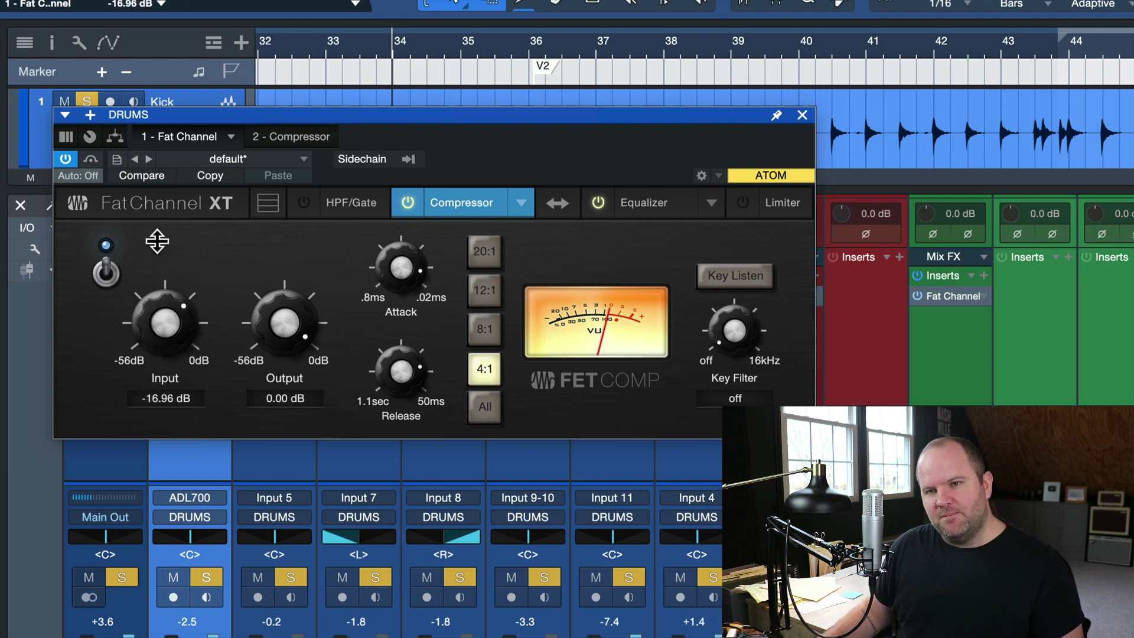
mouse_move(165, 315)
left_mouse_down()
mouse_move(159, 356)
mouse_move(160, 317)
left_mouse_up()
left_click_drag(296, 314, 286, 343)
left_click_drag(168, 350, 159, 319)
left_click_drag(265, 311, 258, 228)
left_click_drag(157, 316, 153, 419)
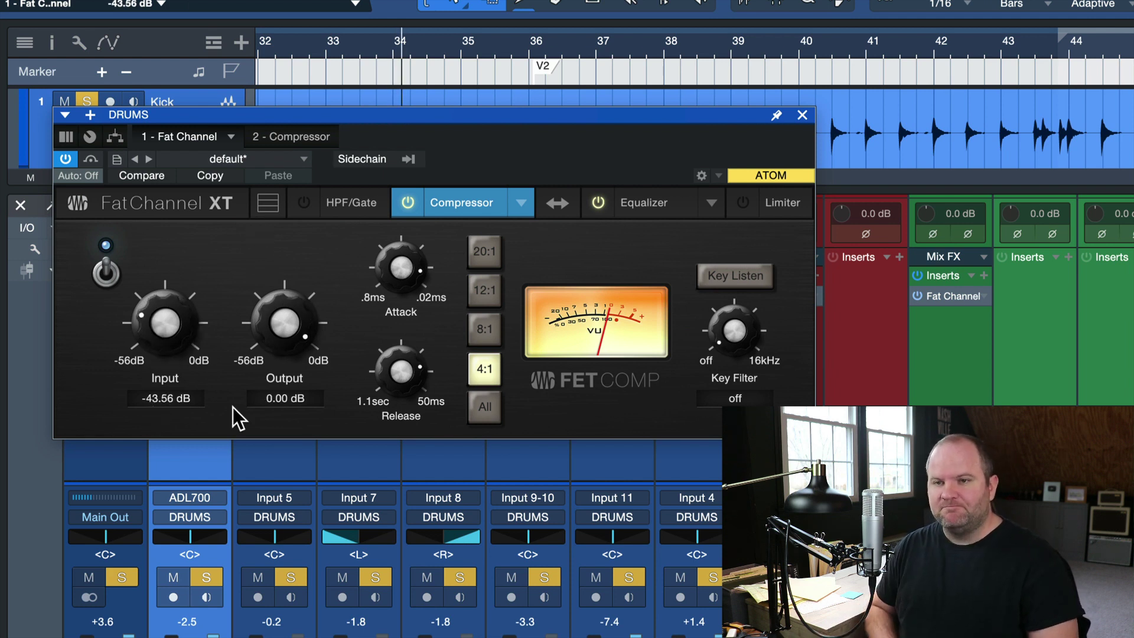
Raise the FET compressor's input through -37.12 dB to -26.48 dB, and lower the output through -28.00 dB to -43.68 dB.
left_click_drag(167, 313, 159, 304)
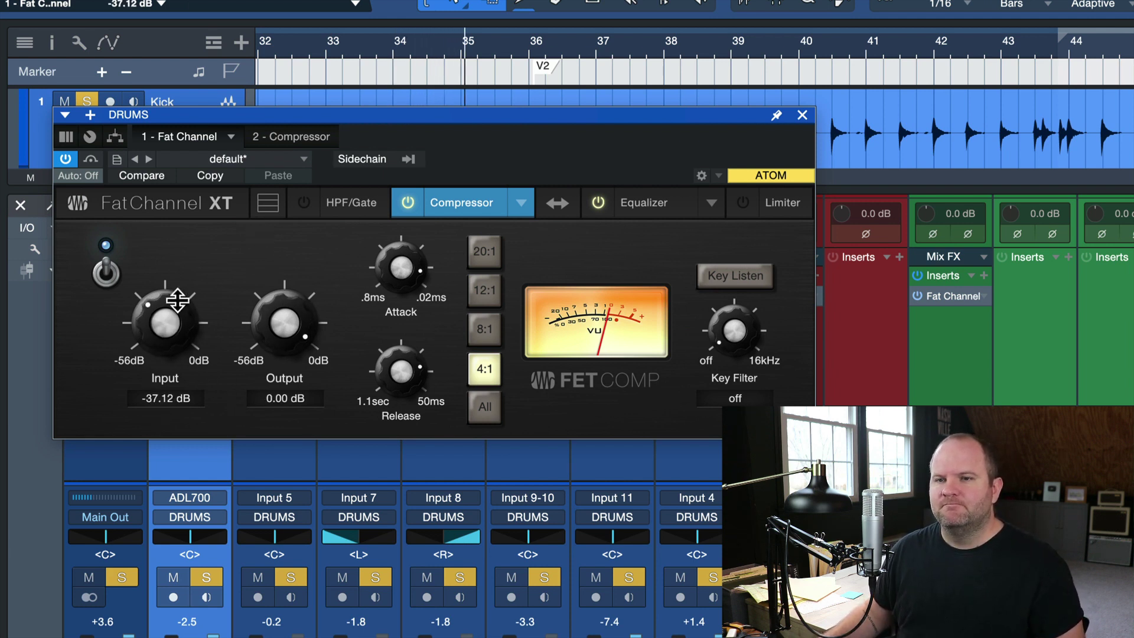
left_click_drag(284, 324, 282, 356)
left_click_drag(193, 341, 187, 299)
left_click_drag(285, 319, 253, 341)
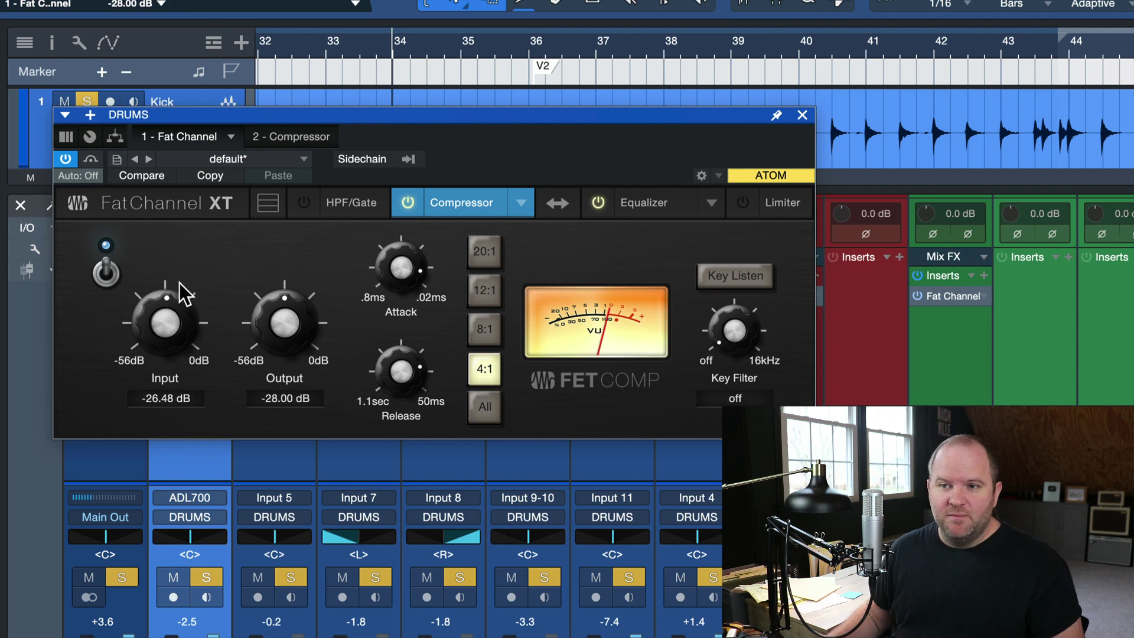
left_click_drag(299, 311, 305, 376)
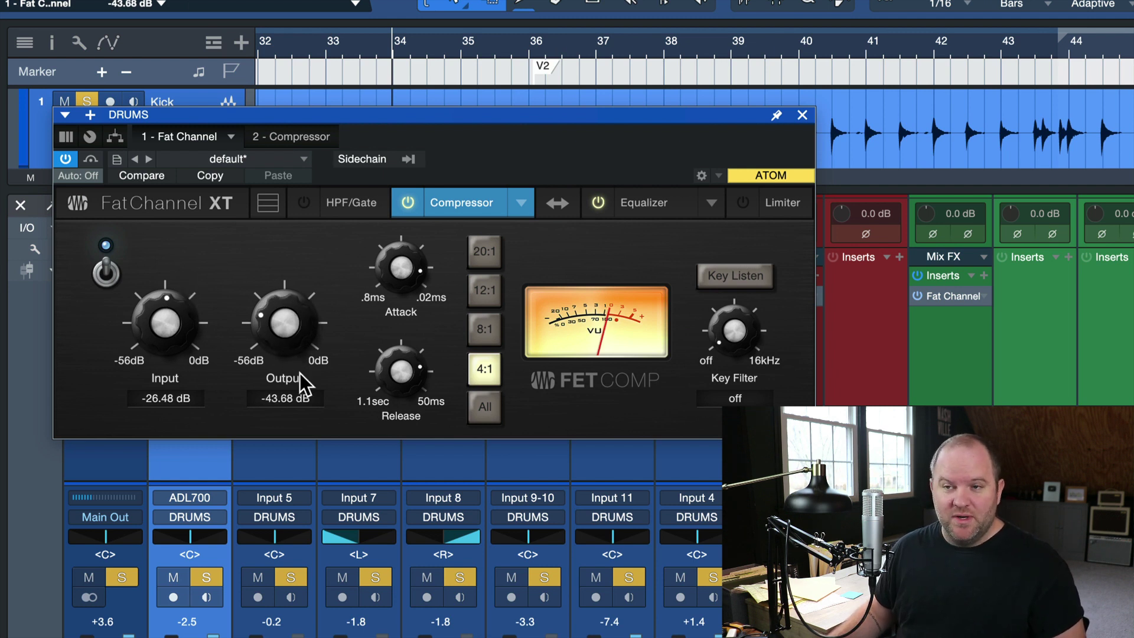
Move the FET compressor's input through -17.80 dB and -33.20 dB to -37.96 dB, and set the output to -45.36 dB.
left_click_drag(179, 338, 180, 311)
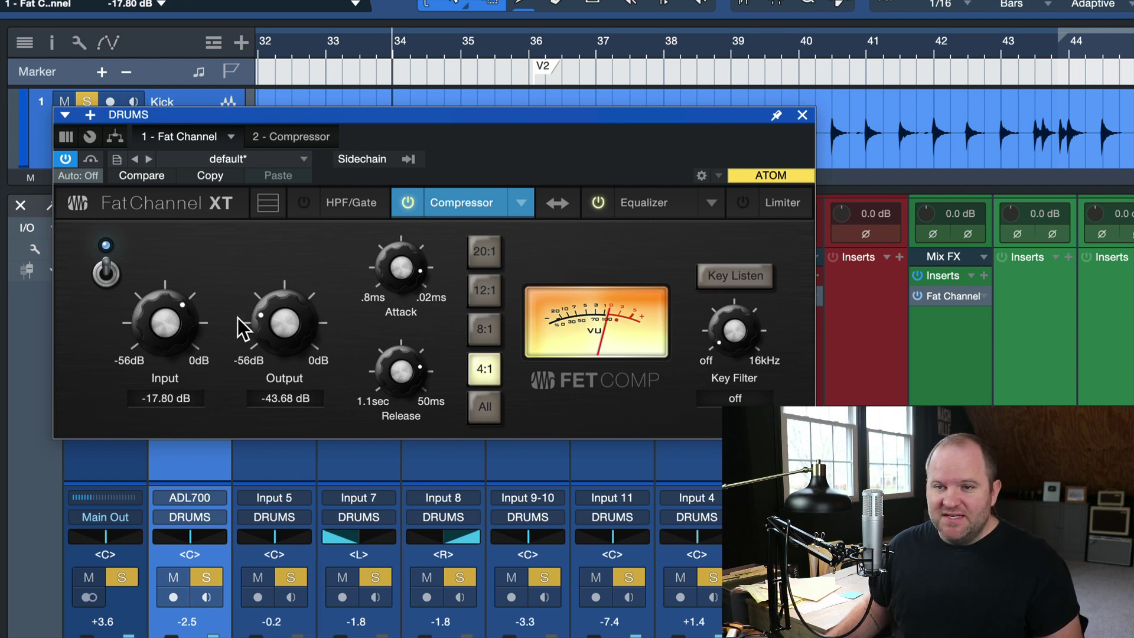
mouse_move(166, 313)
left_mouse_down()
mouse_move(166, 371)
mouse_move(171, 319)
left_mouse_up()
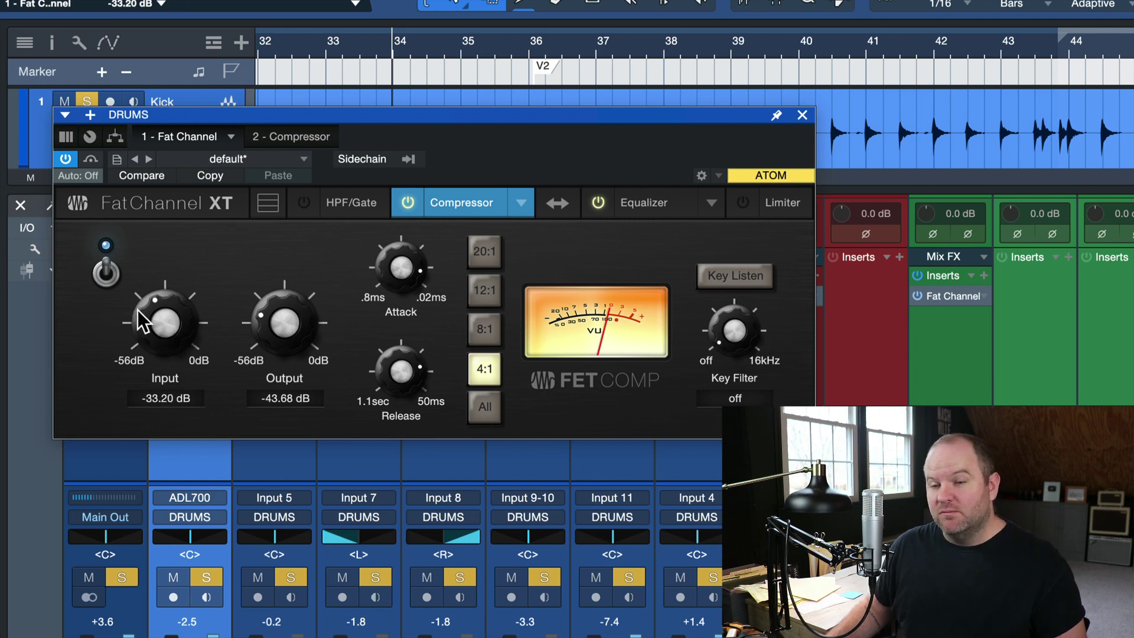
mouse_move(291, 324)
left_mouse_down()
mouse_move(285, 299)
mouse_move(281, 313)
left_mouse_up()
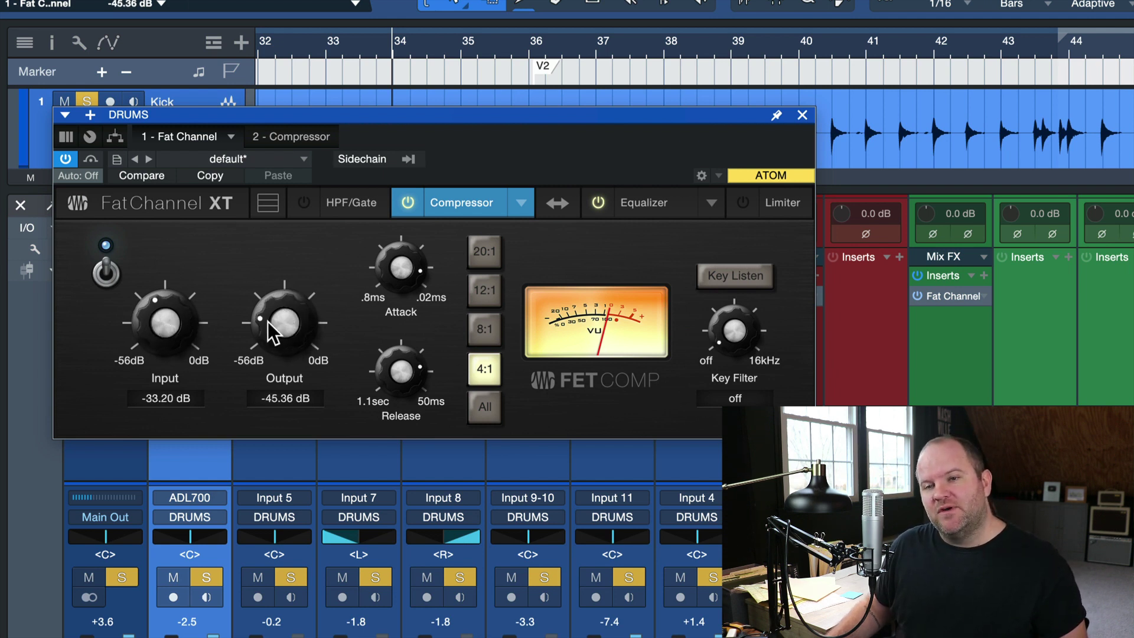
left_click_drag(161, 317, 161, 341)
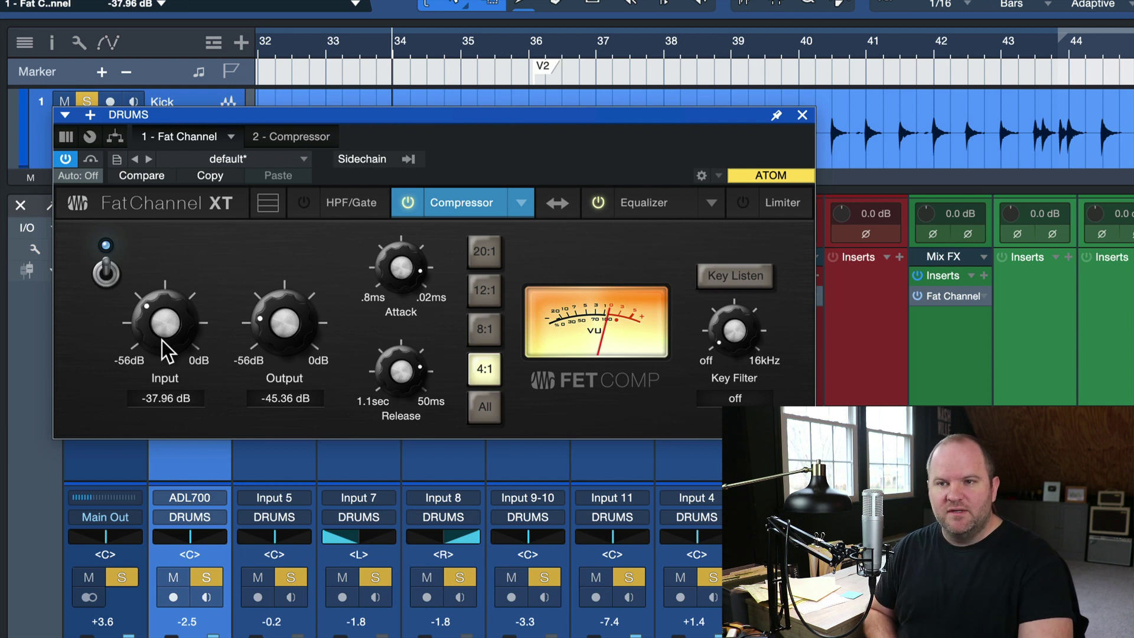
With the drums playing, set the FET compressor's input to -24.24 dB and output to -14.56 dB, with the fastest release of 50 ms.
left_click_drag(169, 322, 167, 274)
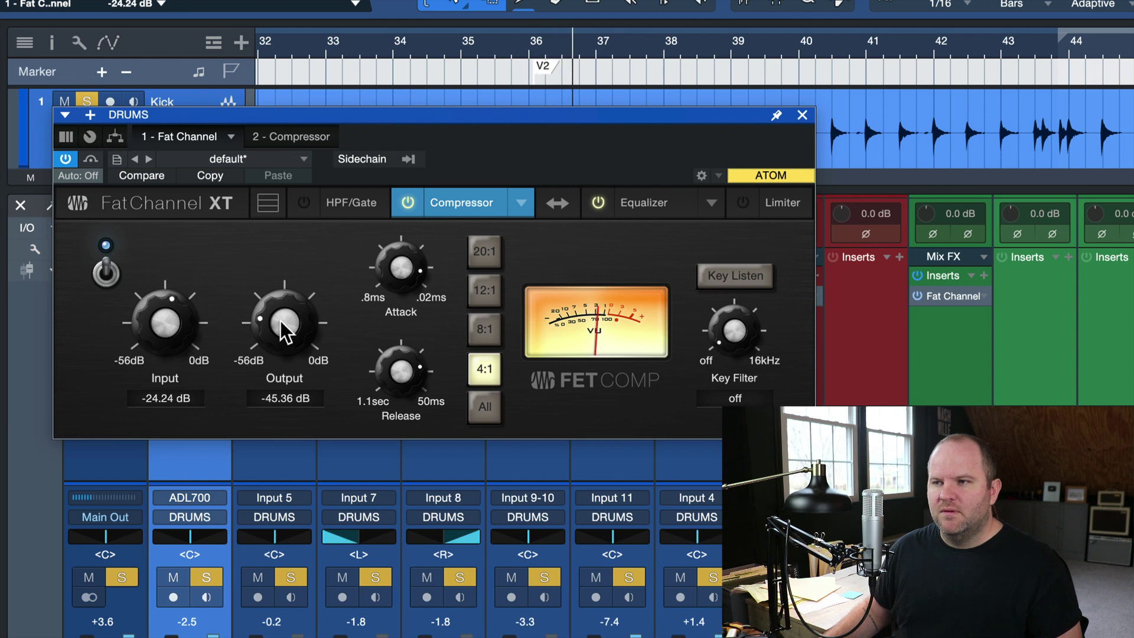
left_click_drag(284, 321, 289, 211)
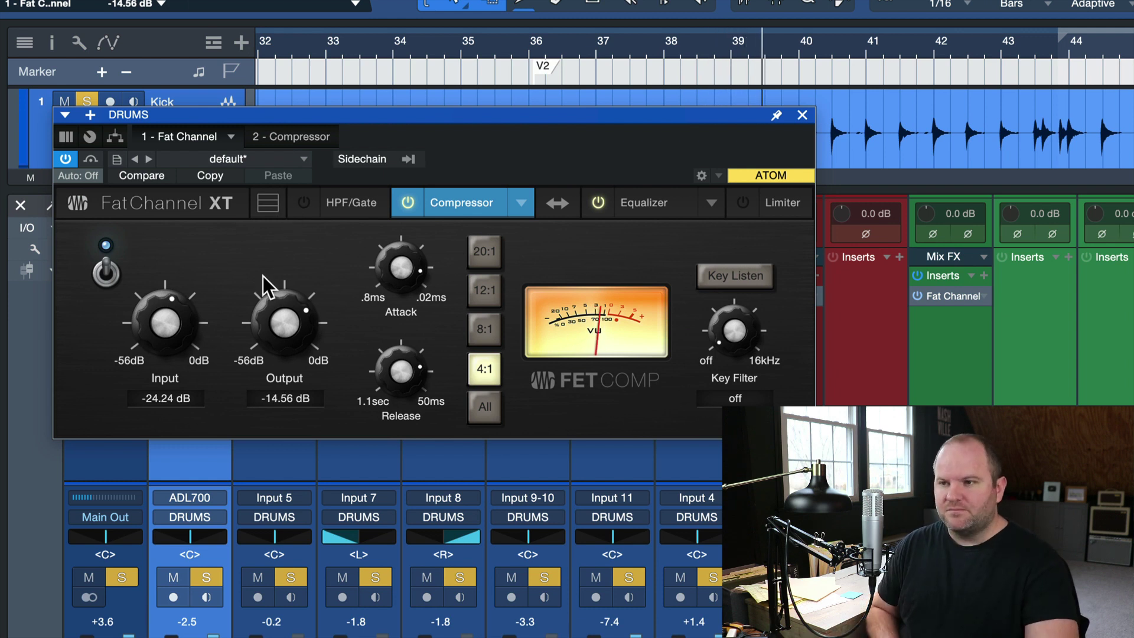
key("space")
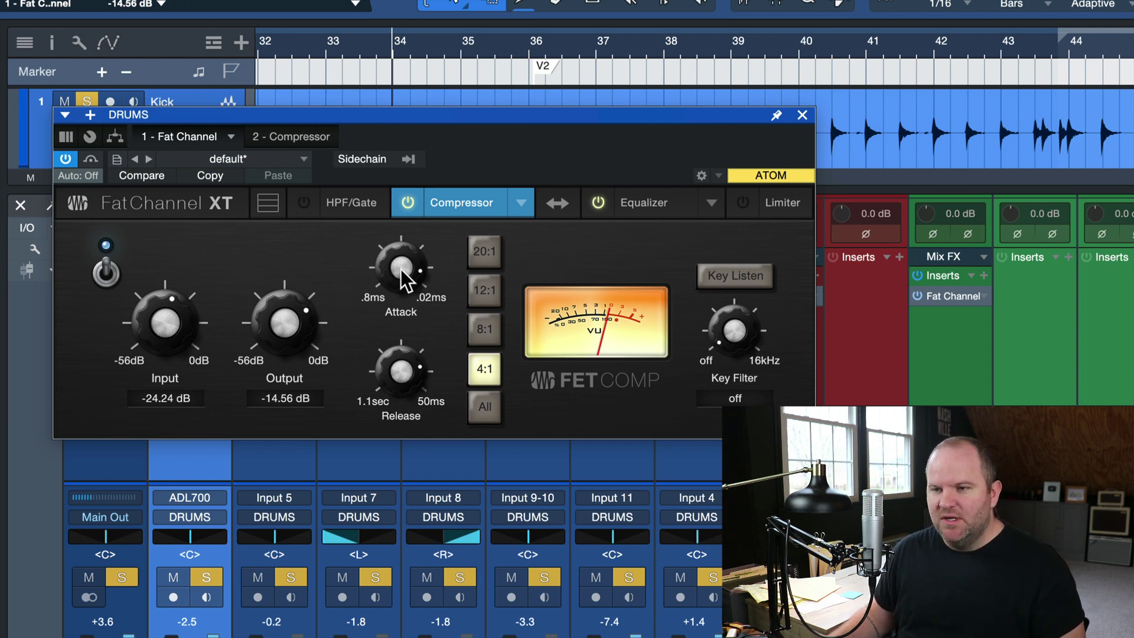
left_click_drag(407, 381, 401, 282)
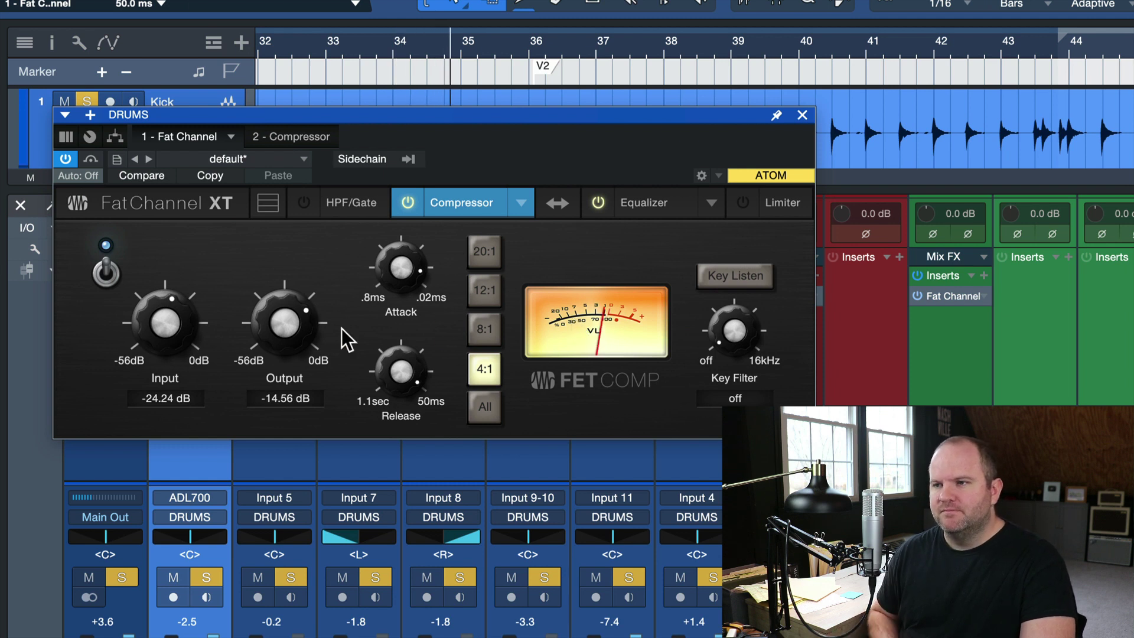
key("space")
Raise the FET compressor's input to -18.36 dB and balance the output down to -20.72 dB during drum playback.
left_click_drag(167, 334, 165, 311)
left_click_drag(258, 305, 258, 323)
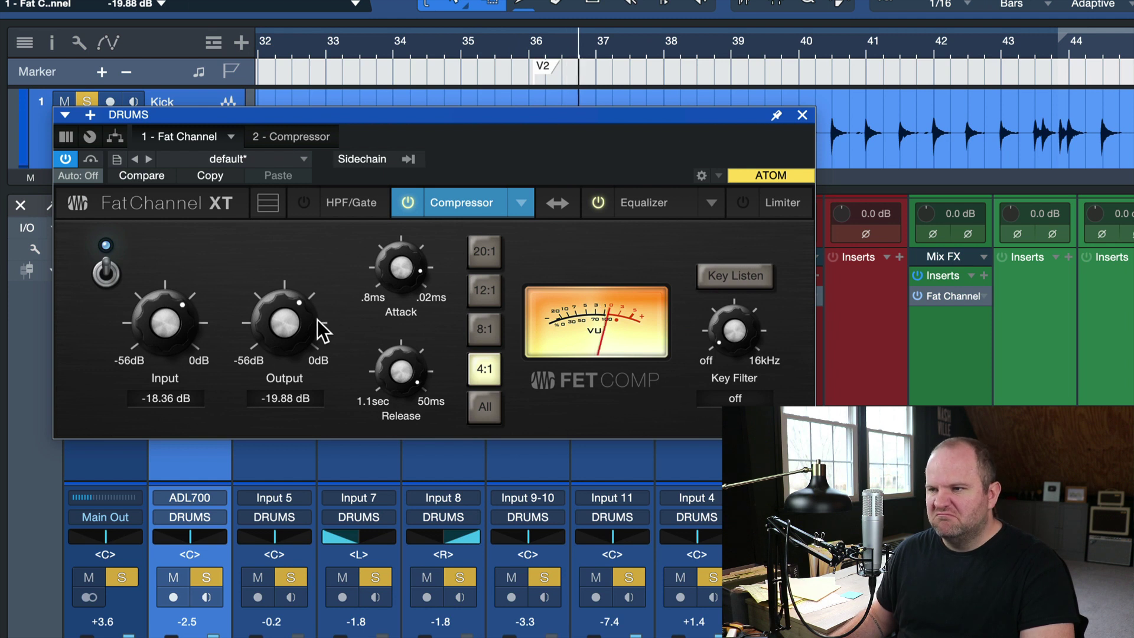
left_click_drag(300, 319, 298, 307)
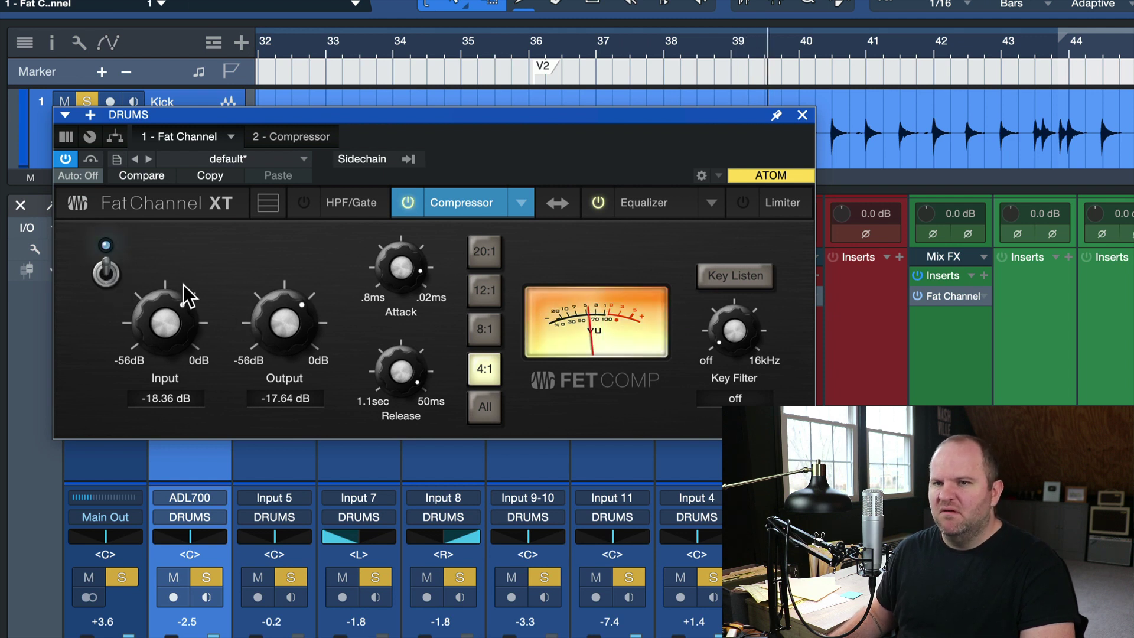
left_click_drag(260, 320, 260, 326)
Compare the drums with the FET compressor switched off and on, leaving it on.
left_click(101, 256)
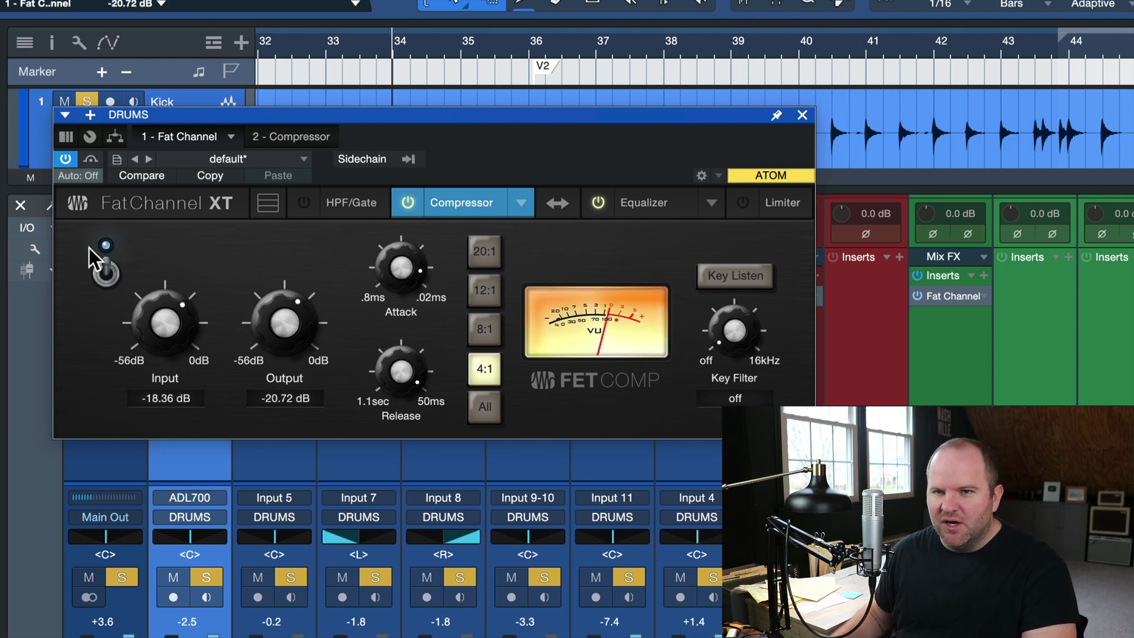
left_click(103, 266)
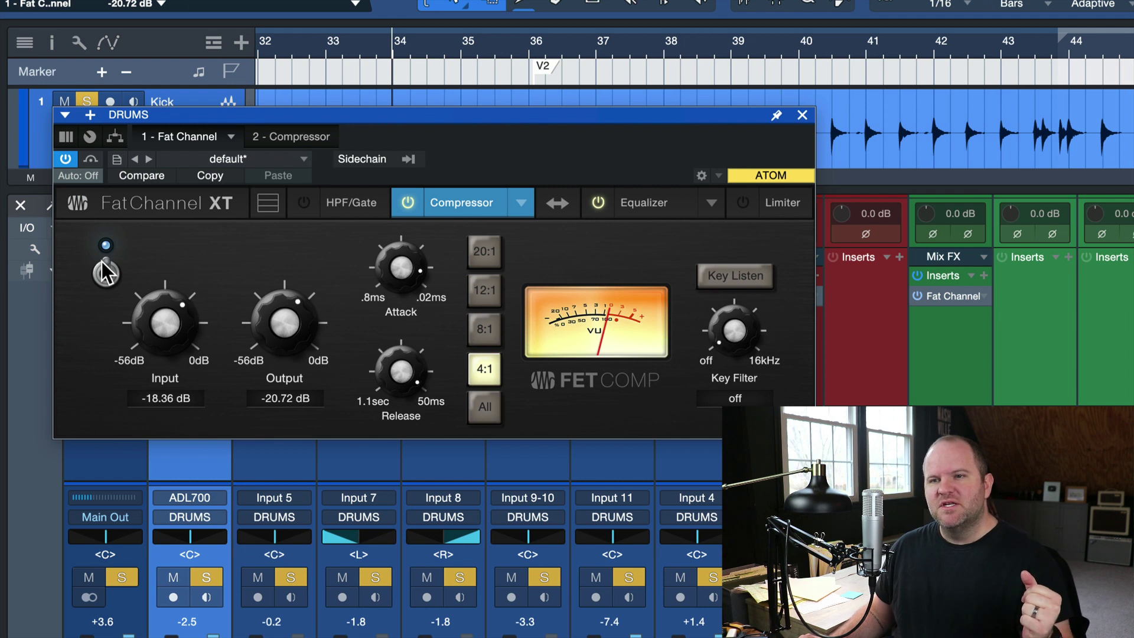
left_click(105, 270)
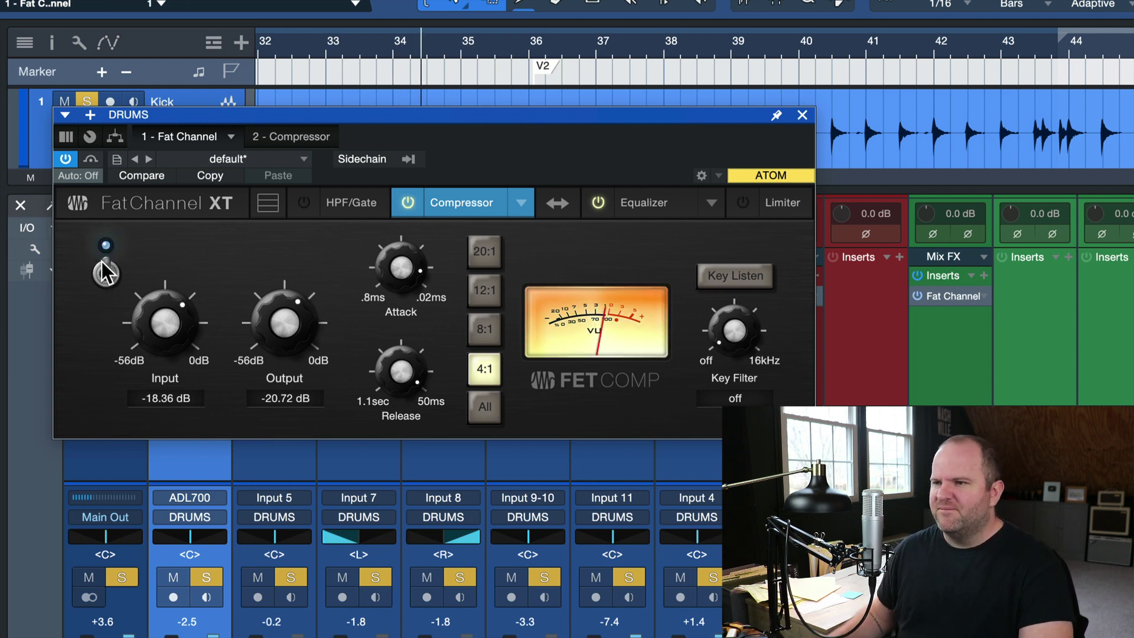
left_click(104, 270)
left_click(104, 270)
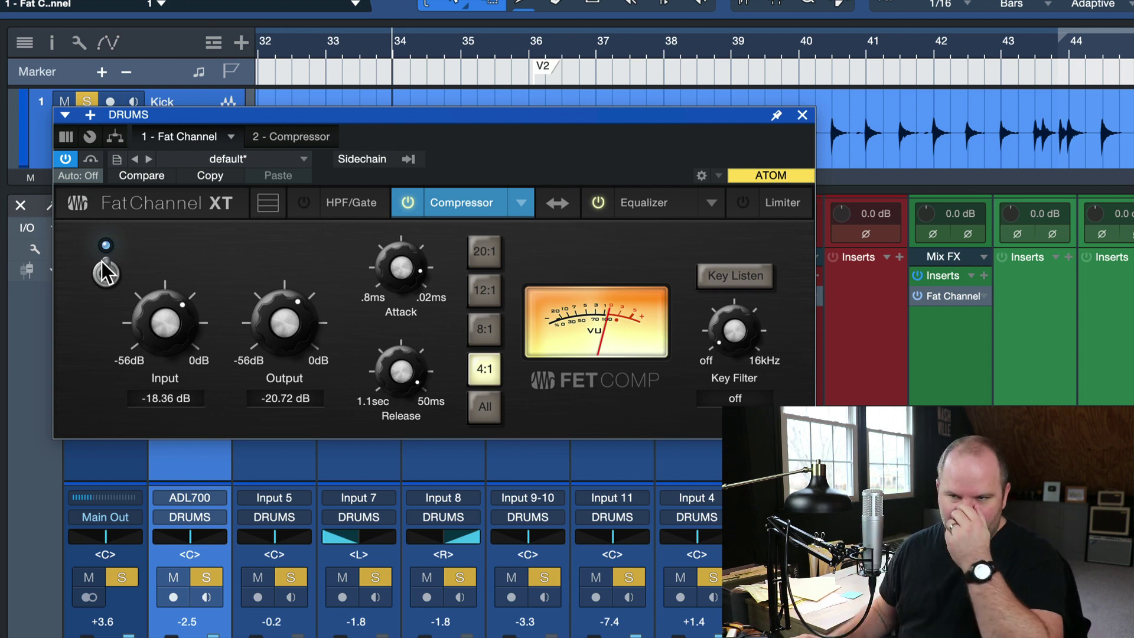
Audition the FET compressor's 8:1, 12:1, 20:1 and All ratios on the drums, and return the ratio to 4:1.
left_click(485, 328)
left_click(484, 291)
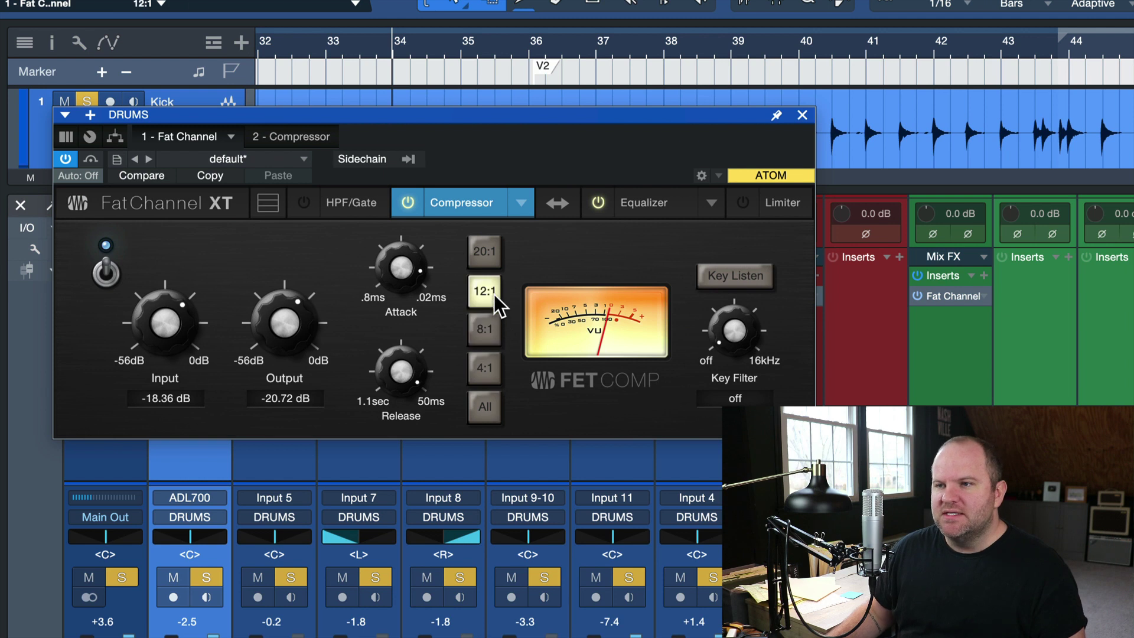
left_click(484, 252)
left_click(483, 365)
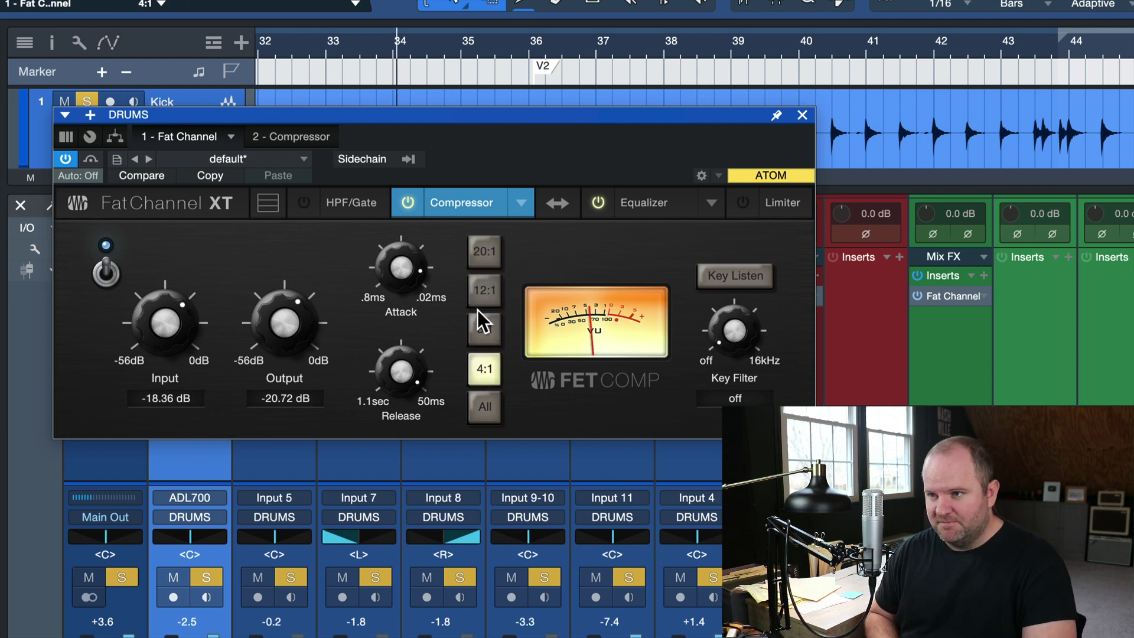
left_click(491, 331)
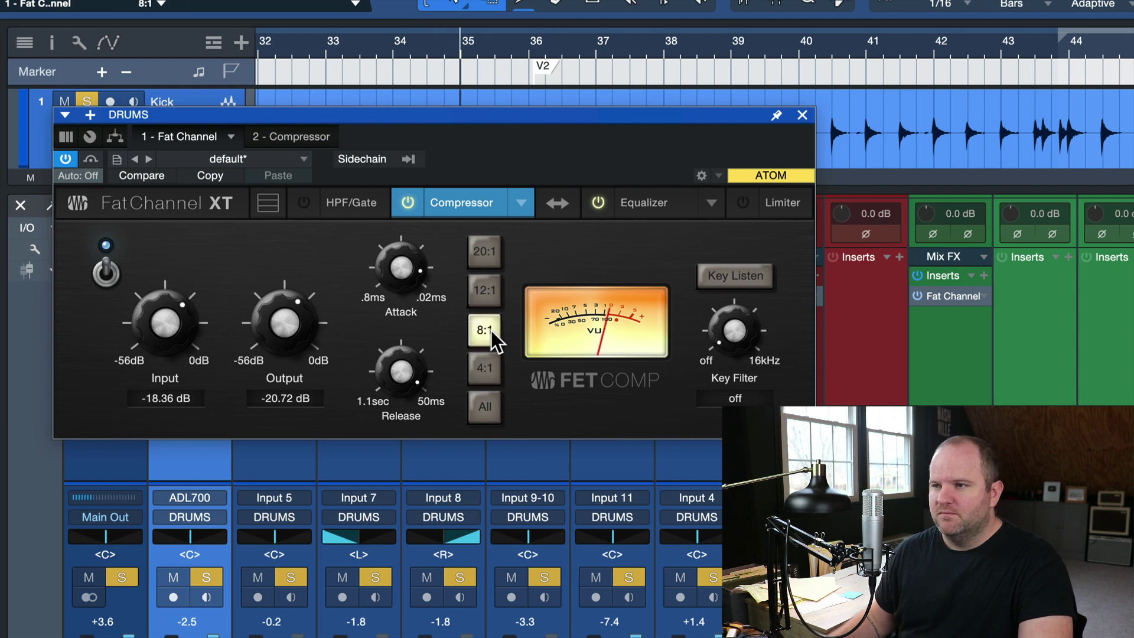
left_click(487, 286)
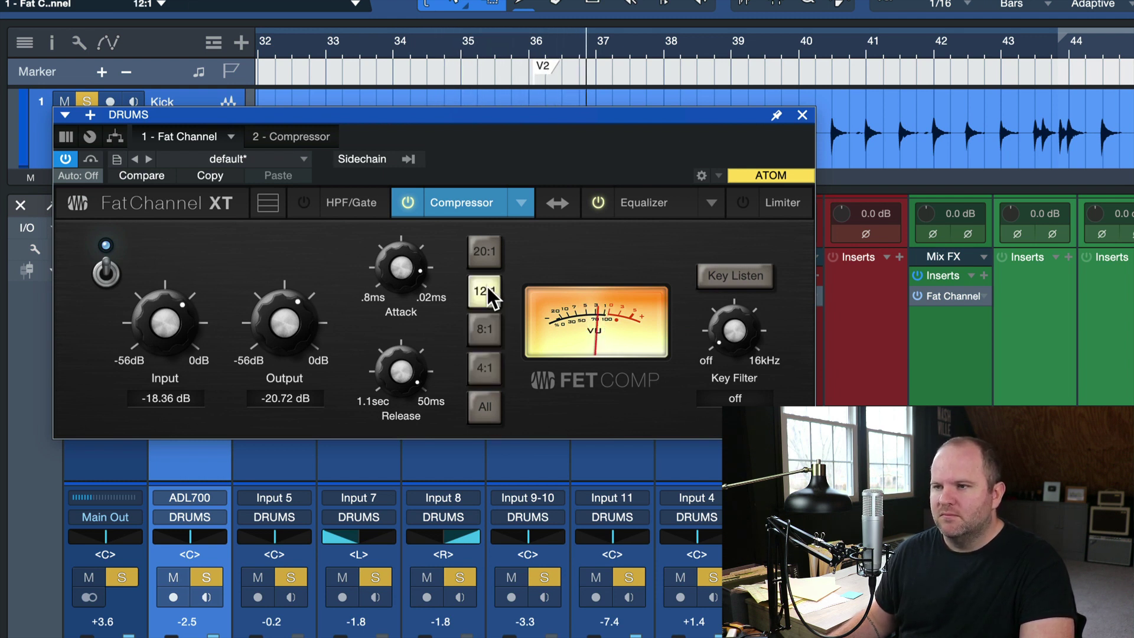
left_click(487, 252)
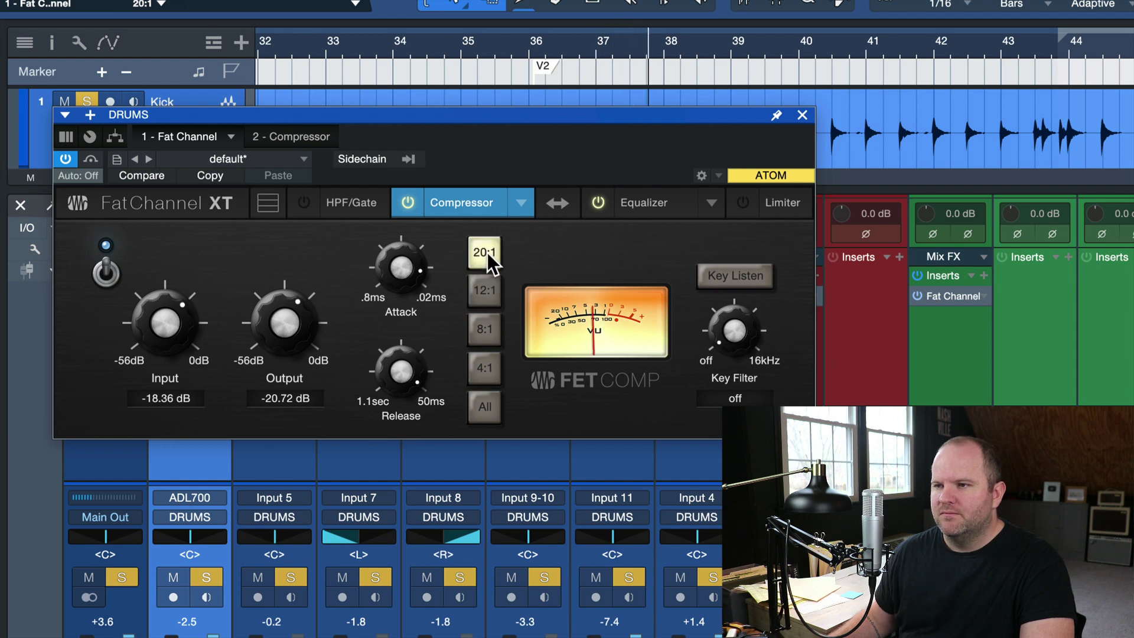
left_click(483, 408)
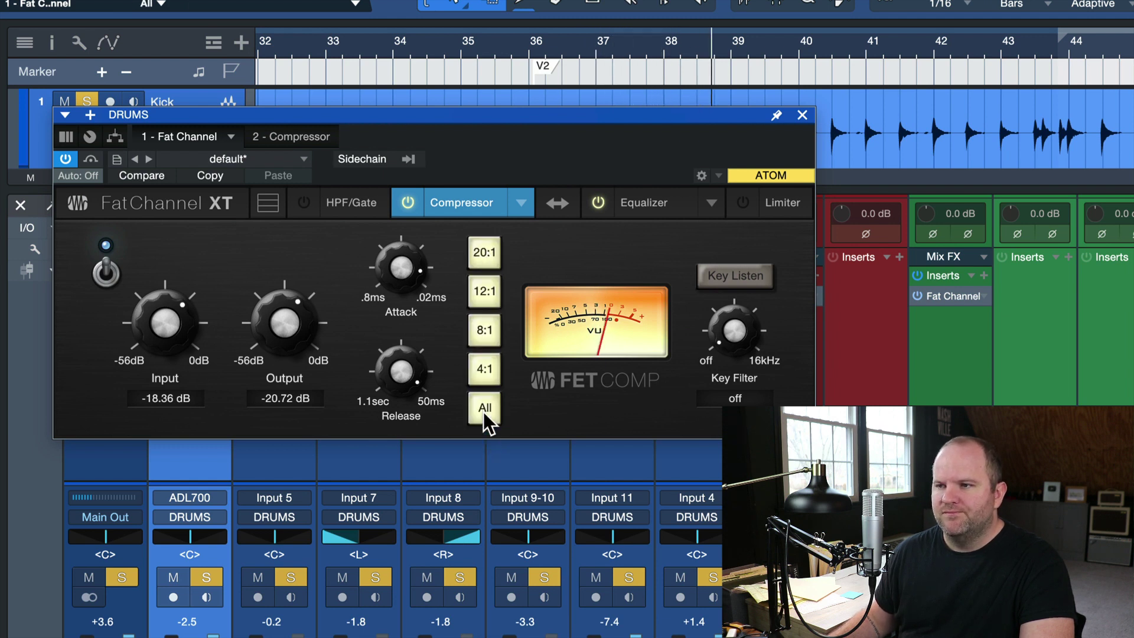
left_click(483, 365)
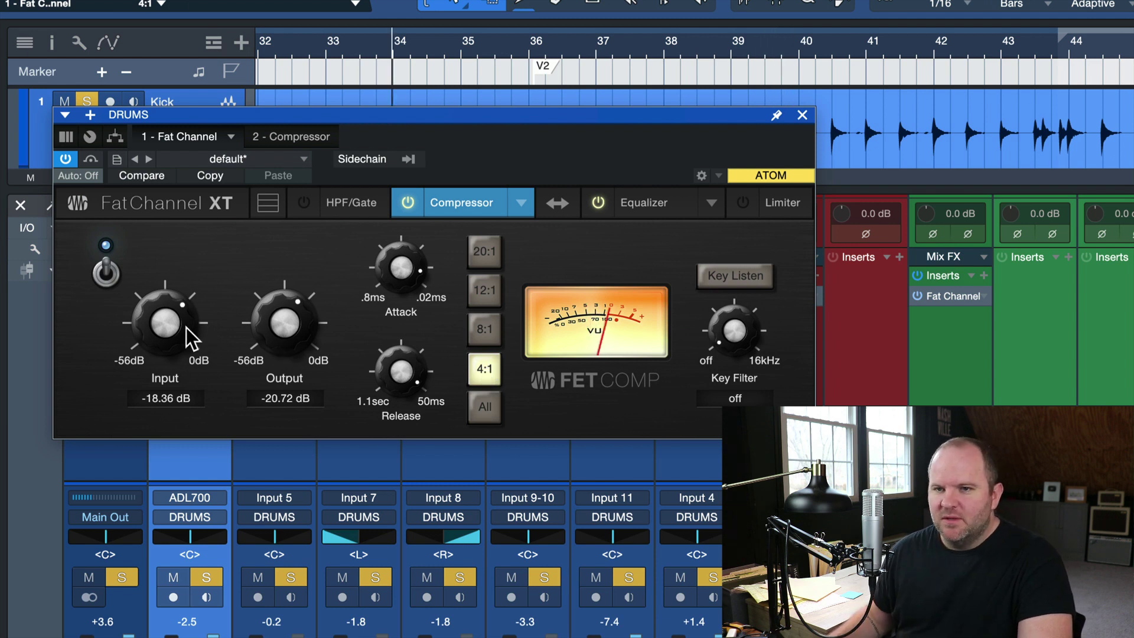
Set the input to -8.56 dB and the output to -22.40 dB while auditioning the ratios from 8:1 up to All.
left_click_drag(185, 327, 185, 293)
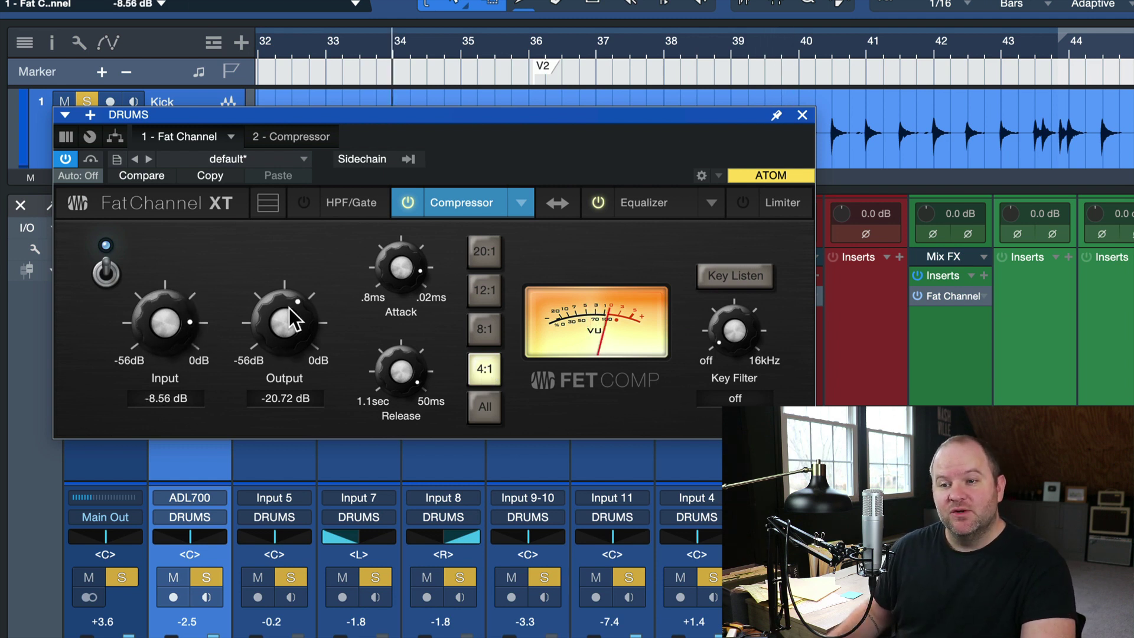
left_click_drag(288, 307, 288, 341)
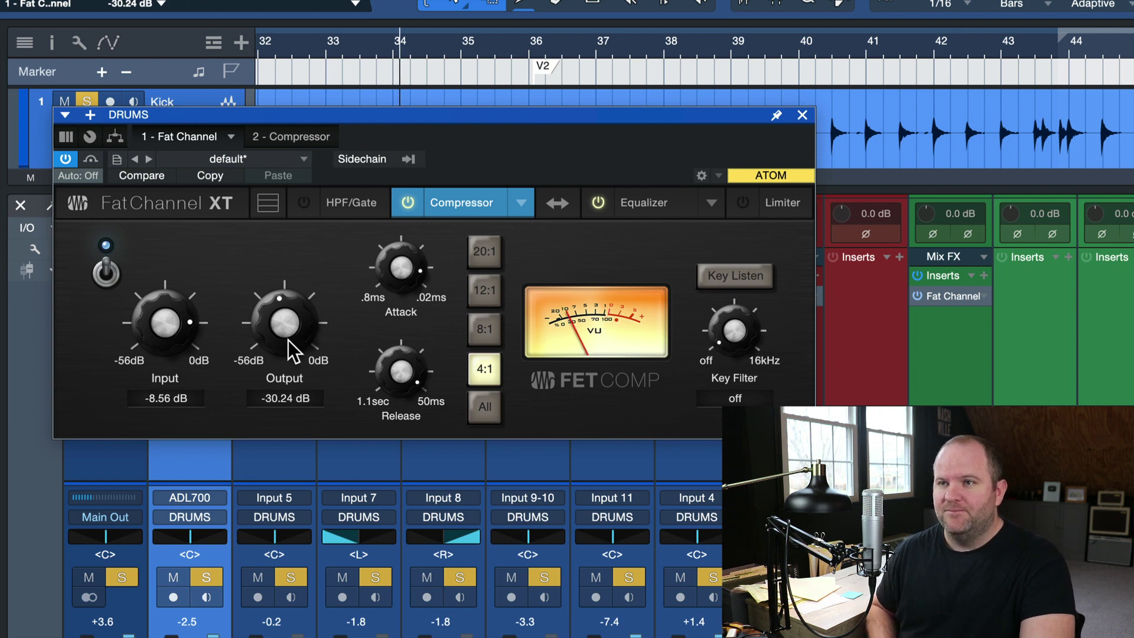
left_click(487, 320)
left_click(484, 290)
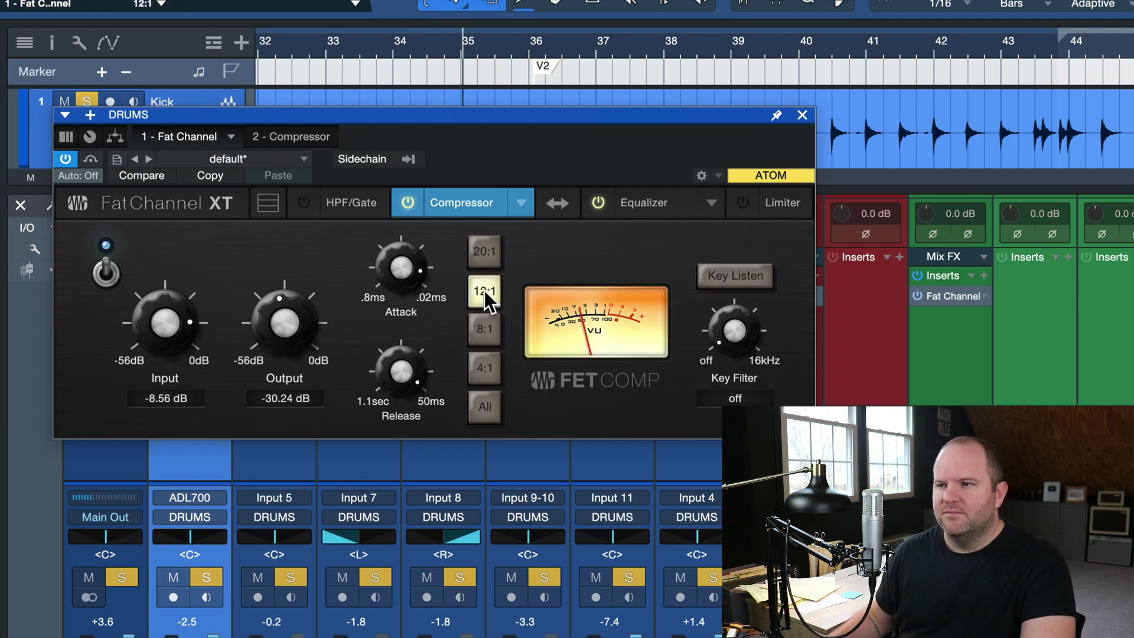
left_click(481, 260)
left_click(484, 417)
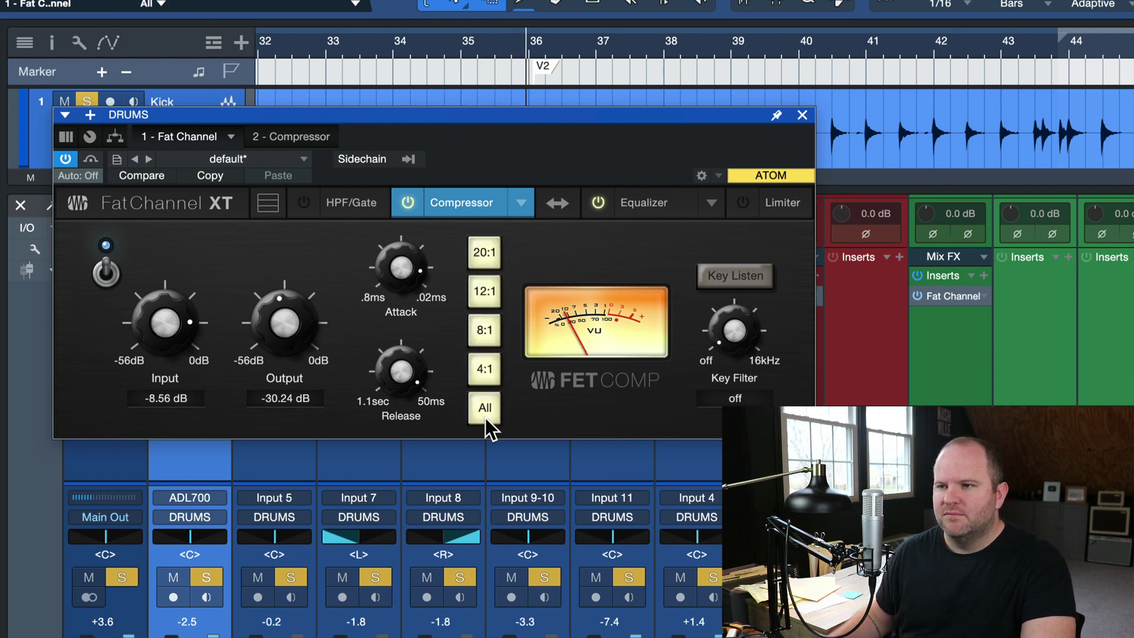
left_click_drag(285, 322, 286, 291)
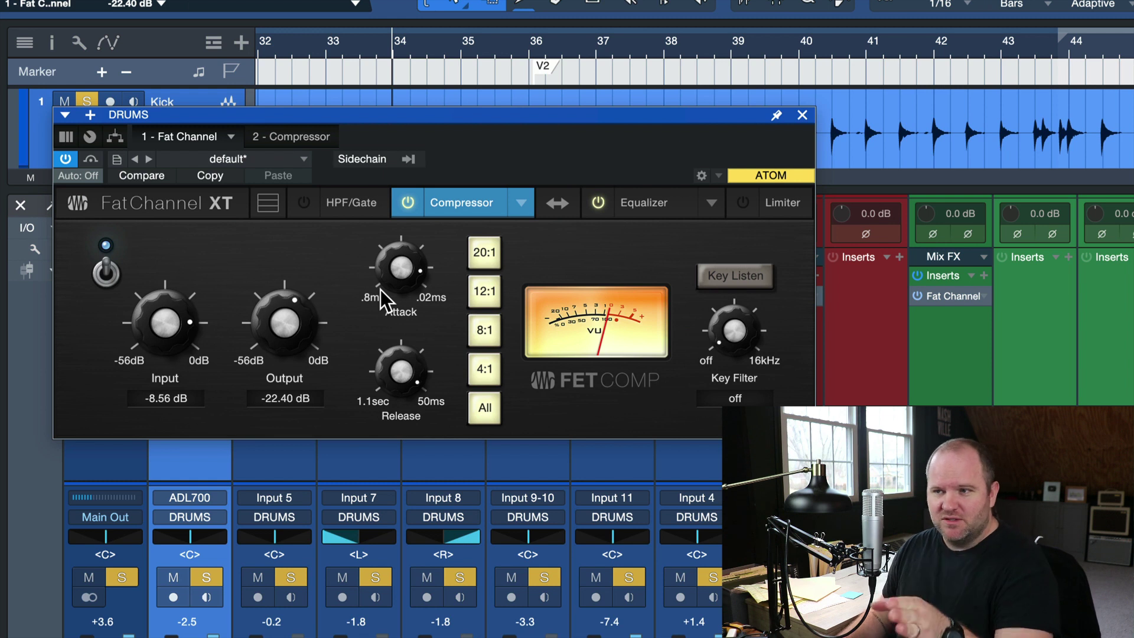
Step through the FET compressor's individual ratios and the All setting, ending with the ratio at 4:1.
left_click(487, 394)
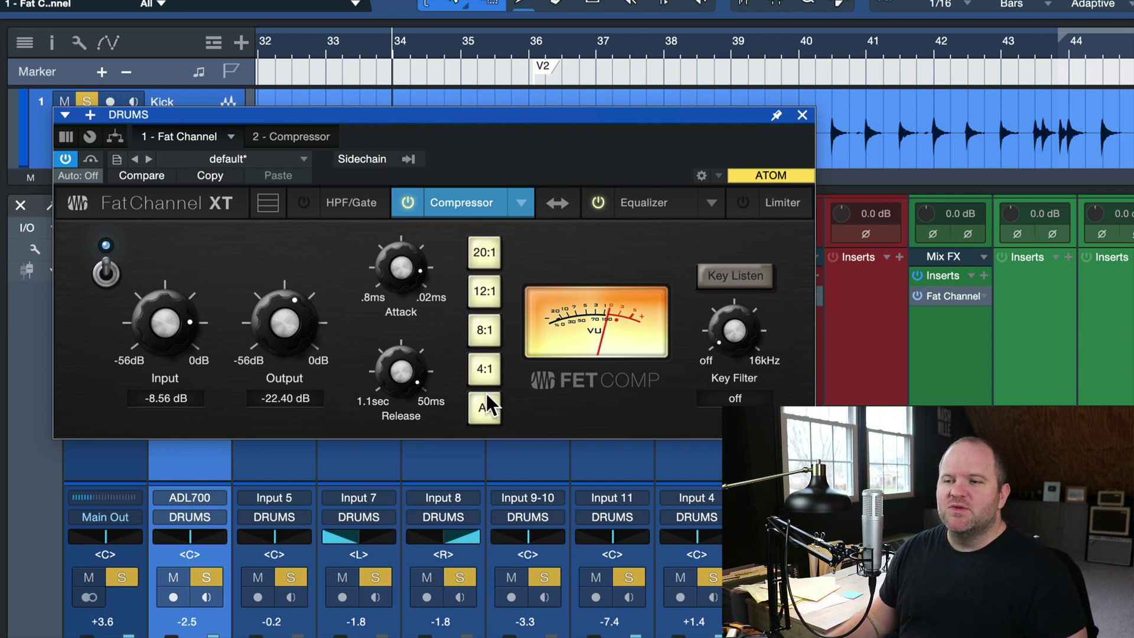
left_click(491, 330)
left_click(488, 292)
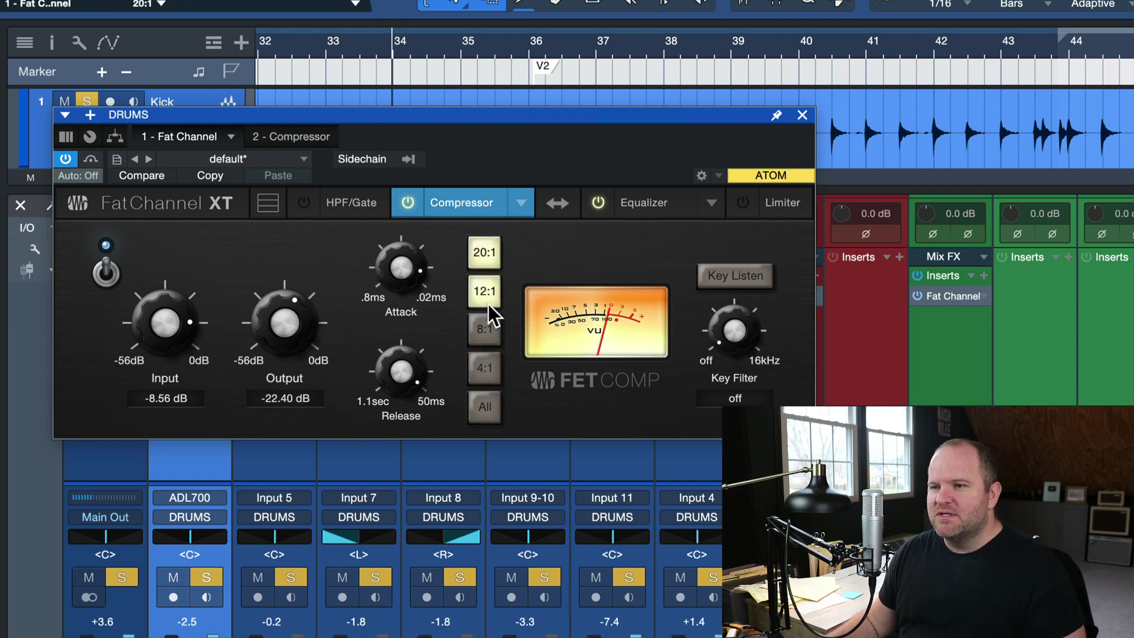
left_click(487, 325)
left_click(487, 399)
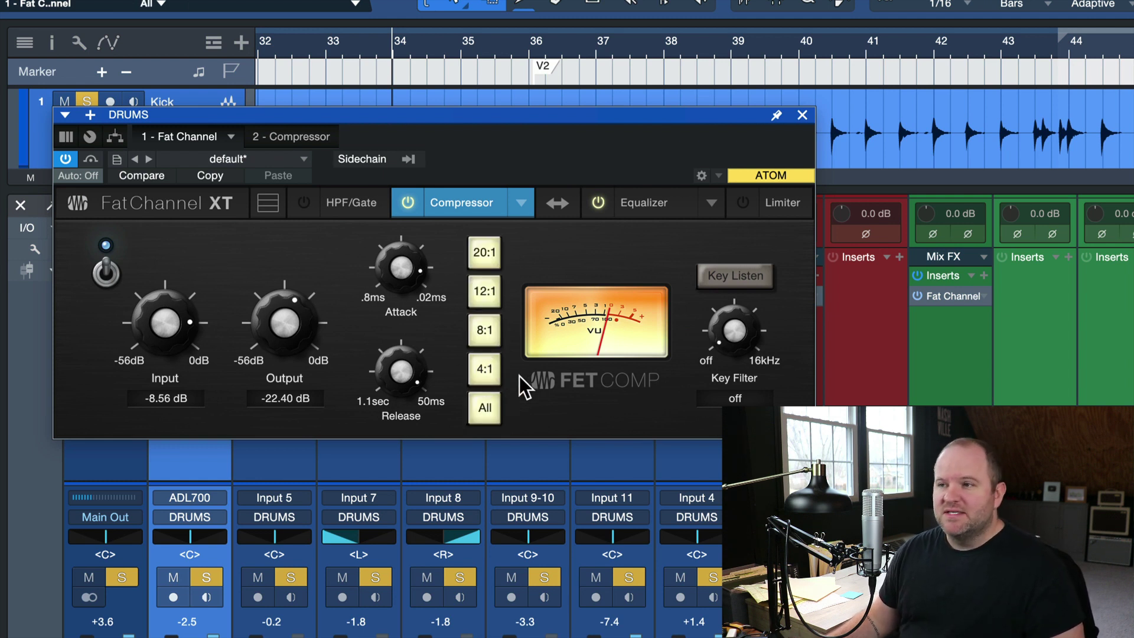
left_click(484, 369)
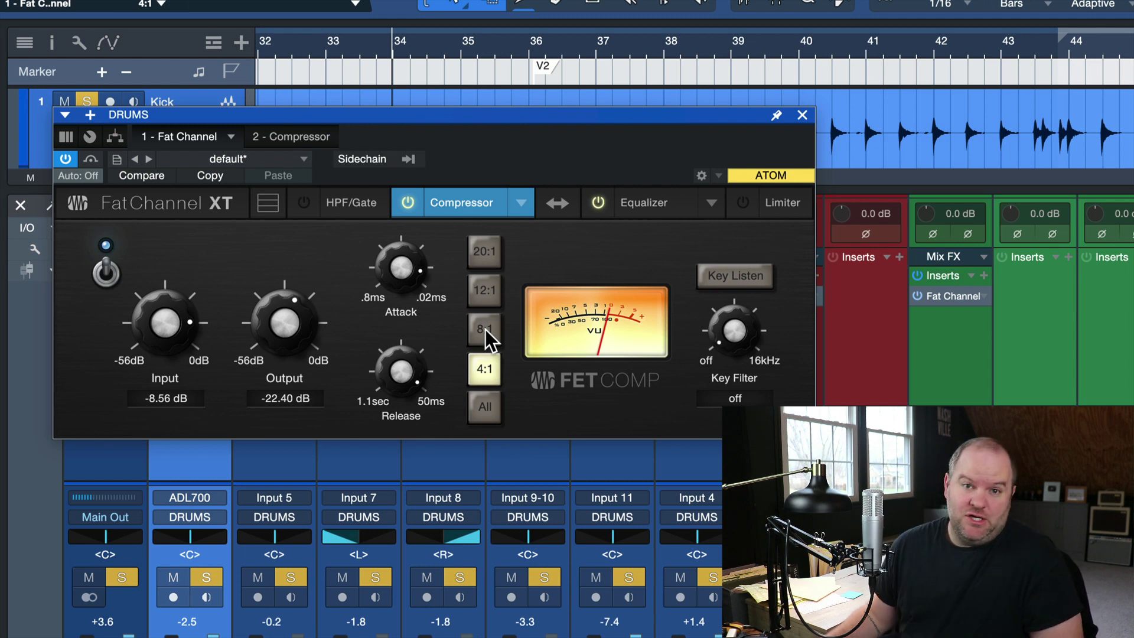
Check the compressor model selection and move the DRUMS plug-in window slightly lower over the mixer.
left_click(521, 203)
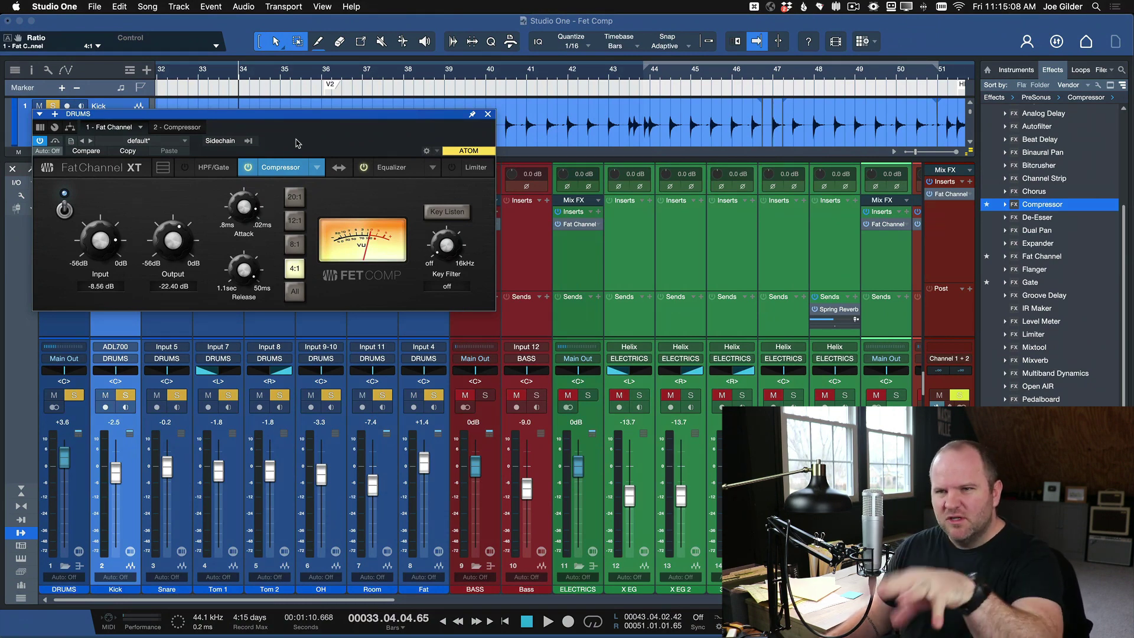
left_click_drag(282, 116, 318, 135)
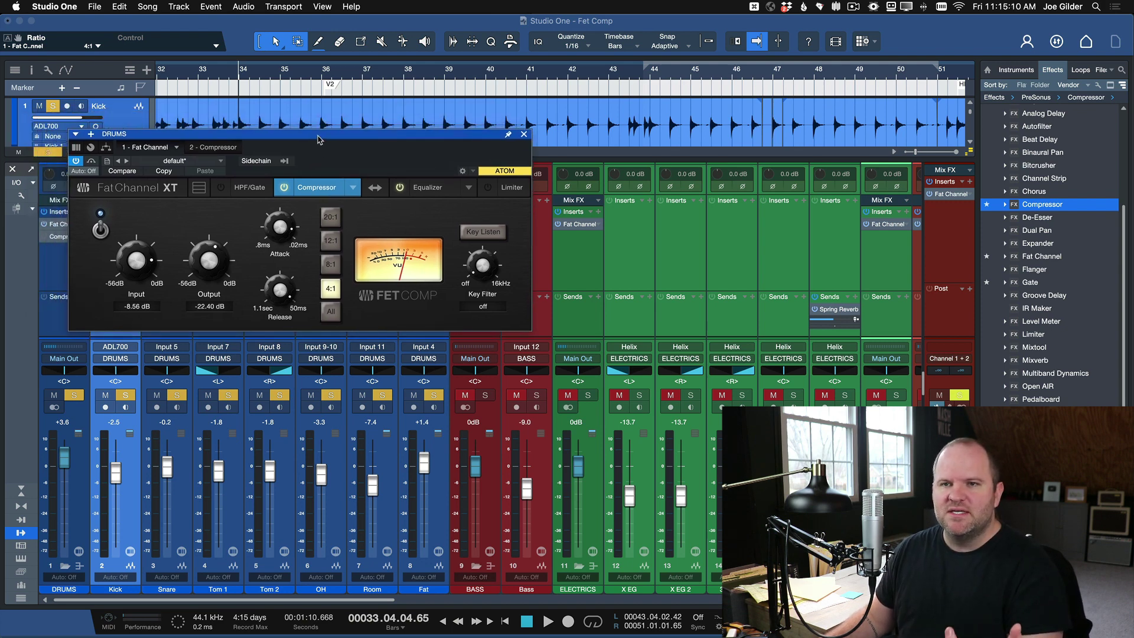